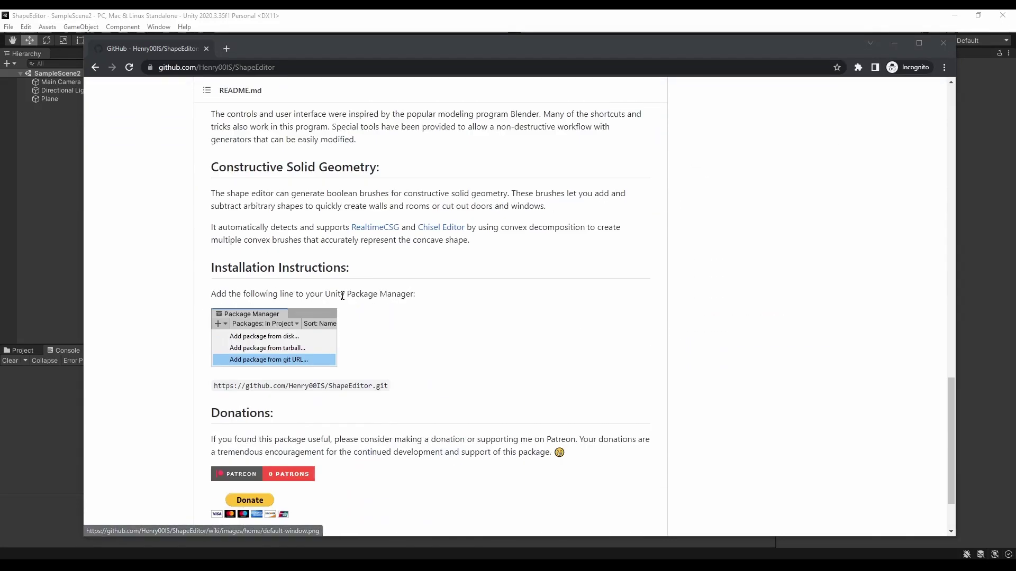
# Add the 2D Shape Editor package in Package Manager from the git URL copied from its readme.
pyautogui.moveTo(389, 385); pyautogui.dragTo(213, 388)
pyautogui.hotkey('ctrl', 'c')
pyautogui.click(159, 26)
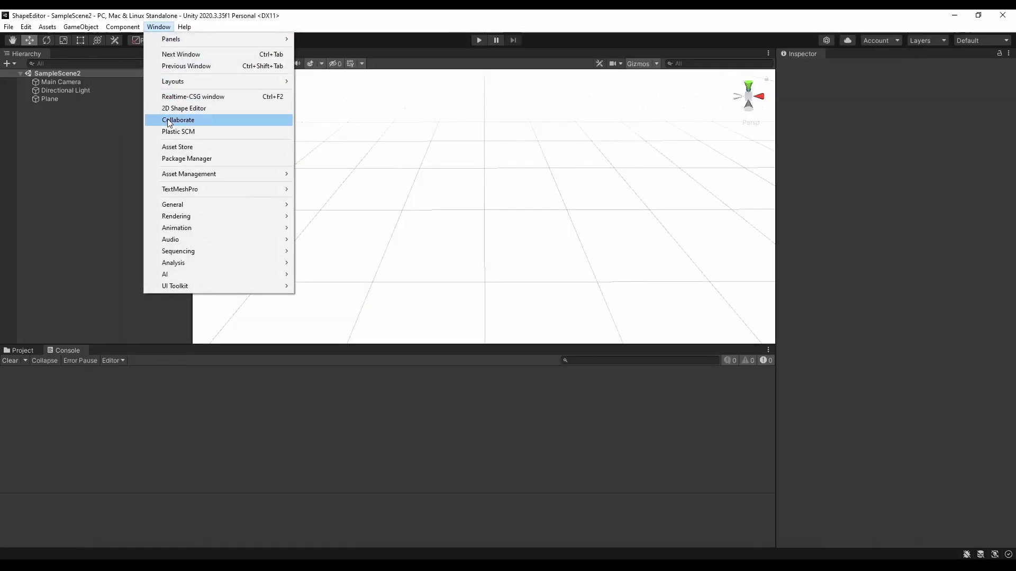
pyautogui.click(187, 158)
pyautogui.click(338, 202)
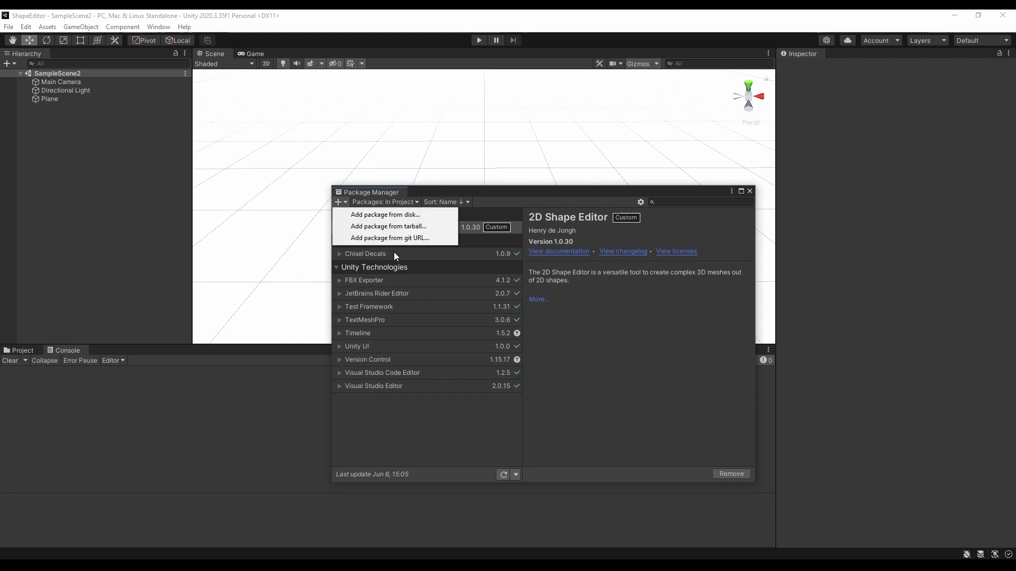
pyautogui.click(407, 238)
pyautogui.hotkey('ctrl', 'v')
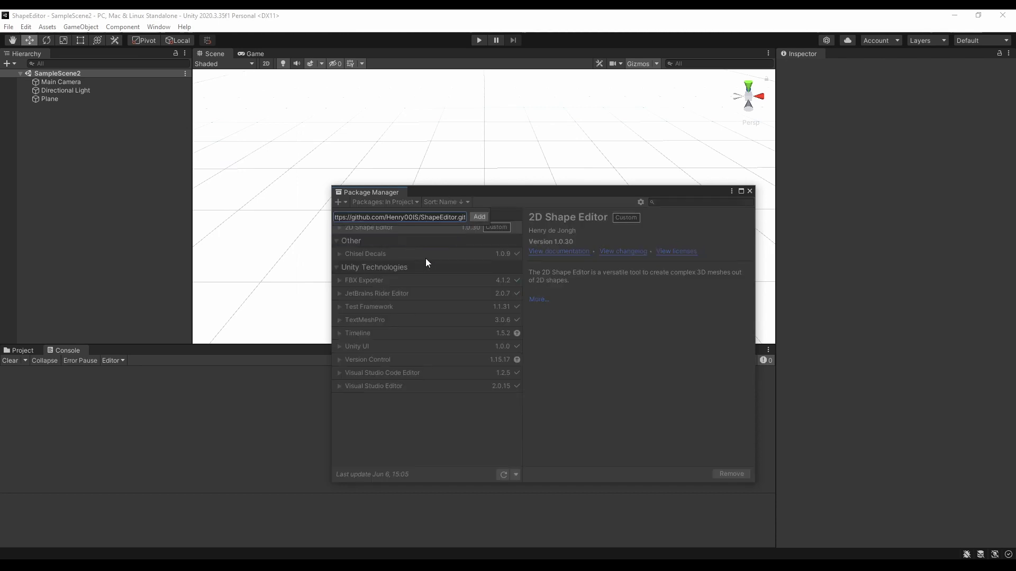
pyautogui.press('Return')
# Bring up the 2D Shape Editor window and recenter its default square on the canvas.
pyautogui.click(159, 26)
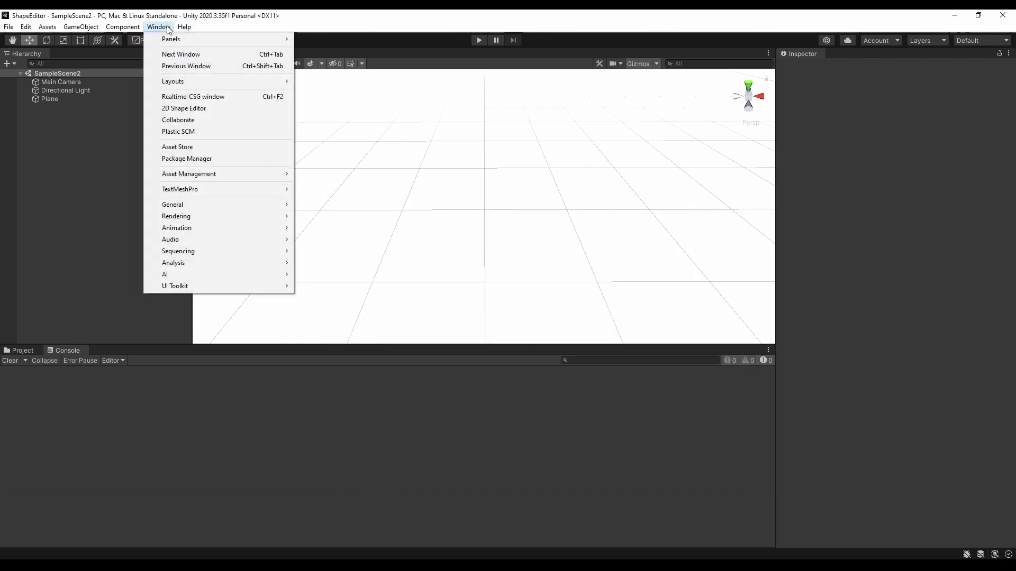
pyautogui.click(214, 110)
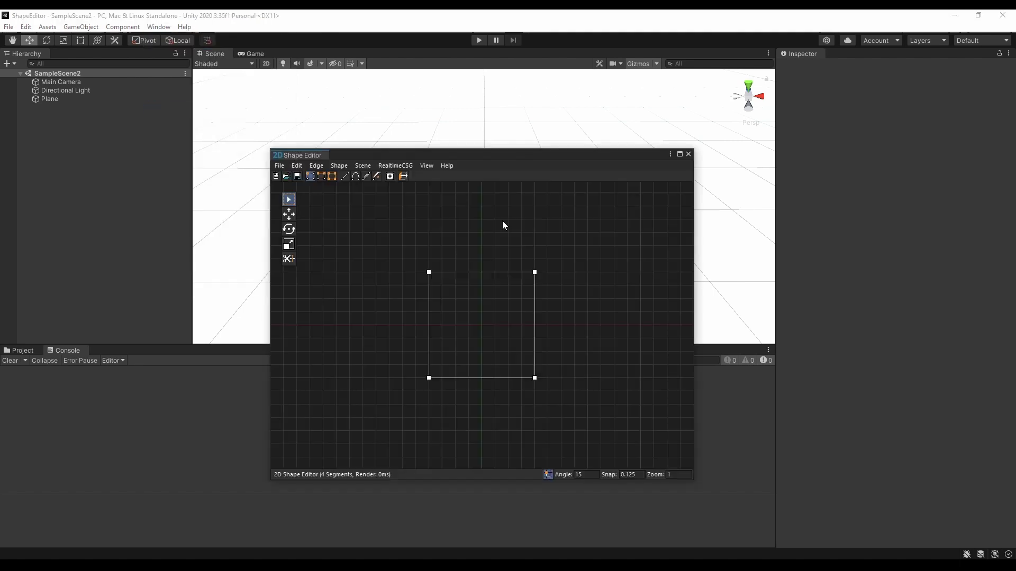
pyautogui.scroll(1, 479, 331)
pyautogui.scroll(1, 479, 331)
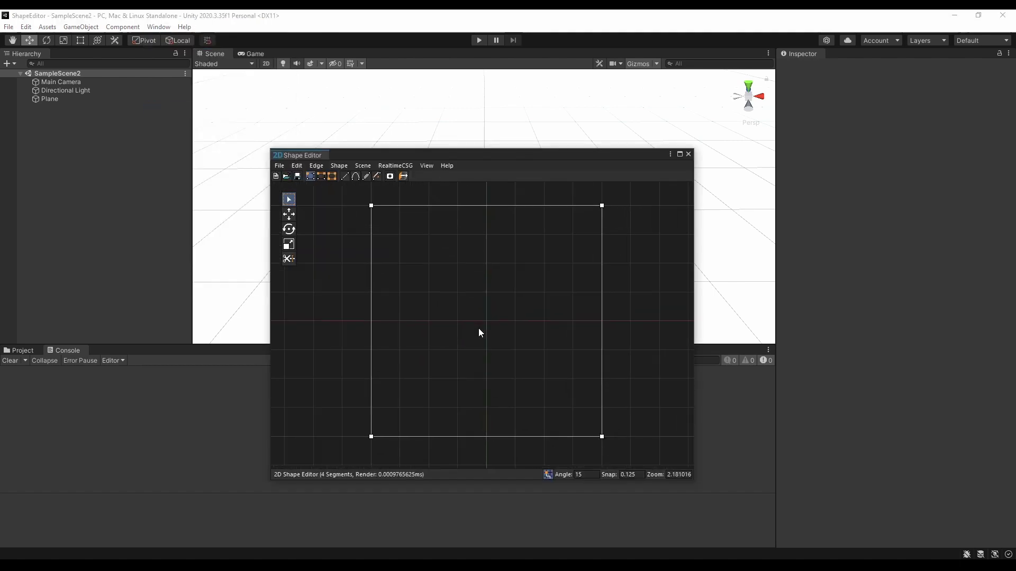
pyautogui.scroll(1, 478, 331)
pyautogui.scroll(-3, 478, 332)
pyautogui.moveTo(474, 318)
pyautogui.mouseDown(button='middle')
pyautogui.moveTo(500, 325)
pyautogui.moveTo(524, 241)
pyautogui.moveTo(393, 305)
pyautogui.moveTo(491, 342)
pyautogui.mouseUp(button='middle')
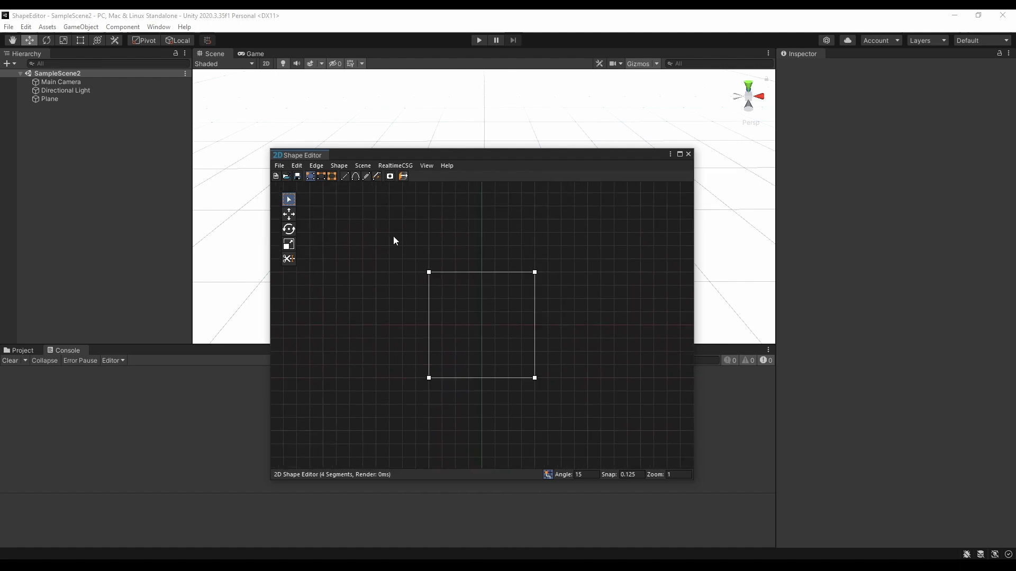
# Box-select the square, try rotating and scaling it, then undo back to the original square.
pyautogui.moveTo(402, 253); pyautogui.dragTo(572, 408)
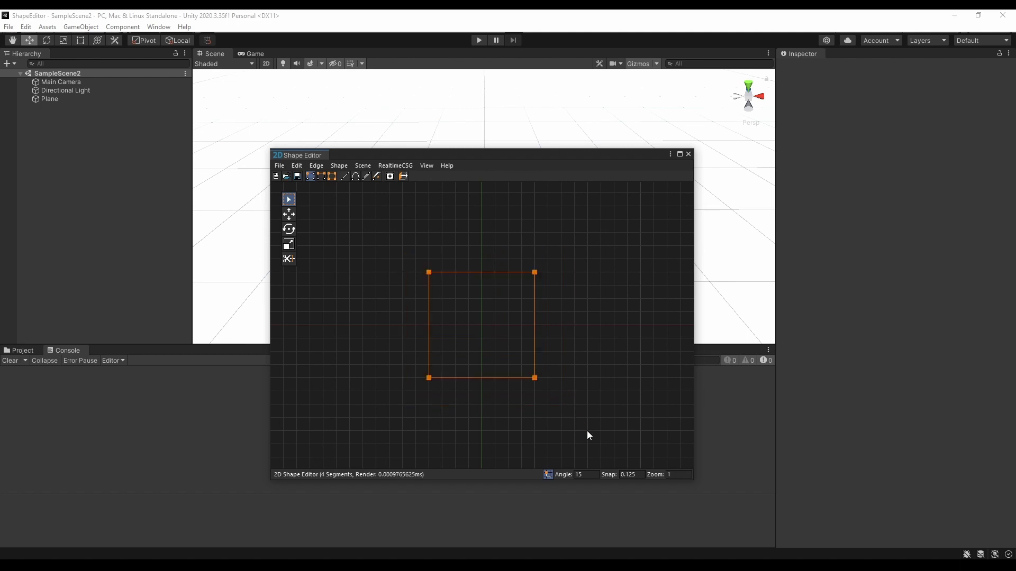
pyautogui.press('e')
pyautogui.moveTo(539, 428)
pyautogui.mouseDown()
pyautogui.moveTo(468, 365)
pyautogui.moveTo(513, 402)
pyautogui.moveTo(589, 429)
pyautogui.moveTo(527, 376)
pyautogui.mouseUp()
pyautogui.press('q')
pyautogui.press('r')
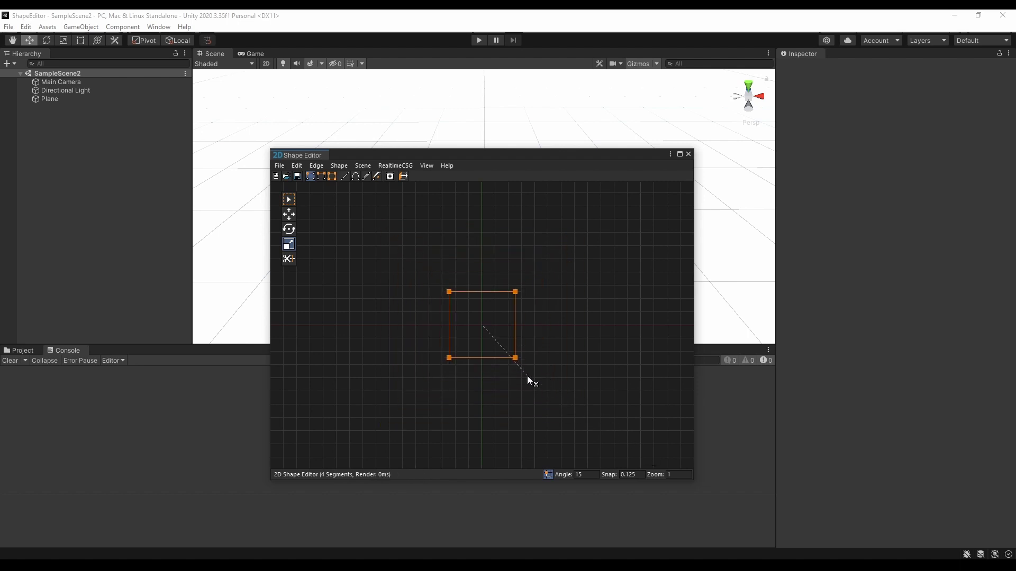
pyautogui.press('q')
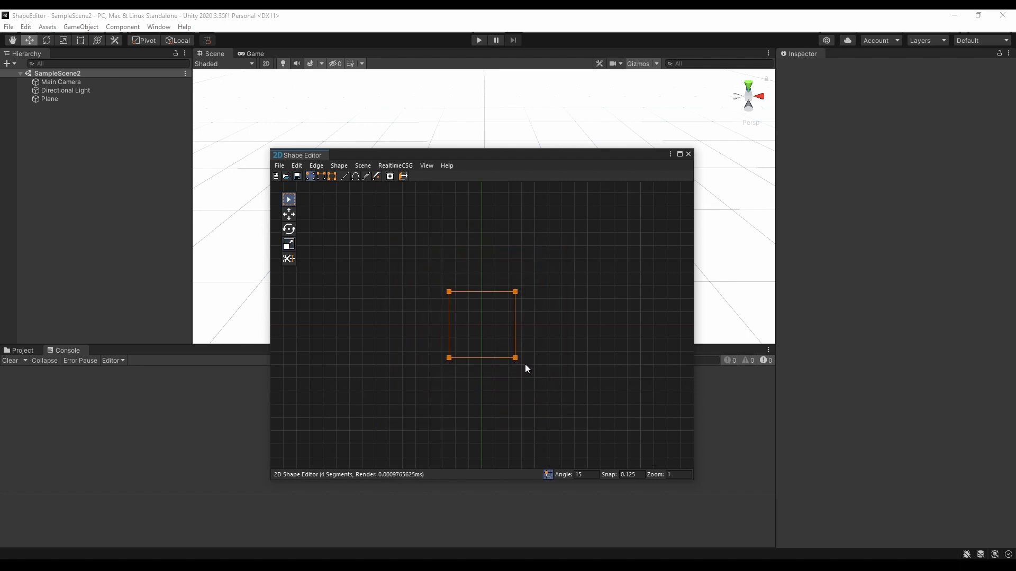
pyautogui.hotkey('ctrl', 'z')
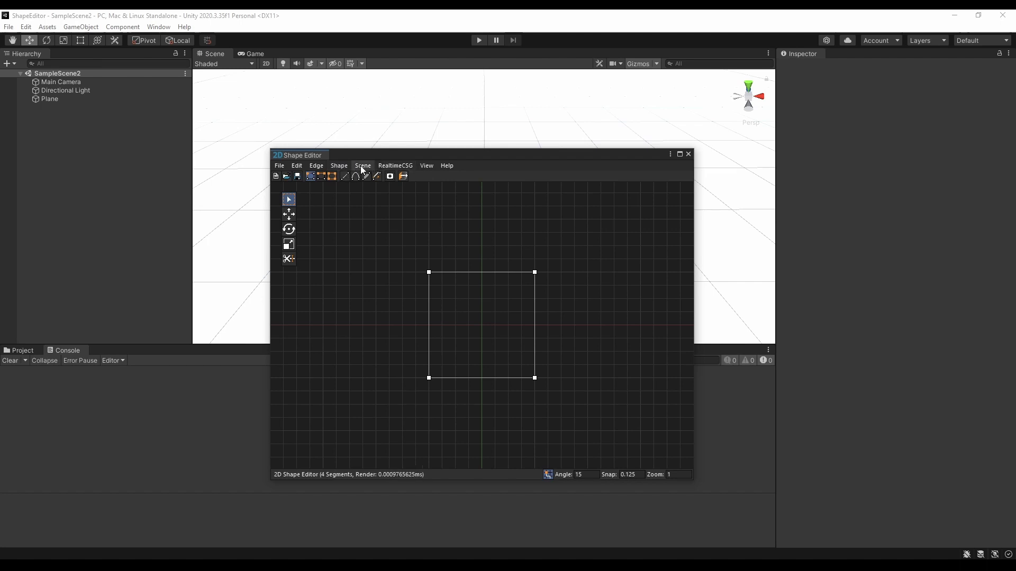
# Create a flat checkered Polygon from the square via Scene > Create Polygon and make it Double Sided.
pyautogui.click(362, 165)
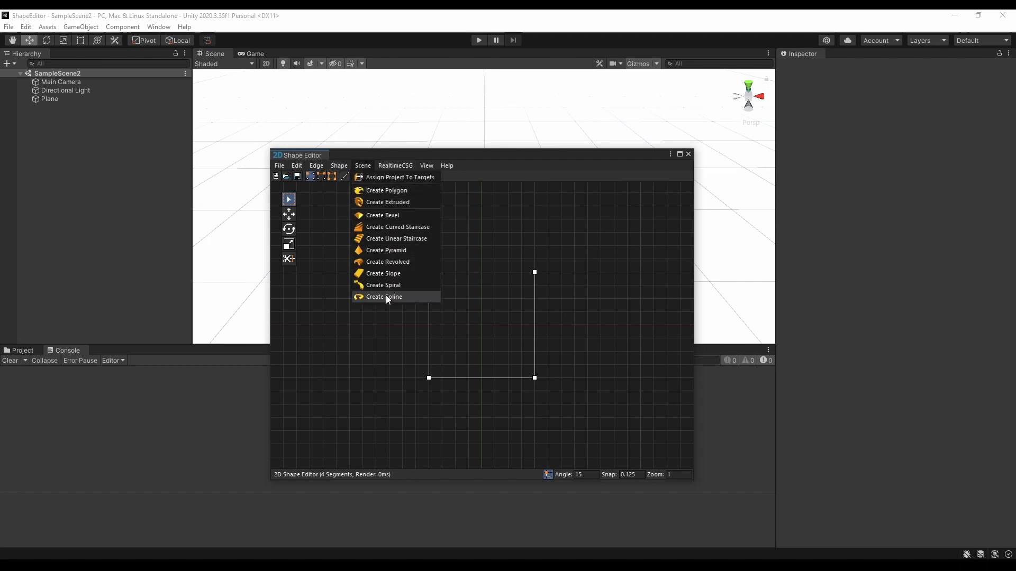
pyautogui.click(379, 191)
pyautogui.moveTo(465, 155); pyautogui.dragTo(480, 223)
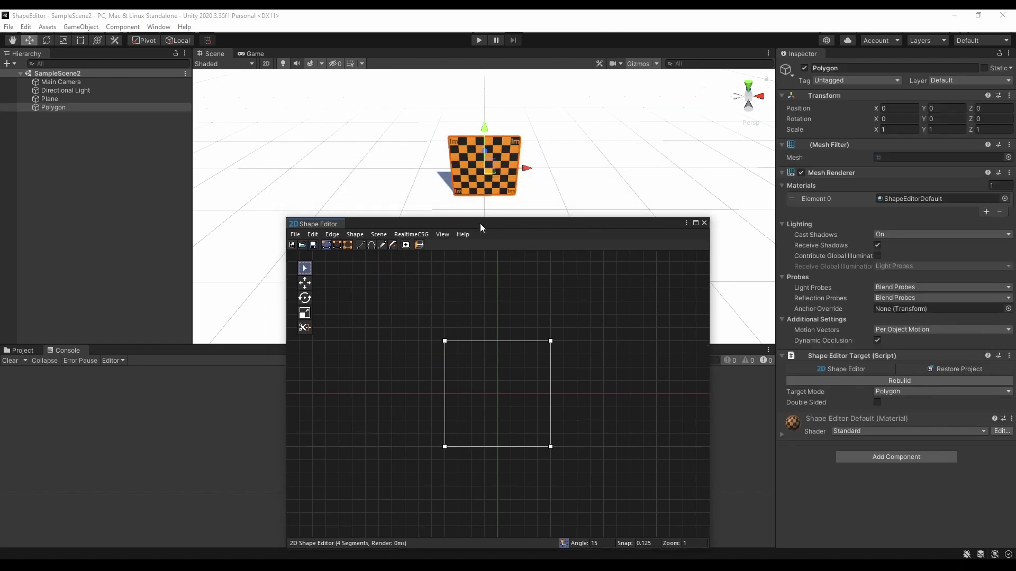
pyautogui.moveTo(493, 207)
pyautogui.mouseDown(button='right')
pyautogui.moveTo(524, 200)
pyautogui.moveTo(669, 75)
pyautogui.mouseUp(button='right')
pyautogui.moveTo(925, 146); pyautogui.dragTo(590, 183, button='right')
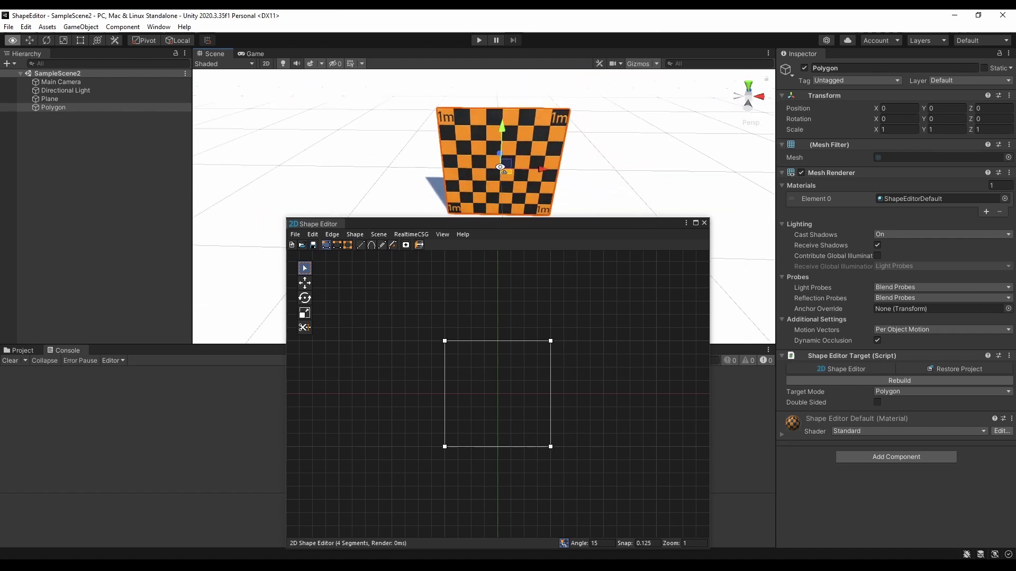
pyautogui.click(879, 402)
pyautogui.moveTo(738, 158)
pyautogui.mouseDown(button='right')
pyautogui.moveTo(950, 125)
pyautogui.moveTo(566, 164)
pyautogui.mouseUp(button='right')
# Delete the polygon, create an extruded box from the square and adjust its extrude distance.
pyautogui.press('Delete')
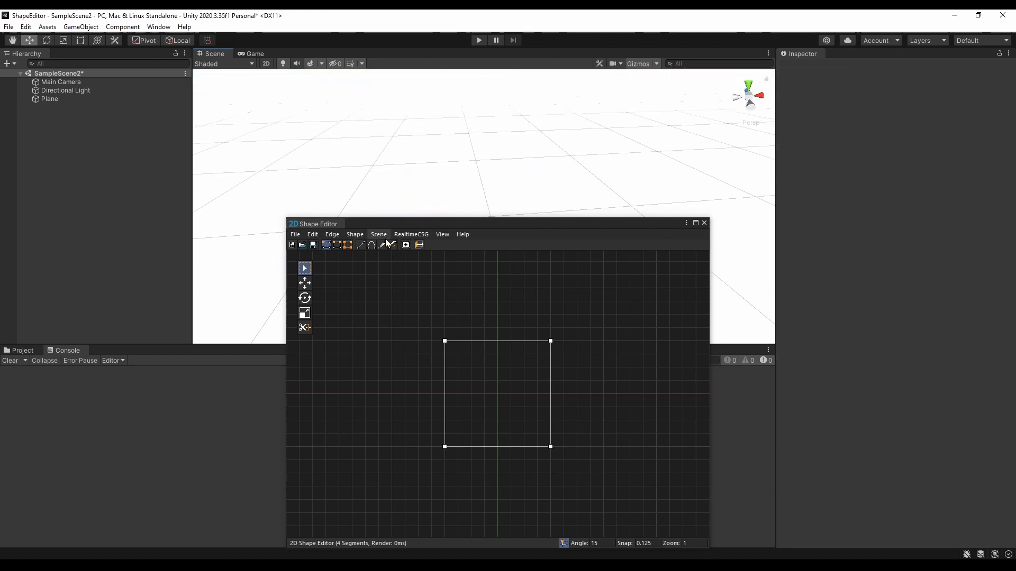
pyautogui.click(384, 239)
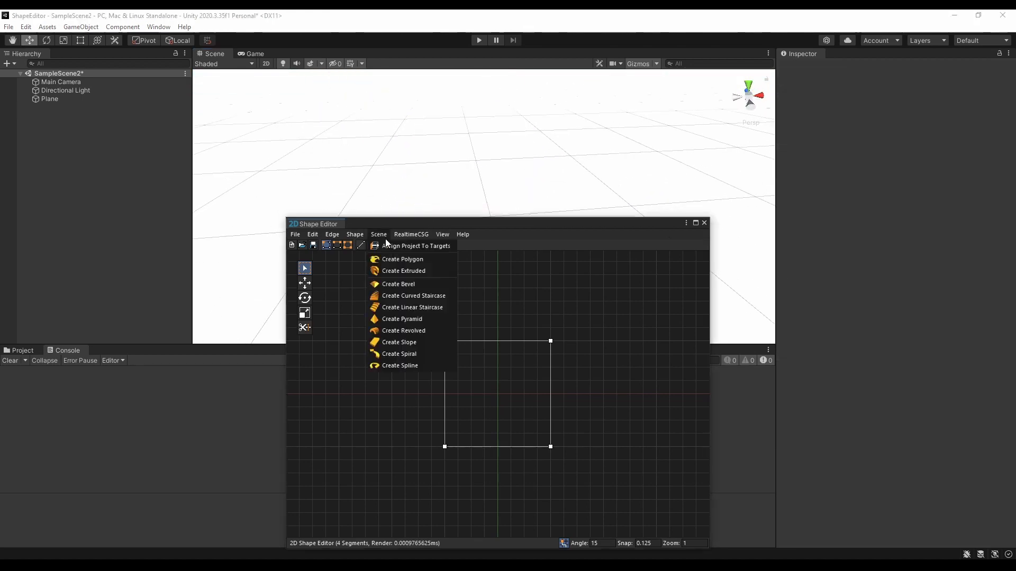
pyautogui.click(402, 273)
pyautogui.moveTo(635, 160)
pyautogui.mouseDown(button='right')
pyautogui.moveTo(45, 143)
pyautogui.moveTo(712, 109)
pyautogui.moveTo(816, 372)
pyautogui.mouseUp(button='right')
pyautogui.moveTo(805, 405); pyautogui.dragTo(902, 411)
# Replace it with a bevel extrusion tapered to back scale 0.03 with back offset X 0.37.
pyautogui.click(402, 285)
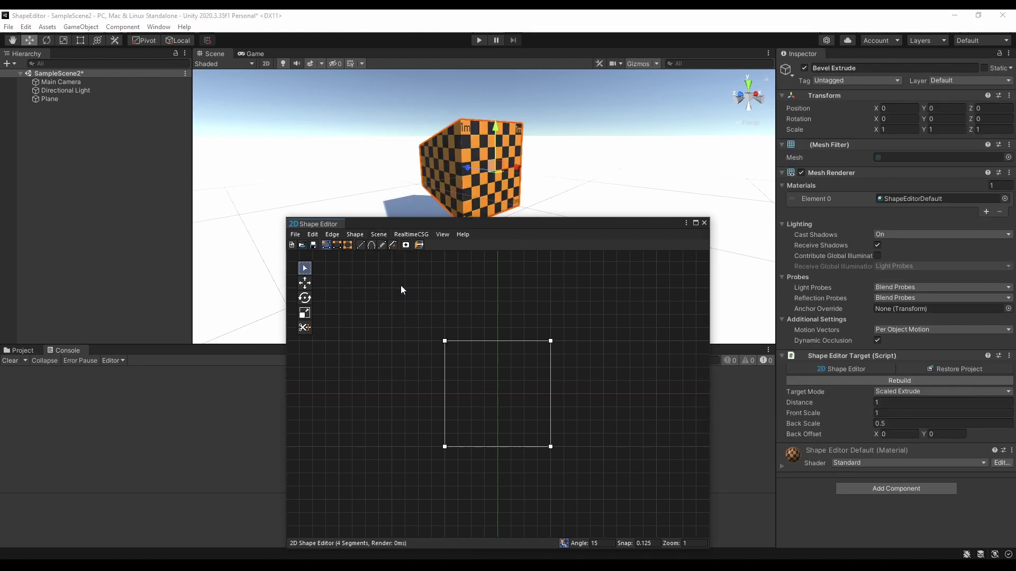
pyautogui.moveTo(603, 159); pyautogui.dragTo(813, 185, button='right')
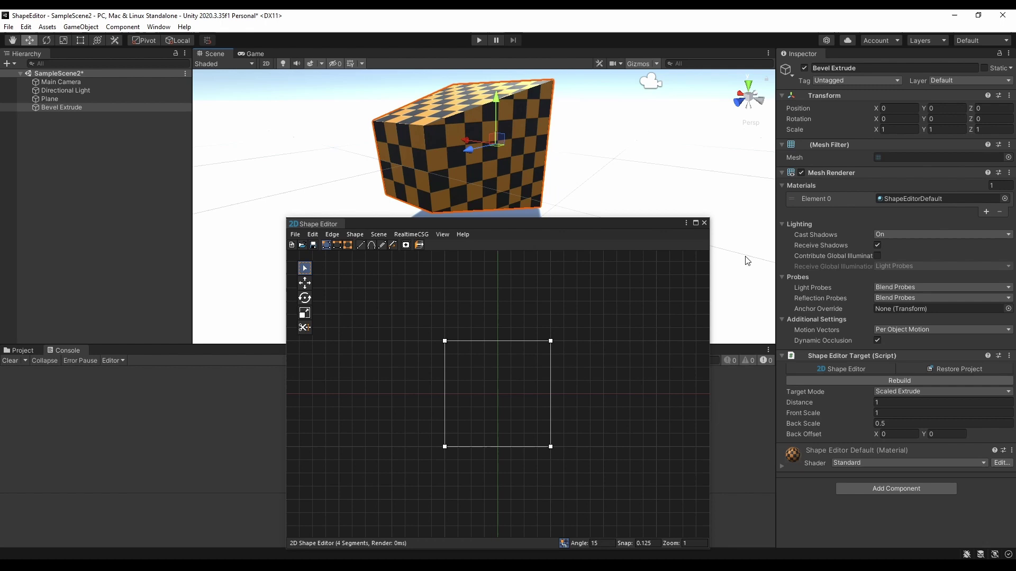
pyautogui.moveTo(809, 424)
pyautogui.mouseDown()
pyautogui.moveTo(792, 411)
pyautogui.moveTo(782, 422)
pyautogui.moveTo(807, 439)
pyautogui.mouseUp()
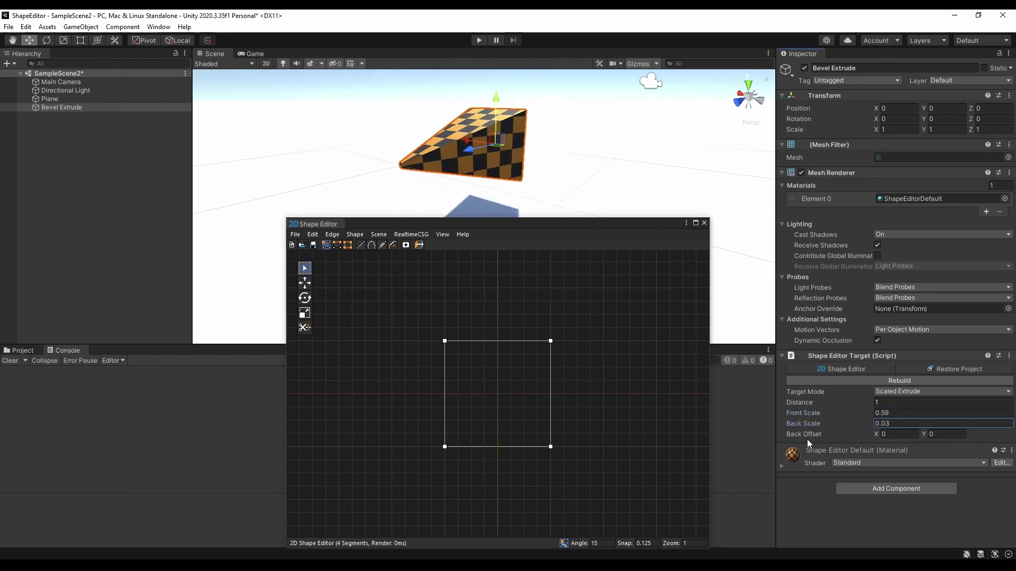
pyautogui.moveTo(877, 432)
pyautogui.mouseDown()
pyautogui.moveTo(858, 433)
pyautogui.moveTo(891, 439)
pyautogui.moveTo(867, 448)
pyautogui.mouseUp()
pyautogui.write('0.37')
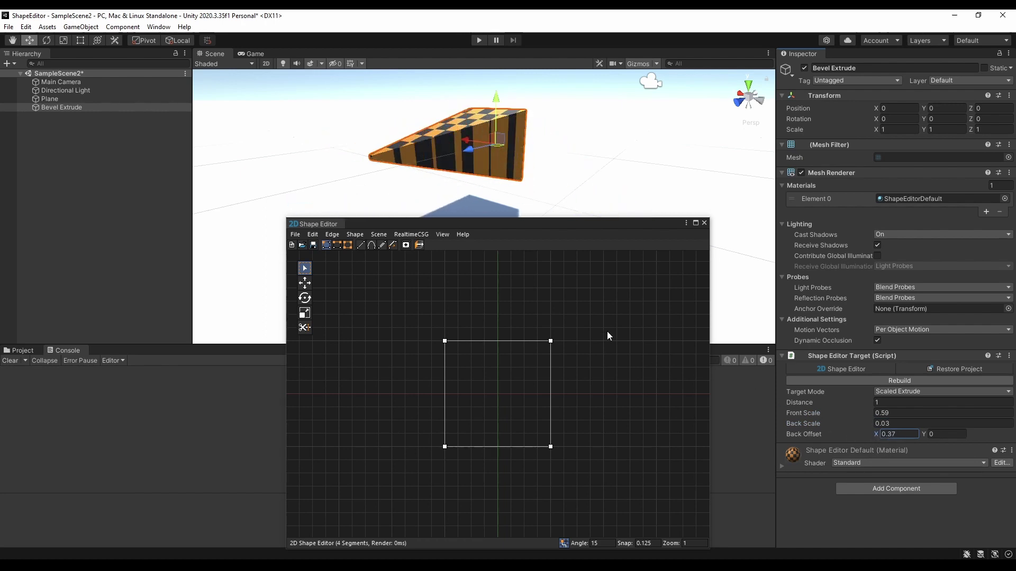
# Flatten the square into a thin rectangle and create a curved staircase from it.
pyautogui.moveTo(607, 336); pyautogui.dragTo(592, 390)
pyautogui.click(476, 445)
pyautogui.moveTo(594, 492); pyautogui.dragTo(595, 438)
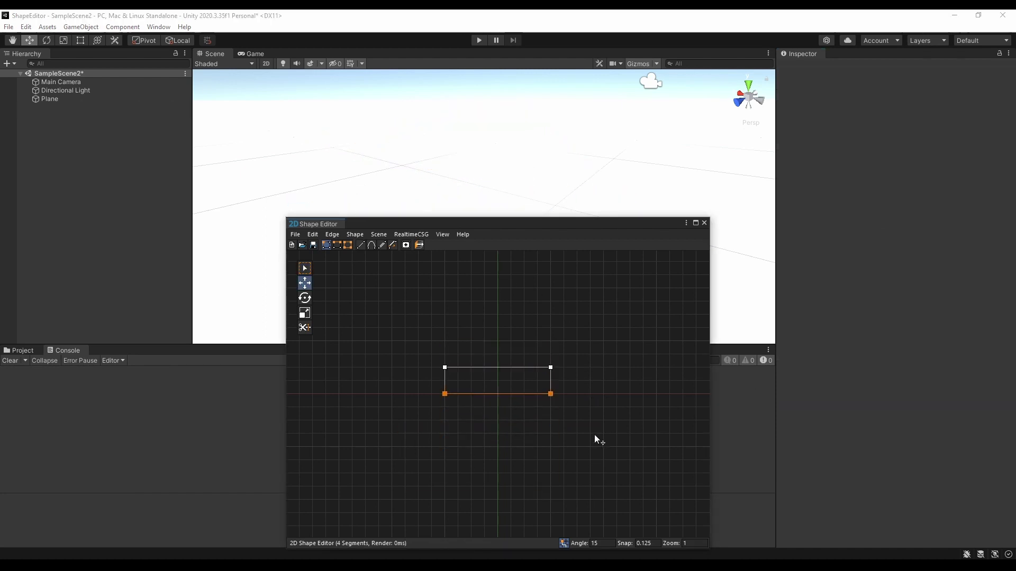
pyautogui.press('q')
pyautogui.click(379, 234)
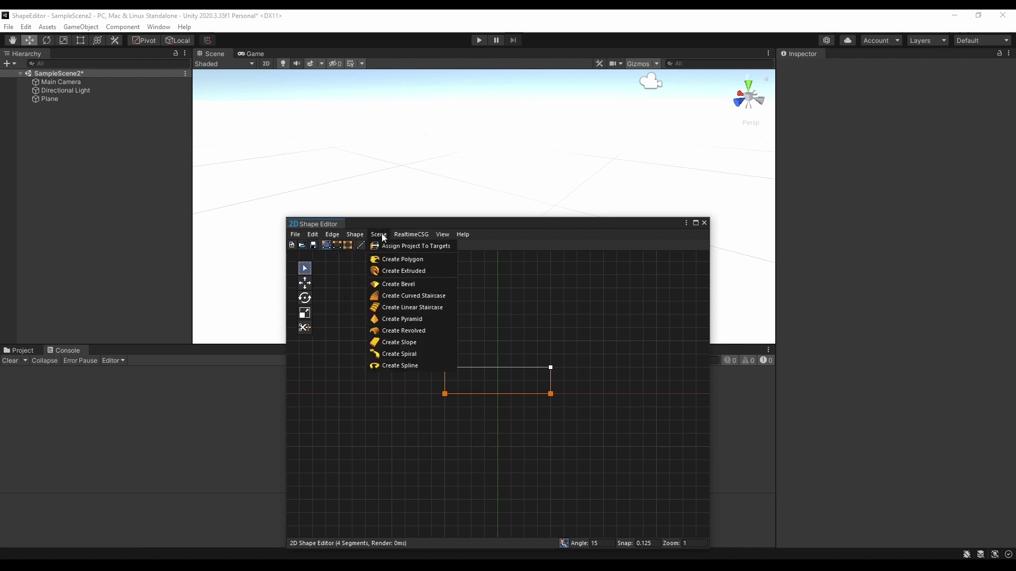
pyautogui.click(404, 299)
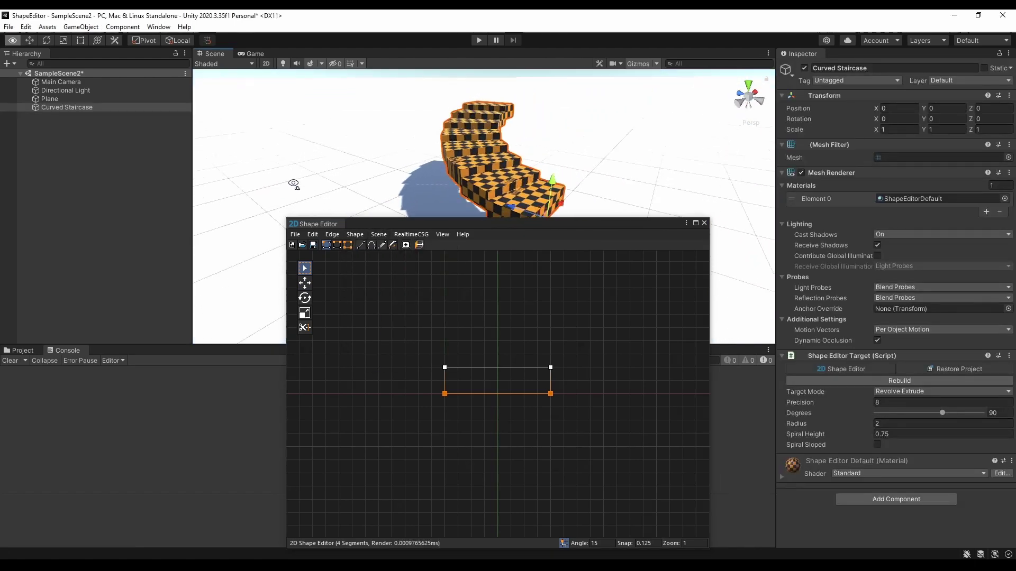
# Set the staircase to 108 degrees, precision 16, spiral height 1.17, sloped, then delete it.
pyautogui.moveTo(942, 413); pyautogui.dragTo(946, 413)
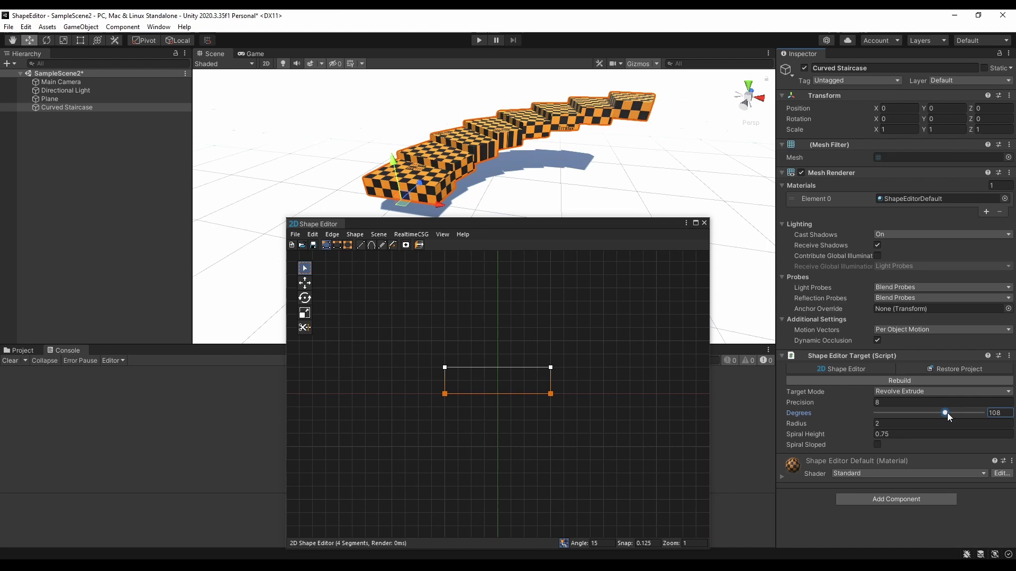
pyautogui.click(887, 403)
pyautogui.write('16')
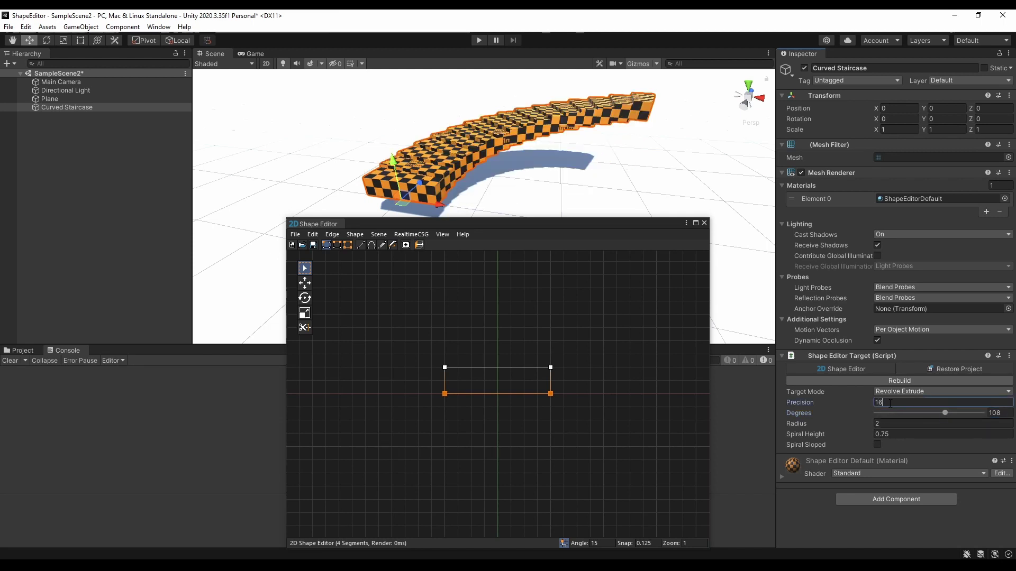
pyautogui.moveTo(858, 434); pyautogui.dragTo(857, 435)
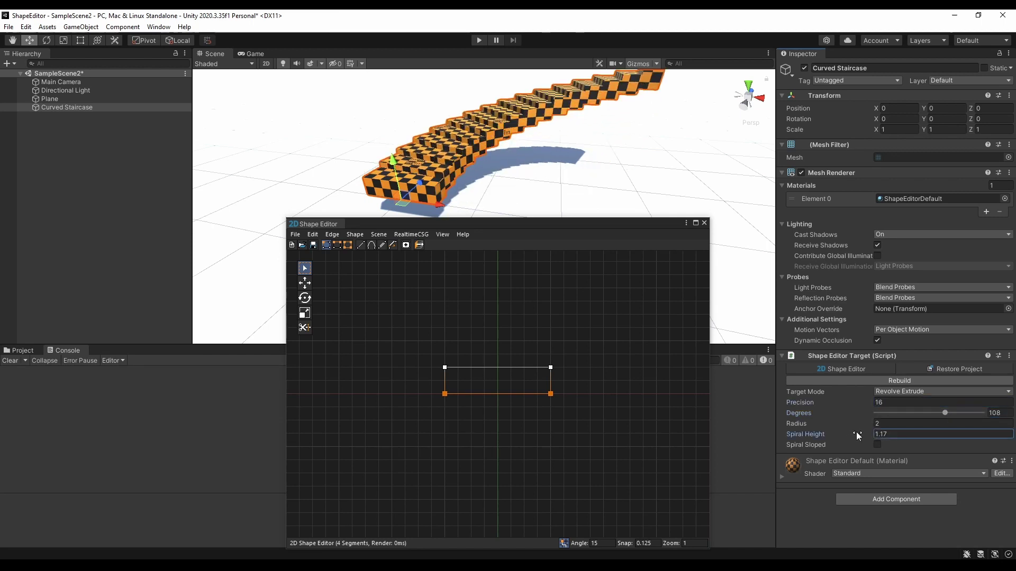
pyautogui.click(877, 445)
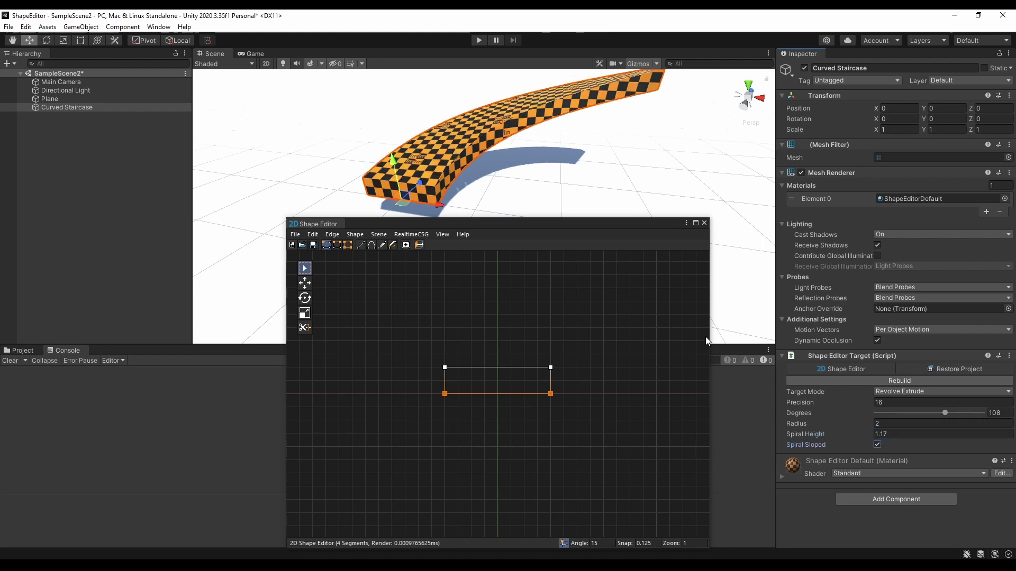
pyautogui.keyDown('alt'); pyautogui.moveTo(705, 337); pyautogui.dragTo(695, 192); pyautogui.keyUp('alt')
pyautogui.press('Delete')
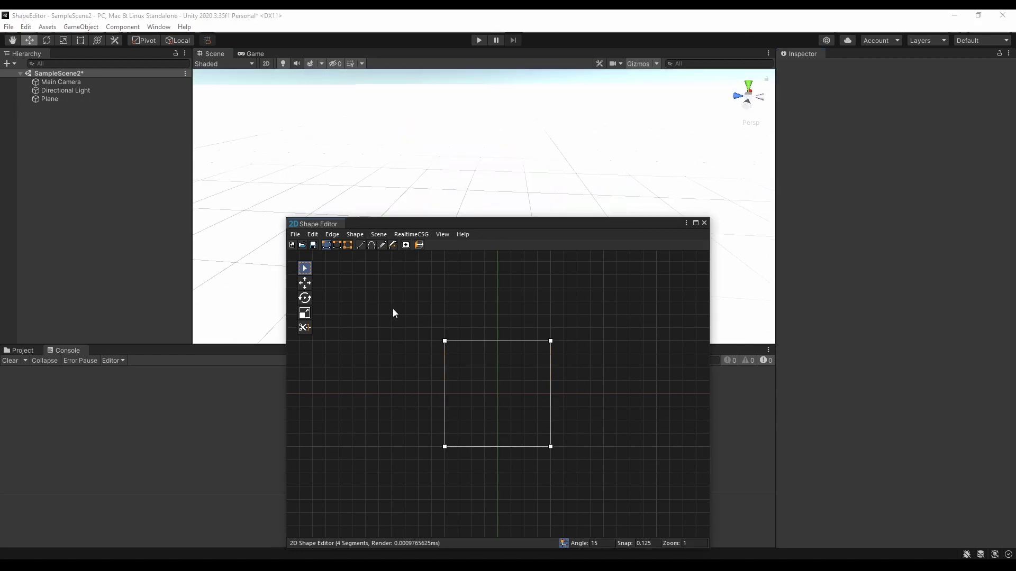
# Move the square's left and right edges outward and raise its top edge into a wide, taller outline.
pyautogui.moveTo(422, 321); pyautogui.dragTo(487, 469)
pyautogui.press('w')
pyautogui.moveTo(485, 464)
pyautogui.mouseDown()
pyautogui.moveTo(463, 460)
pyautogui.moveTo(479, 464)
pyautogui.moveTo(461, 361)
pyautogui.moveTo(475, 457)
pyautogui.moveTo(459, 458)
pyautogui.mouseUp()
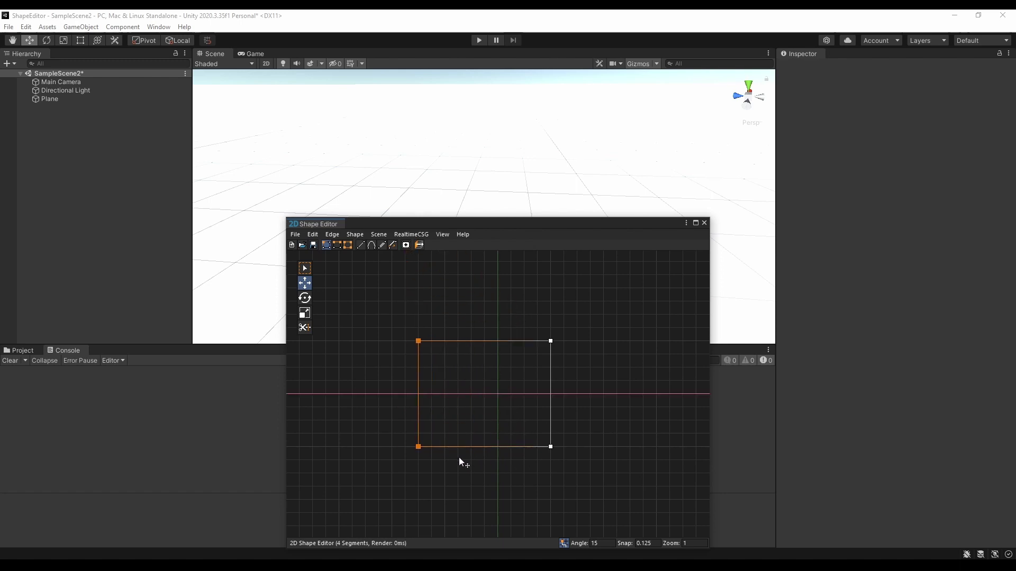
pyautogui.press('q')
pyautogui.click(549, 374)
pyautogui.press('w')
pyautogui.moveTo(560, 443); pyautogui.dragTo(586, 450)
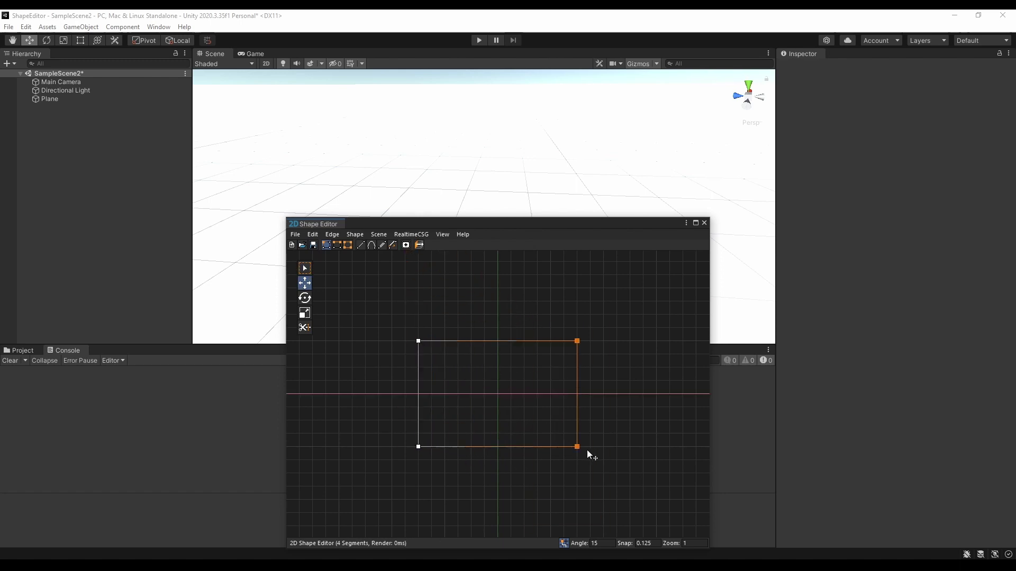
pyautogui.press('q')
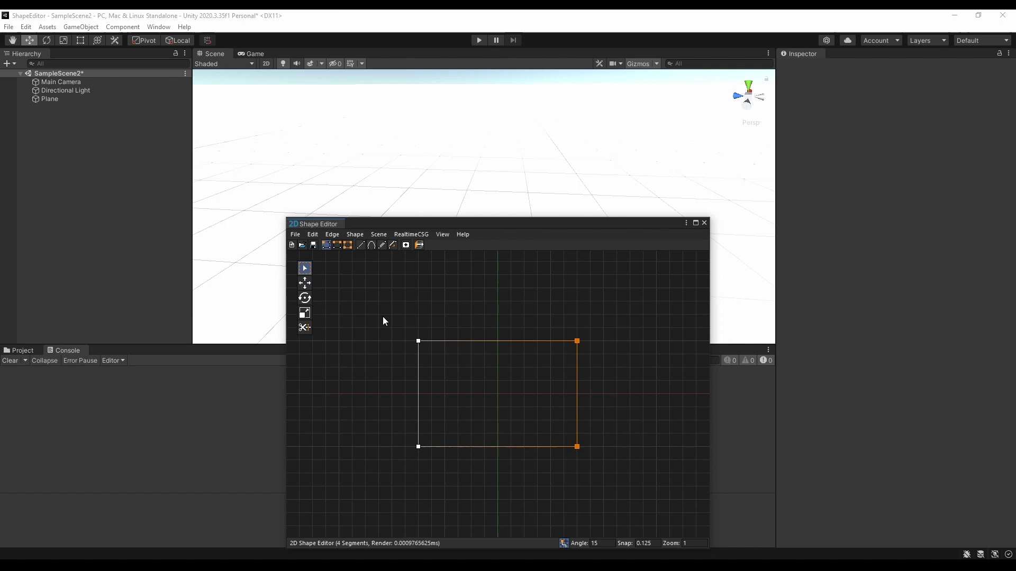
pyautogui.click(476, 341)
pyautogui.moveTo(476, 341); pyautogui.dragTo(476, 287)
# Cut the bottom edge with two vertices and push the middle segment up into an opening.
pyautogui.click(305, 328)
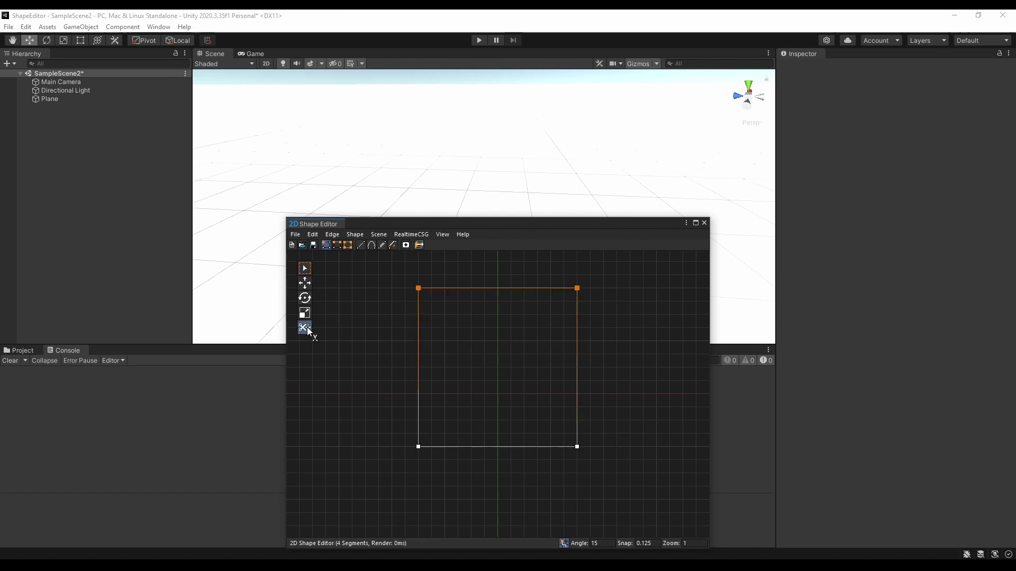
pyautogui.scroll(2, 483, 449)
pyautogui.scroll(1, 447, 450)
pyautogui.click(434, 446)
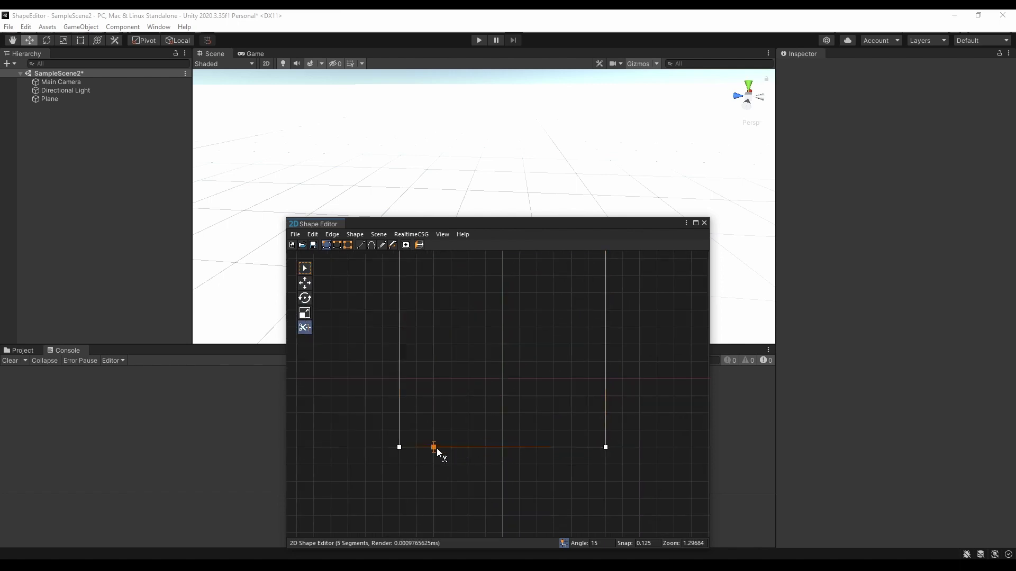
pyautogui.click(569, 447)
pyautogui.moveTo(493, 334); pyautogui.dragTo(475, 365, button='middle')
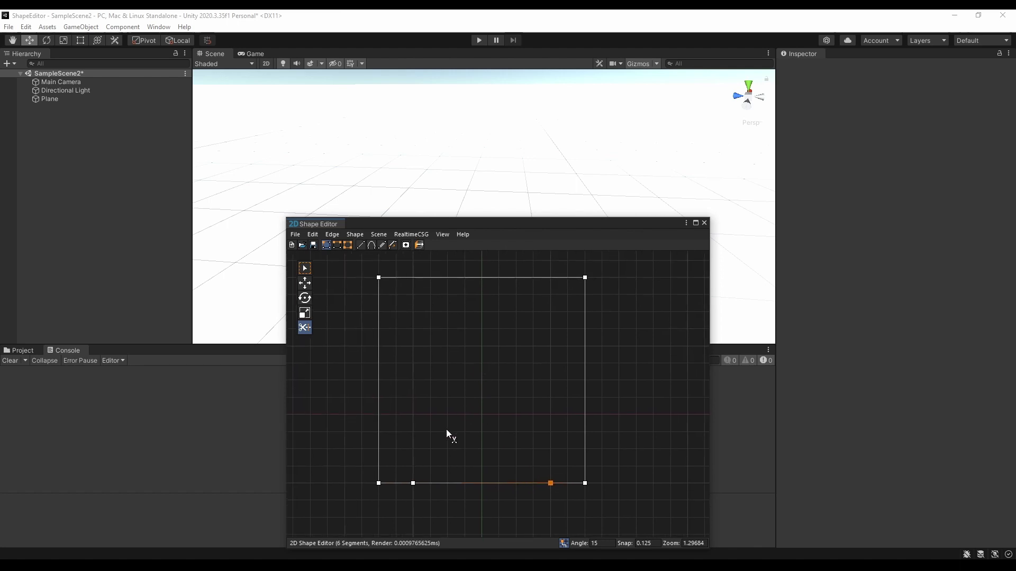
pyautogui.press('q')
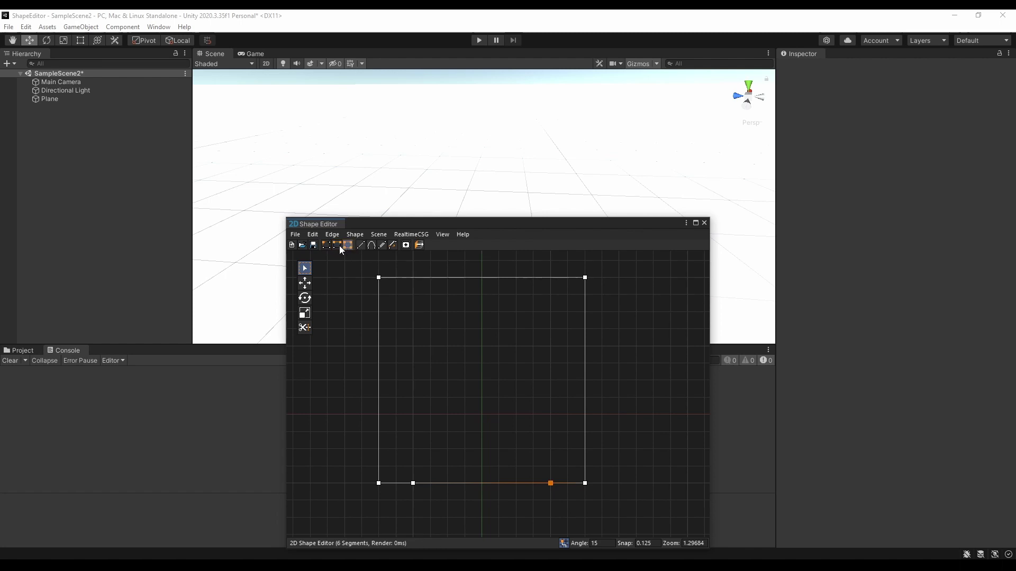
pyautogui.press('Escape')
pyautogui.click(471, 483)
pyautogui.press('g')
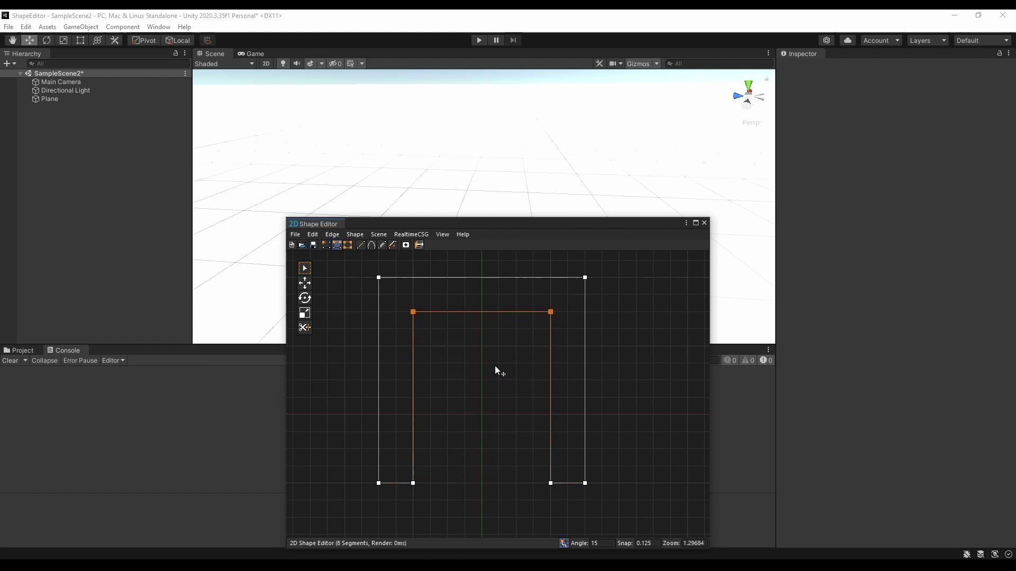
# Make the opening's top edge a bezier curve and shape its handles into a rounded arch.
pyautogui.click(332, 234)
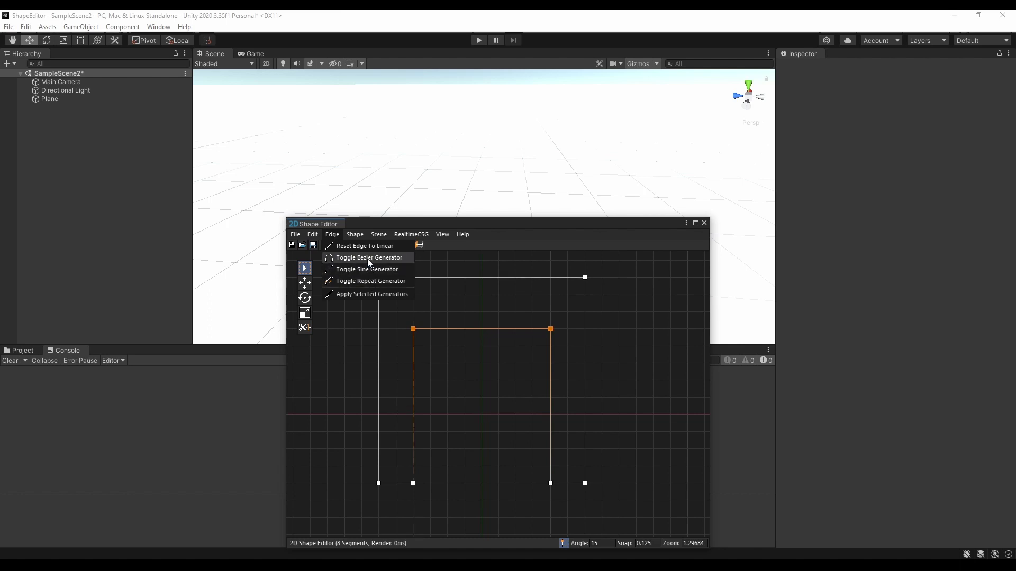
pyautogui.click(358, 260)
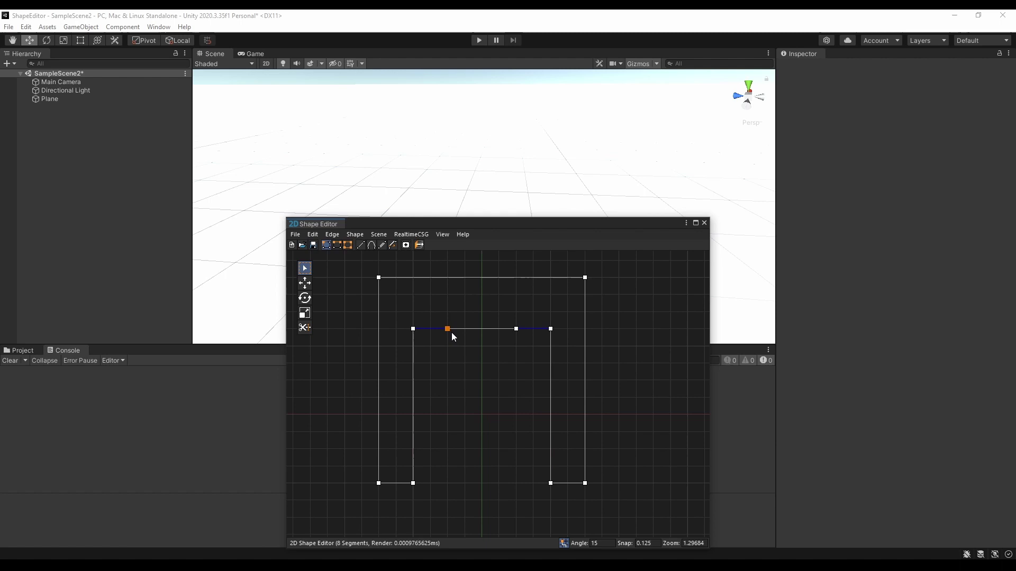
pyautogui.moveTo(450, 330); pyautogui.dragTo(424, 300)
pyautogui.moveTo(517, 329); pyautogui.dragTo(554, 299)
pyautogui.click(551, 341)
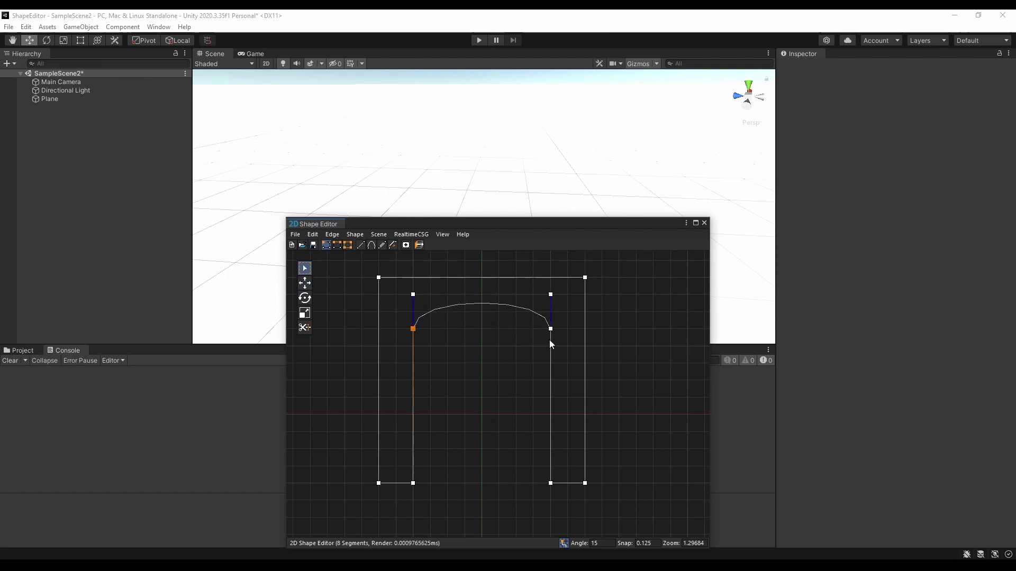
pyautogui.moveTo(557, 342); pyautogui.dragTo(556, 374)
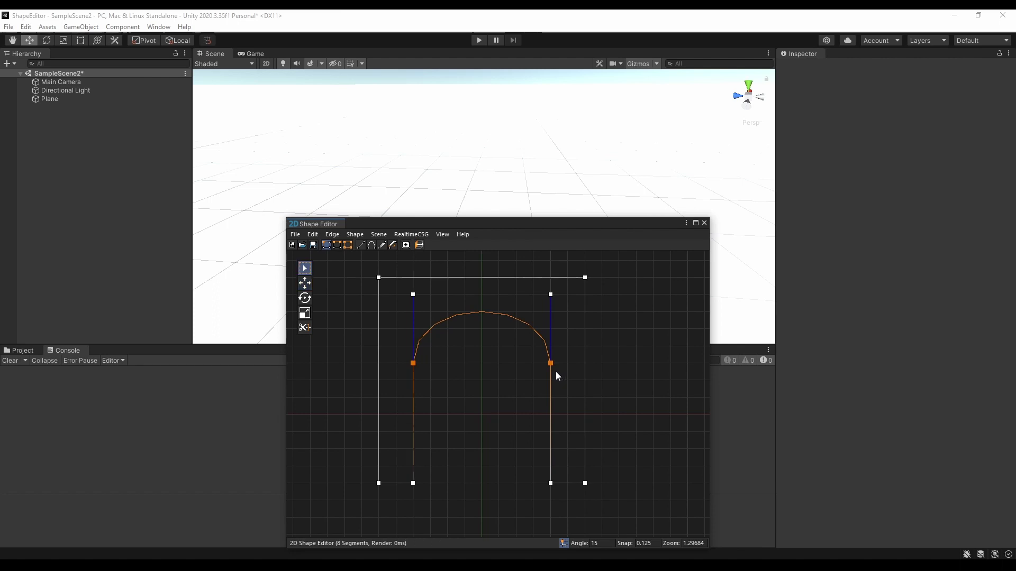
pyautogui.click(505, 401)
pyautogui.click(378, 234)
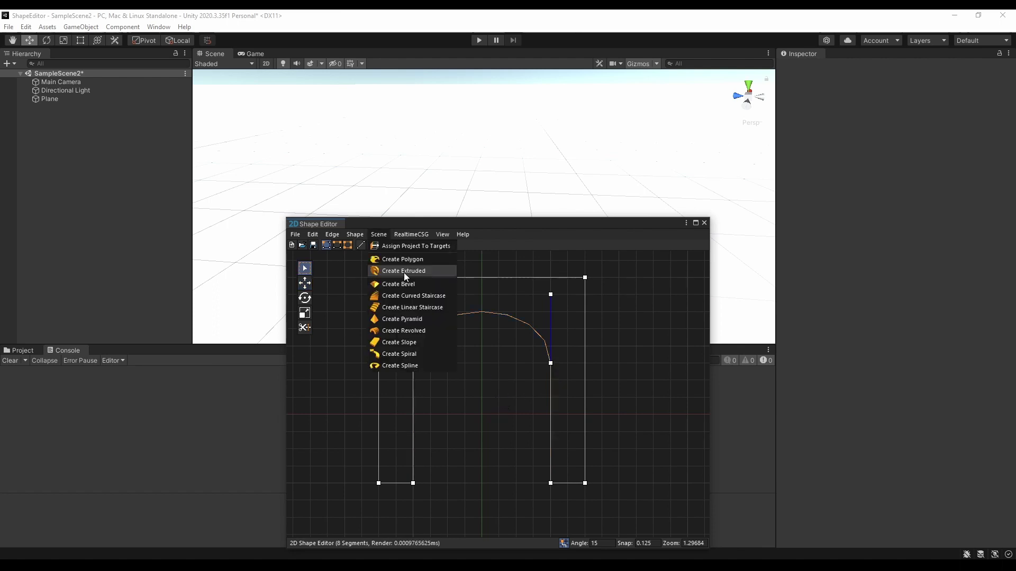
pyautogui.click(405, 272)
pyautogui.keyDown('alt'); pyautogui.moveTo(267, 188); pyautogui.dragTo(291, 155); pyautogui.keyUp('alt')
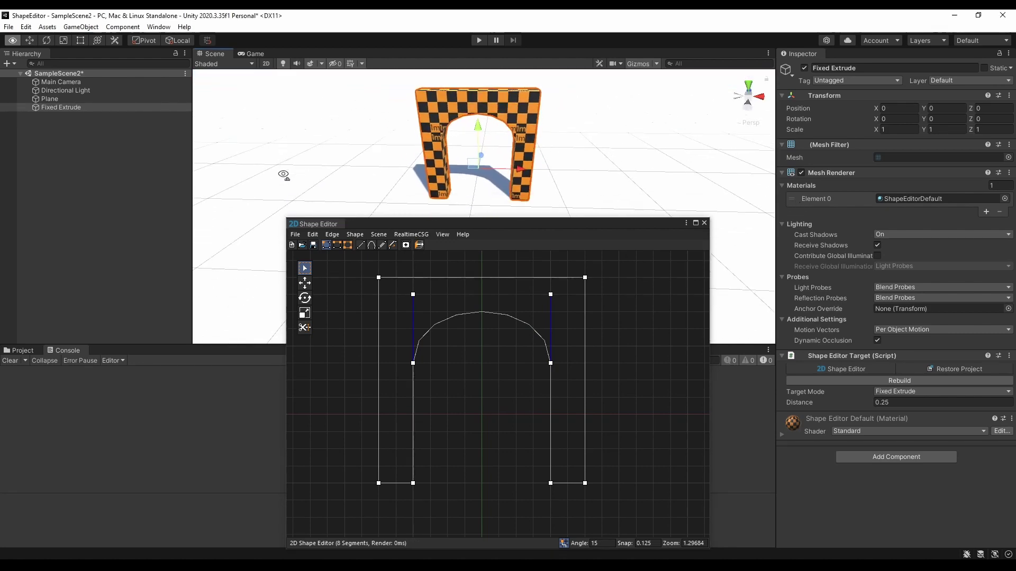
pyautogui.press('Delete')
pyautogui.click(378, 234)
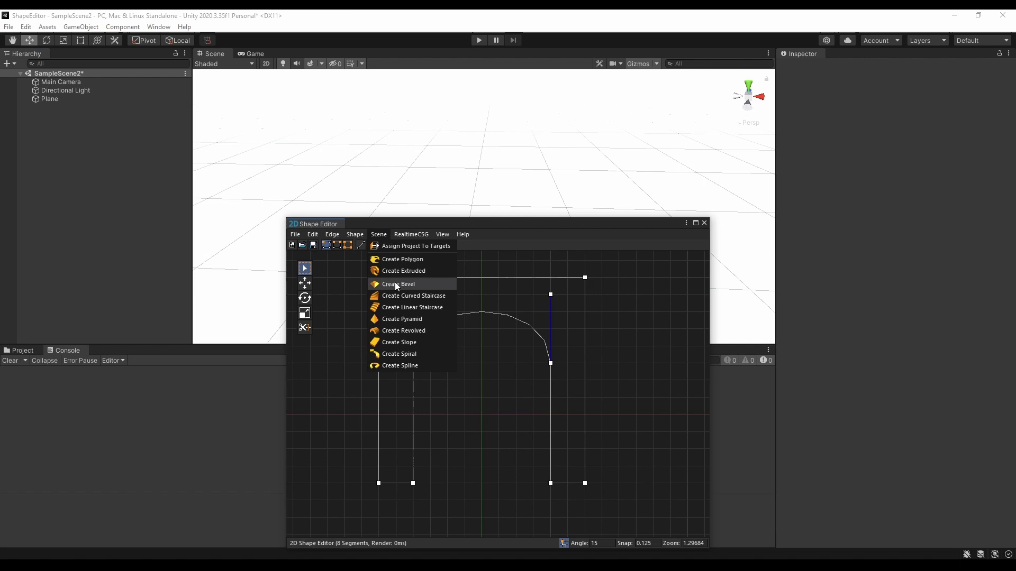
# Build the arch profile as a spline-extruded tunnel and move its third Point to lengthen and bend it.
pyautogui.click(402, 364)
pyautogui.moveTo(476, 160)
pyautogui.keyDown('alt'); pyautogui.mouseDown()
pyautogui.moveTo(505, 110)
pyautogui.moveTo(494, 50)
pyautogui.mouseUp(); pyautogui.keyUp('alt')
pyautogui.scroll(-3, 476, 159)
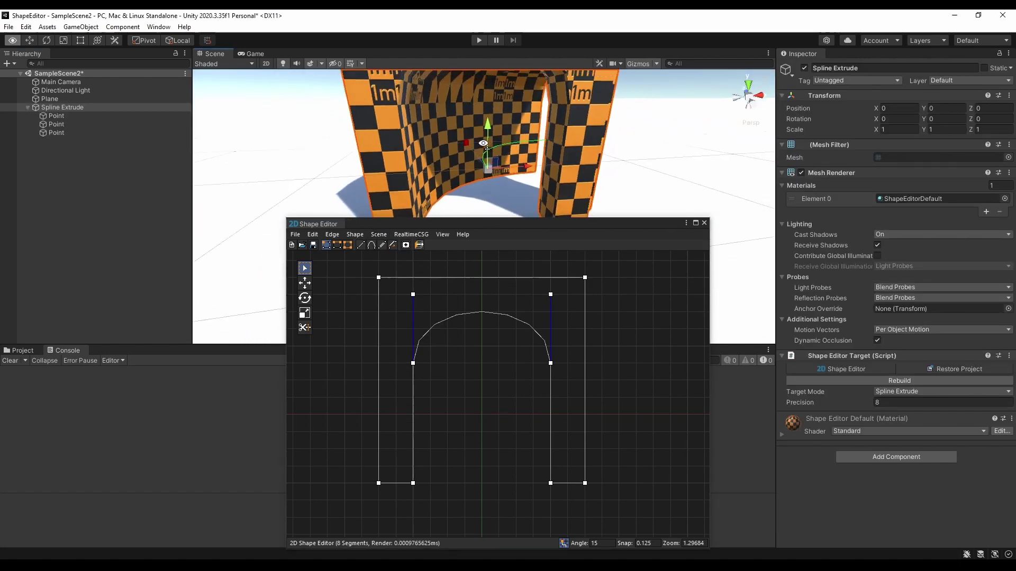
pyautogui.click(52, 136)
pyautogui.moveTo(533, 137); pyautogui.dragTo(518, 120)
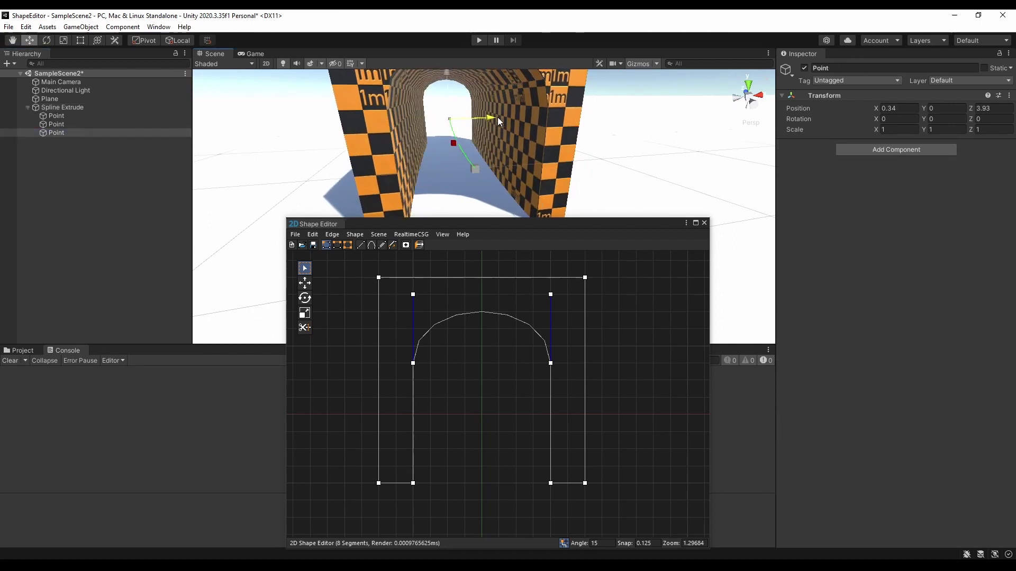
pyautogui.moveTo(518, 118)
pyautogui.mouseDown()
pyautogui.moveTo(585, 142)
pyautogui.moveTo(506, 158)
pyautogui.mouseUp()
# Duplicate spline points and move them to bend the tunnel path further.
pyautogui.hotkey('ctrl', 'd')
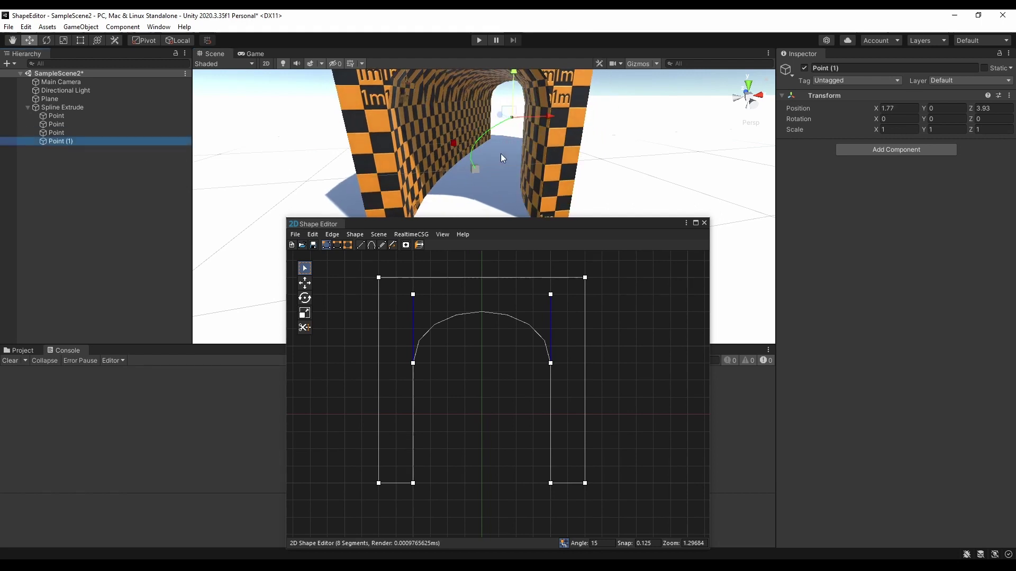
pyautogui.hotkey('ctrl', 'd')
pyautogui.click(71, 142)
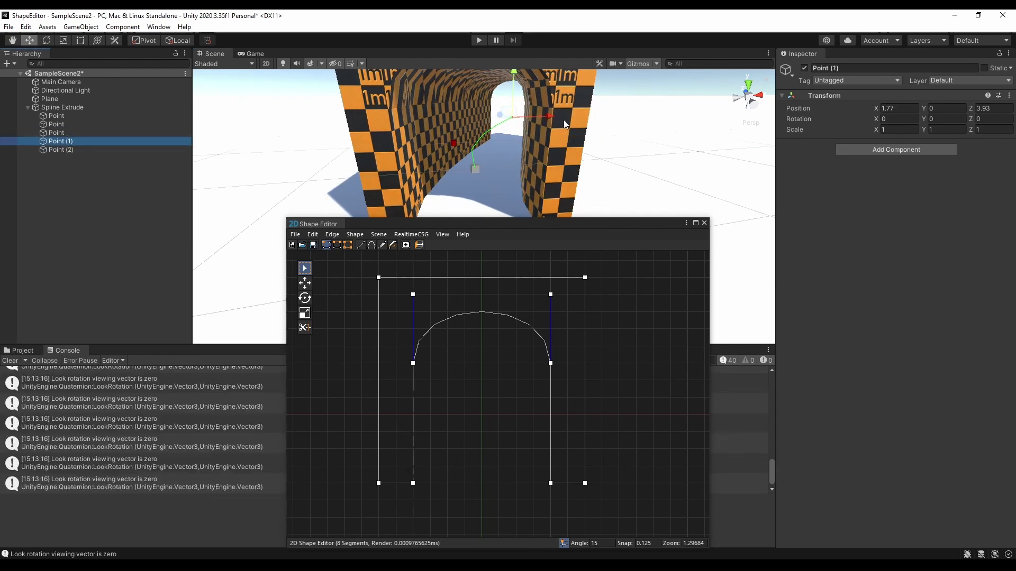
pyautogui.moveTo(551, 115); pyautogui.dragTo(614, 126)
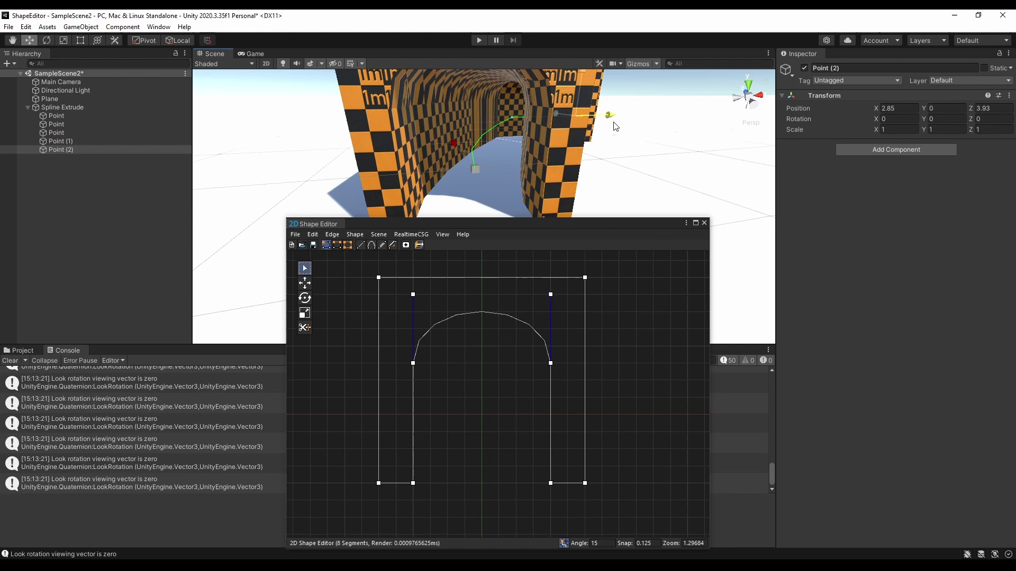
pyautogui.click(61, 140)
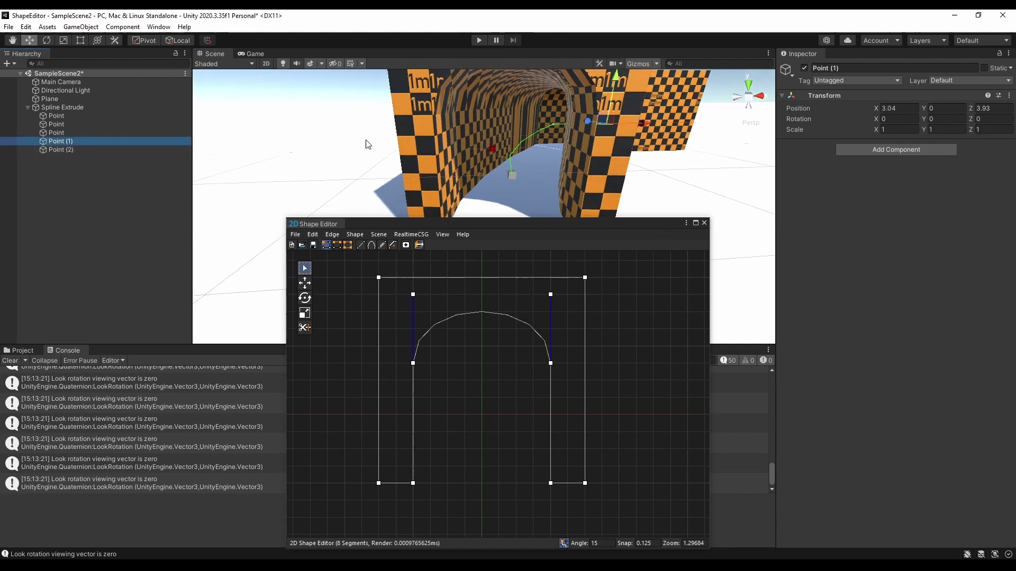
pyautogui.press('f')
pyautogui.click(77, 133)
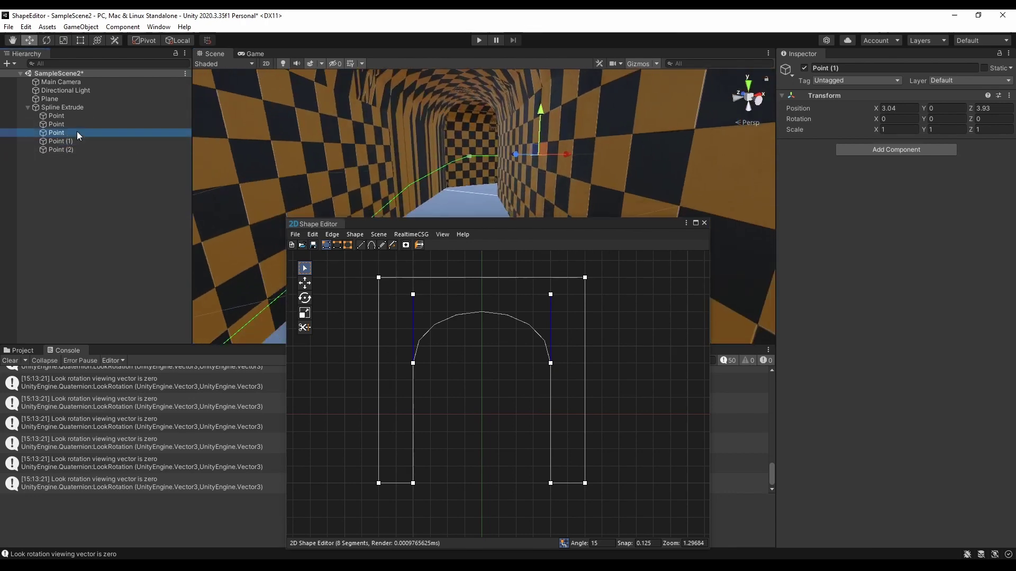
pyautogui.scroll(-3, 476, 160)
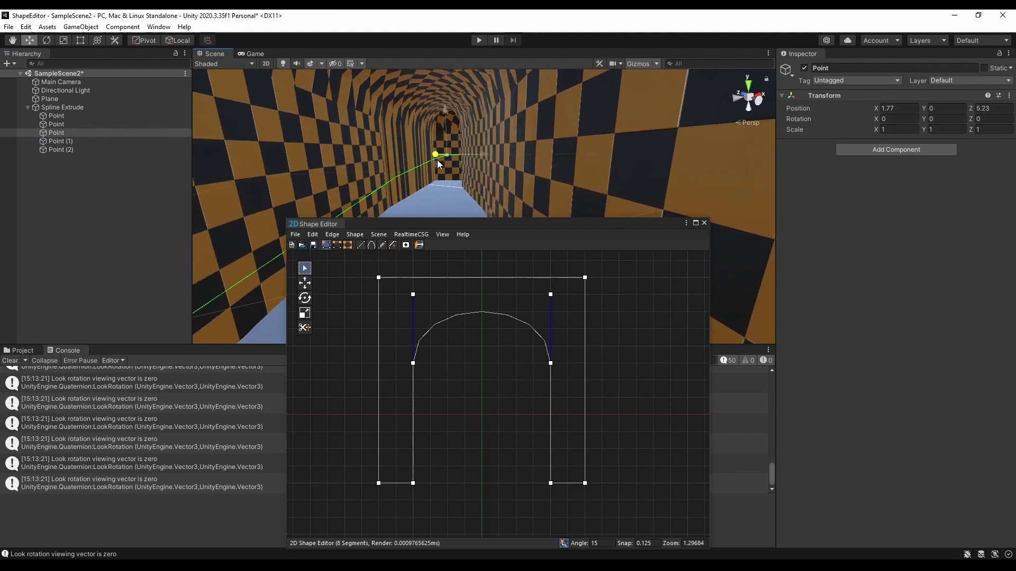
pyautogui.moveTo(437, 160); pyautogui.dragTo(506, 177)
# Orbit the view to inspect the whole extruded tunnel from outside.
pyautogui.moveTo(520, 188)
pyautogui.mouseDown(button='right')
pyautogui.moveTo(625, 126)
pyautogui.moveTo(449, 222)
pyautogui.mouseUp(button='right')
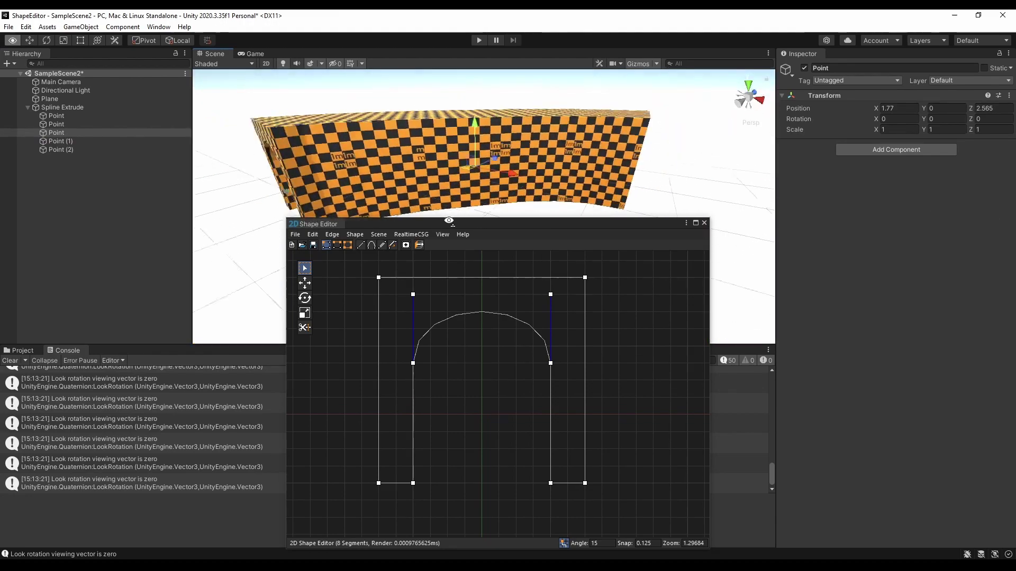
pyautogui.moveTo(450, 221); pyautogui.dragTo(510, 164, button='right')
pyautogui.moveTo(510, 164); pyautogui.dragTo(537, 176)
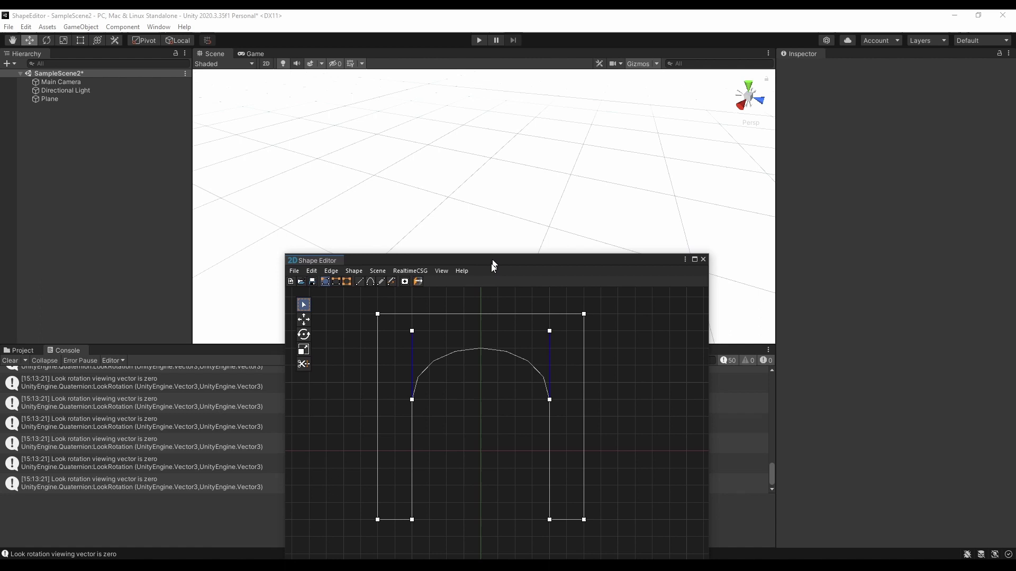
# Create a RealtimeCSG extruded object from the arch profile and deepen it to a Fixed Extrude Distance of 4.41.
pyautogui.moveTo(498, 230); pyautogui.dragTo(489, 279)
pyautogui.scroll(3, 452, 192)
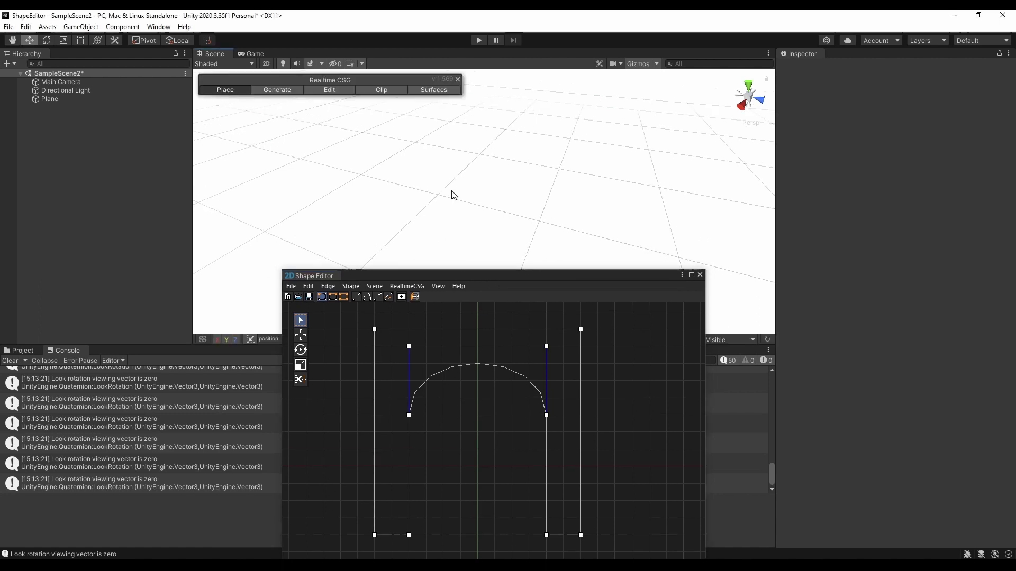
pyautogui.moveTo(433, 276)
pyautogui.mouseDown()
pyautogui.moveTo(445, 365)
pyautogui.moveTo(422, 225)
pyautogui.mouseUp()
pyautogui.click(393, 235)
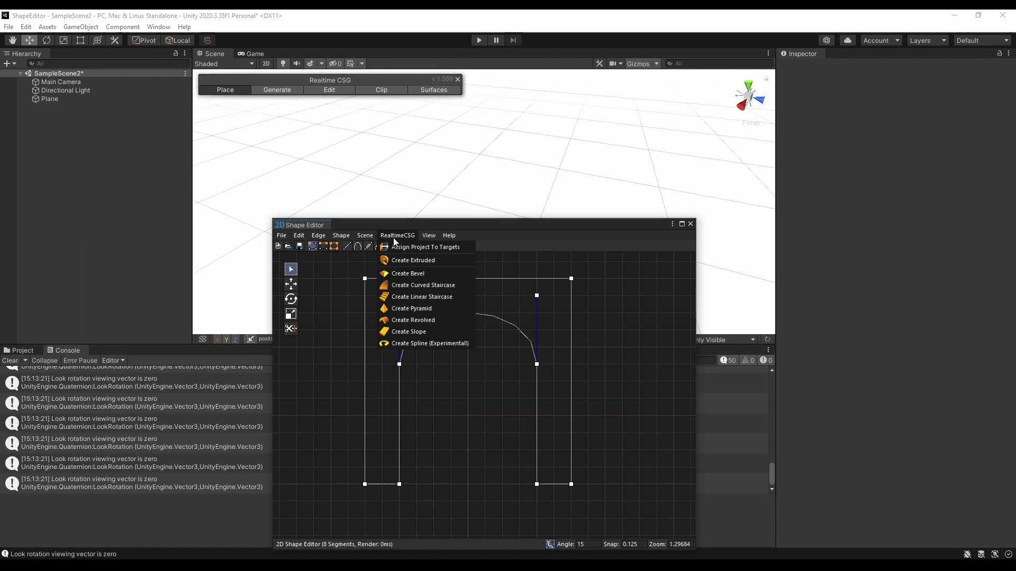
pyautogui.click(410, 263)
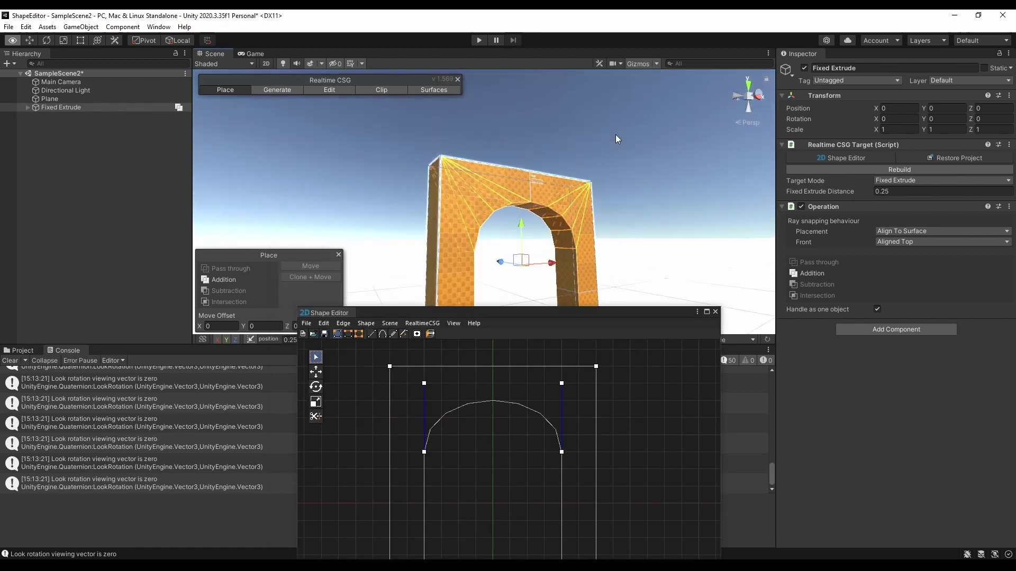
pyautogui.keyDown('alt'); pyautogui.moveTo(616, 138); pyautogui.dragTo(651, 203); pyautogui.keyUp('alt')
pyautogui.moveTo(802, 191); pyautogui.dragTo(883, 192)
pyautogui.keyDown('alt'); pyautogui.moveTo(639, 220); pyautogui.dragTo(515, 214); pyautogui.keyUp('alt')
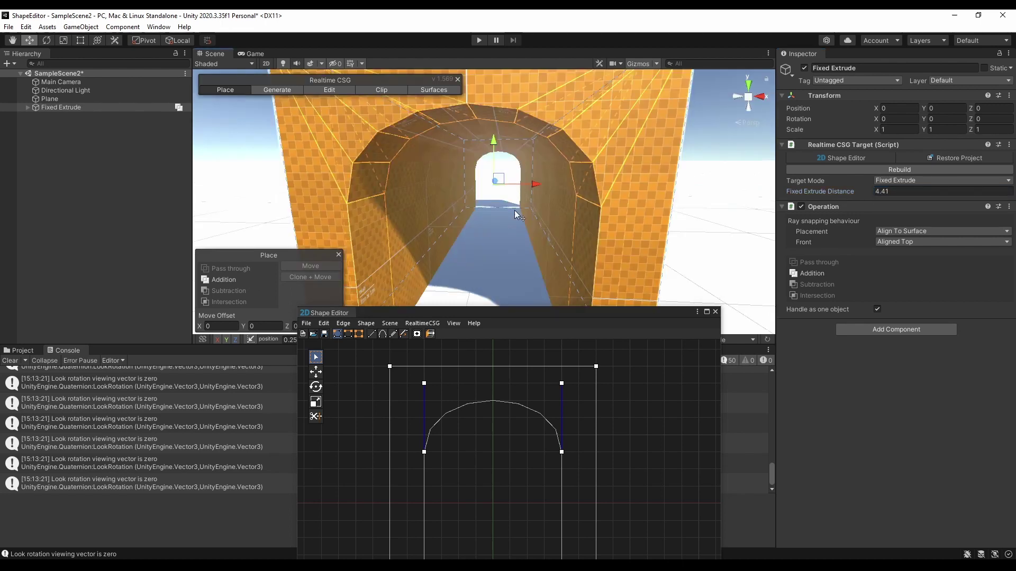
# Switch Target Mode to Revolve Extrude with Degrees 332 and Radius 1.58.
pyautogui.click(893, 181)
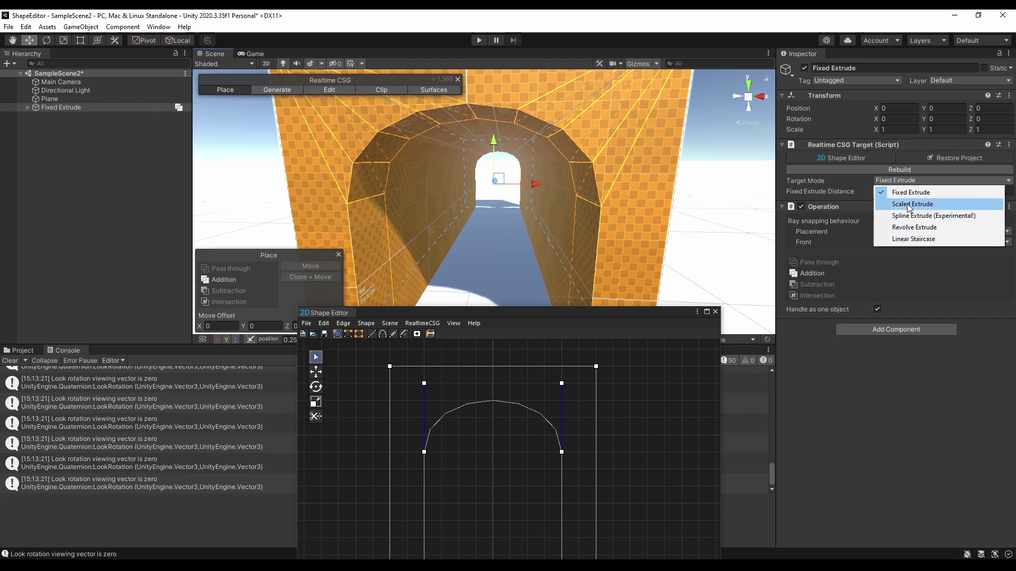
pyautogui.click(910, 226)
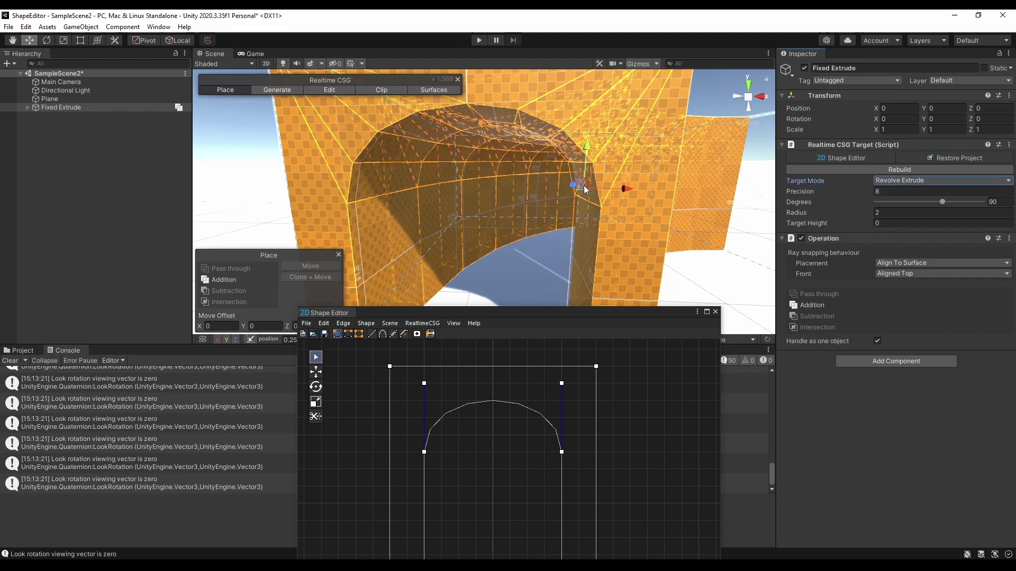
pyautogui.scroll(-3, 577, 182)
pyautogui.keyDown('alt'); pyautogui.moveTo(577, 180); pyautogui.dragTo(833, 133); pyautogui.keyUp('alt')
pyautogui.scroll(5, 624, 150)
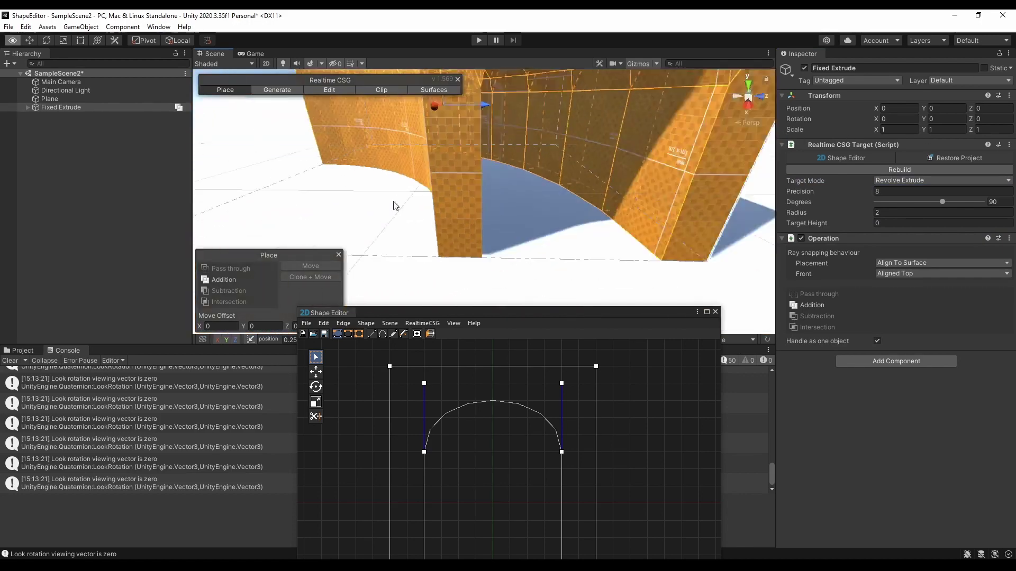
pyautogui.scroll(-5, 394, 205)
pyautogui.moveTo(943, 200); pyautogui.dragTo(977, 199)
pyautogui.scroll(5, 535, 209)
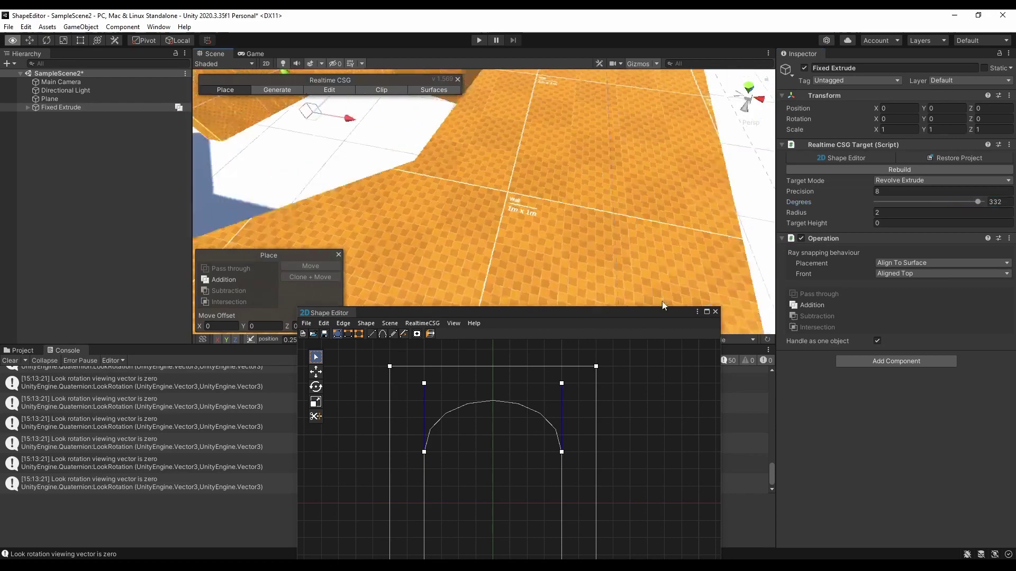
pyautogui.scroll(-5, 663, 293)
pyautogui.moveTo(863, 211); pyautogui.dragTo(825, 219)
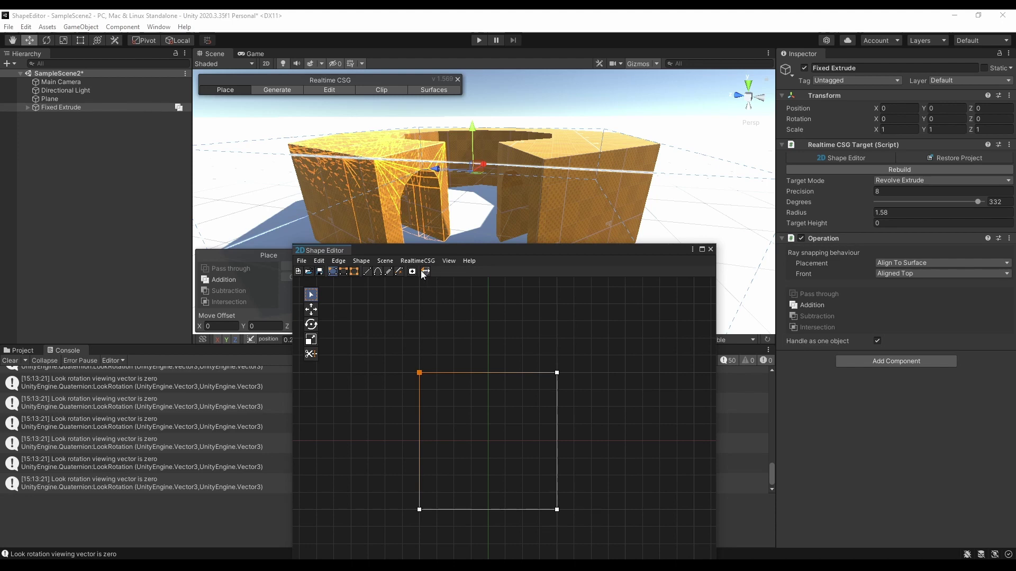
# Drag a square corner down into a slanted-sided triangle and assign the profile to the revolved ring.
pyautogui.click(385, 261)
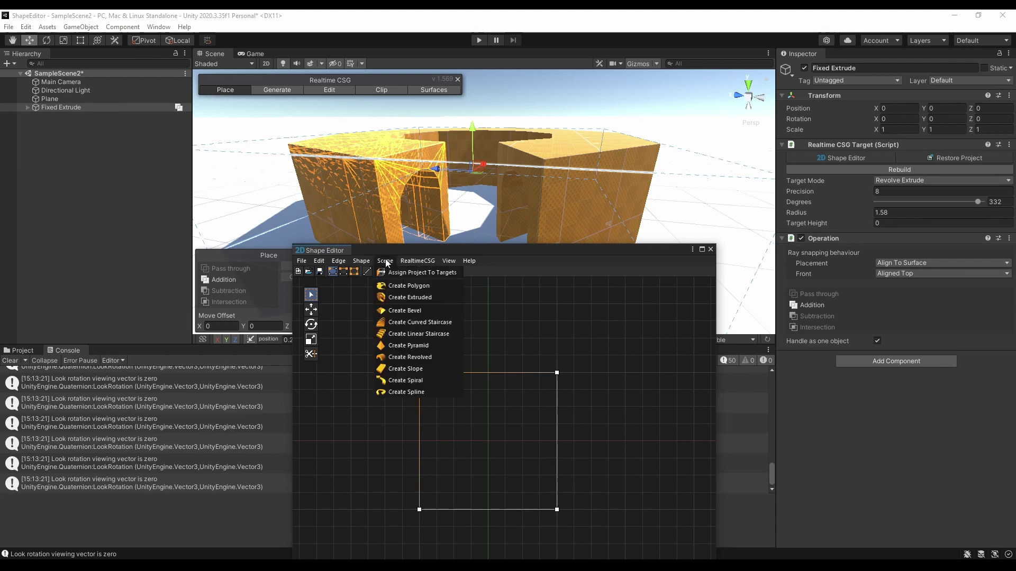
pyautogui.click(544, 299)
pyautogui.moveTo(386, 354); pyautogui.dragTo(462, 430)
pyautogui.moveTo(454, 393)
pyautogui.mouseDown()
pyautogui.moveTo(540, 494)
pyautogui.moveTo(554, 482)
pyautogui.mouseUp()
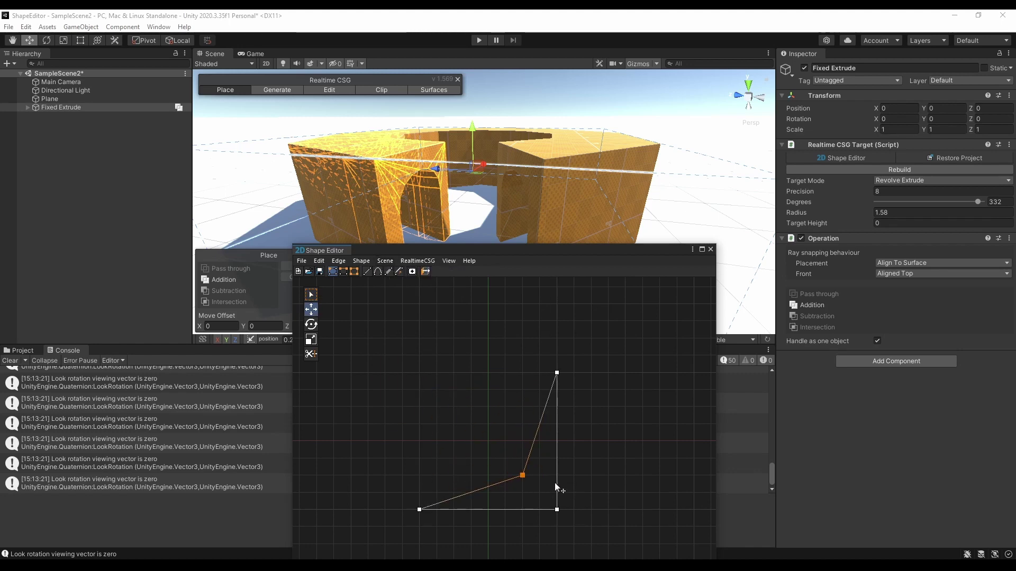
pyautogui.click(426, 270)
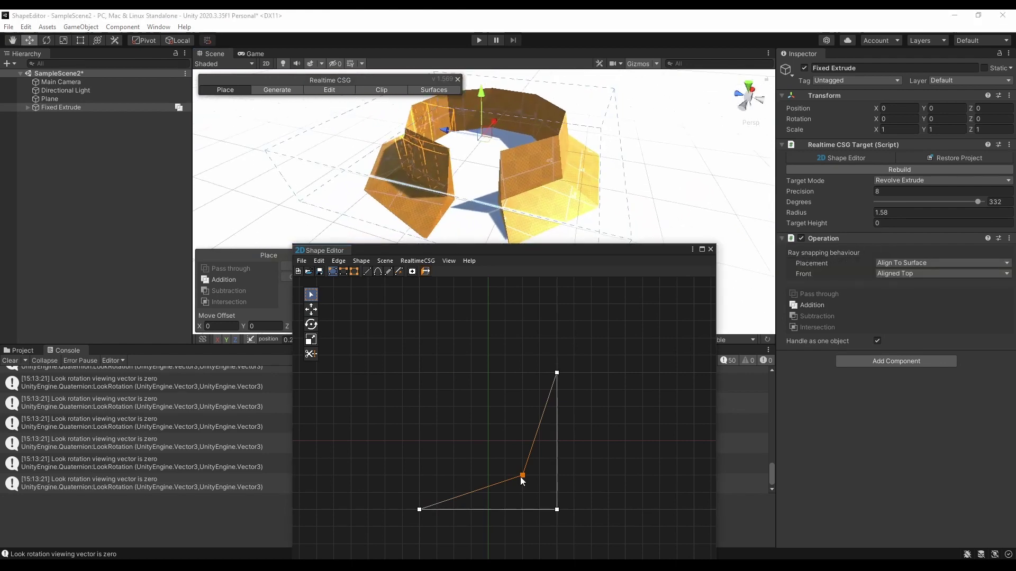
# Make the slanted side a bezier curve bent inward and reapply the curved profile to the ring.
pyautogui.moveTo(522, 478); pyautogui.dragTo(422, 509)
pyautogui.keyDown('shift'); pyautogui.click(566, 372); pyautogui.keyUp('shift')
pyautogui.click(454, 476)
pyautogui.press('g')
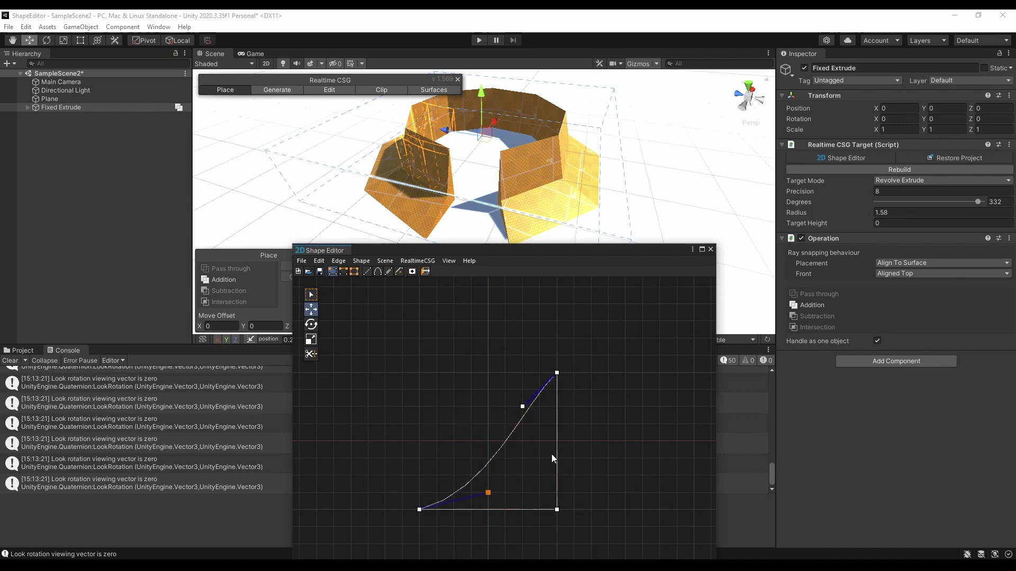
pyautogui.click(523, 406)
pyautogui.press('g')
pyautogui.click(540, 458)
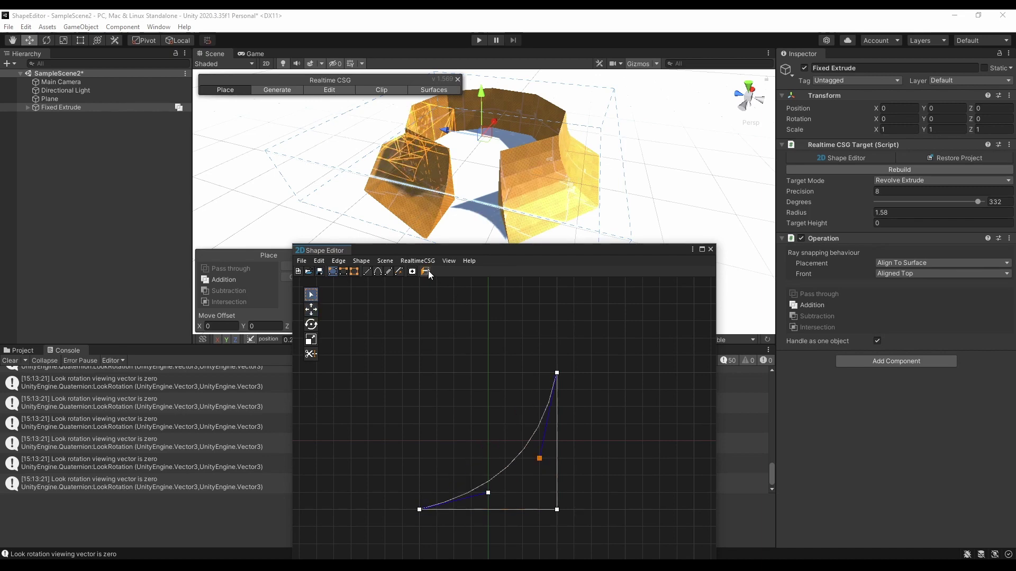
pyautogui.click(426, 271)
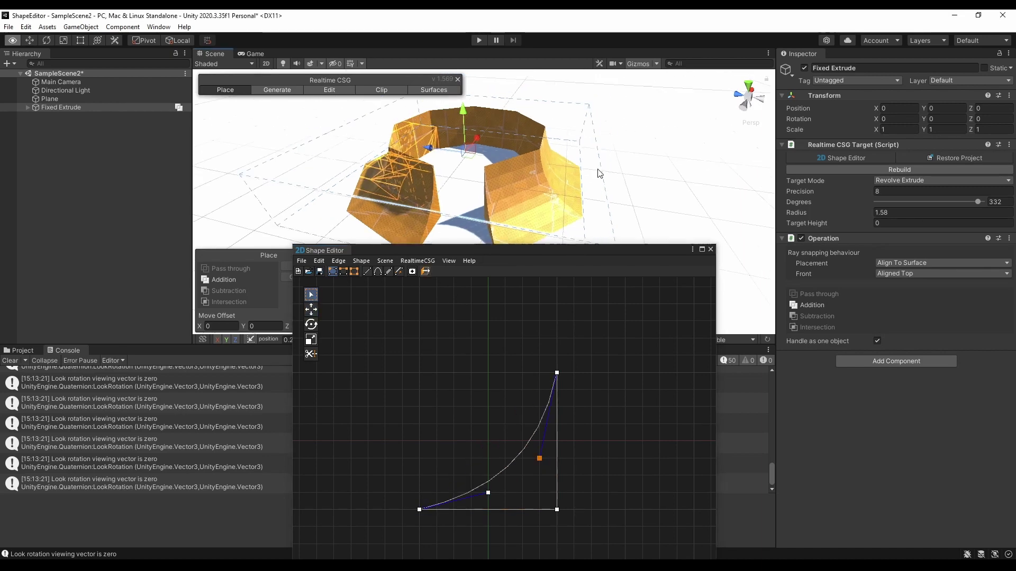
# Raise the ring's Precision to 16 and inspect the smoother result.
pyautogui.click(891, 192)
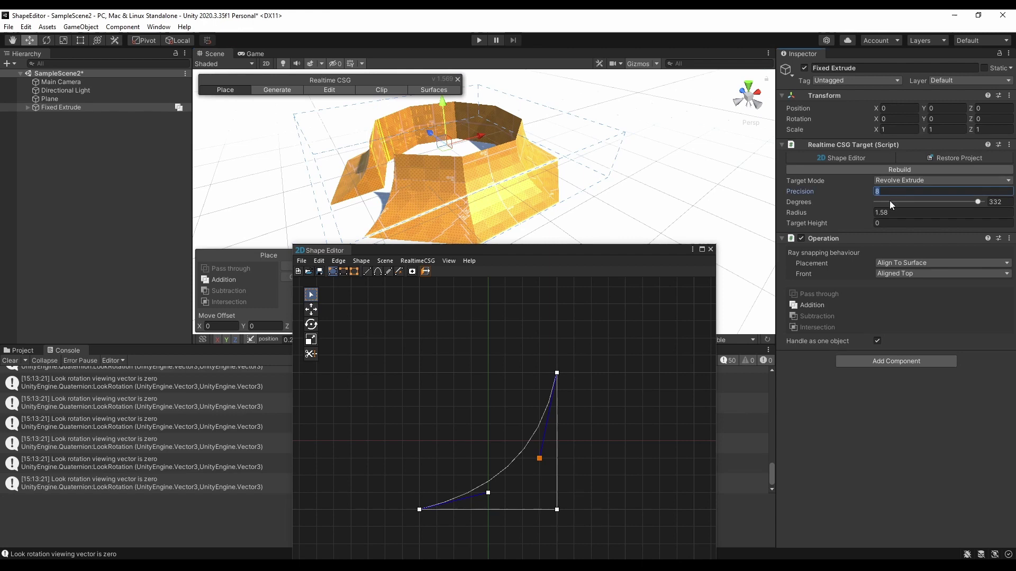
pyautogui.write('16')
pyautogui.press('Return')
pyautogui.moveTo(549, 161)
pyautogui.keyDown('alt'); pyautogui.mouseDown()
pyautogui.moveTo(744, 165)
pyautogui.moveTo(504, 220)
pyautogui.moveTo(588, 314)
pyautogui.mouseUp(); pyautogui.keyUp('alt')
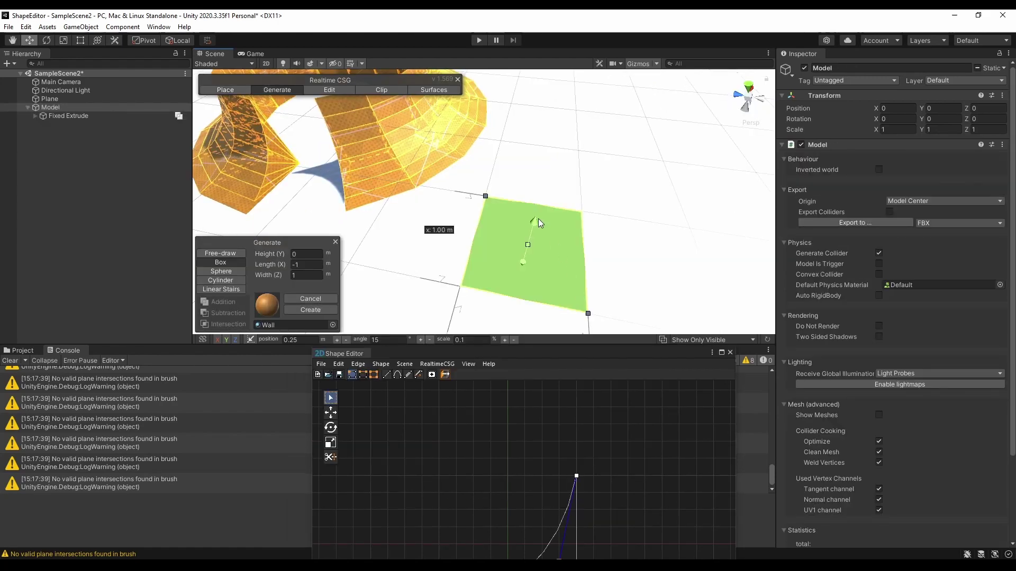
# Draw a subtractive box brush in the Model, then raise the ring's Degrees to 342.
pyautogui.click(538, 159)
pyautogui.moveTo(456, 183)
pyautogui.keyDown('alt'); pyautogui.mouseDown()
pyautogui.moveTo(554, 208)
pyautogui.moveTo(497, 227)
pyautogui.moveTo(532, 257)
pyautogui.moveTo(434, 263)
pyautogui.moveTo(492, 239)
pyautogui.mouseUp(); pyautogui.keyUp('alt')
pyautogui.press('r')
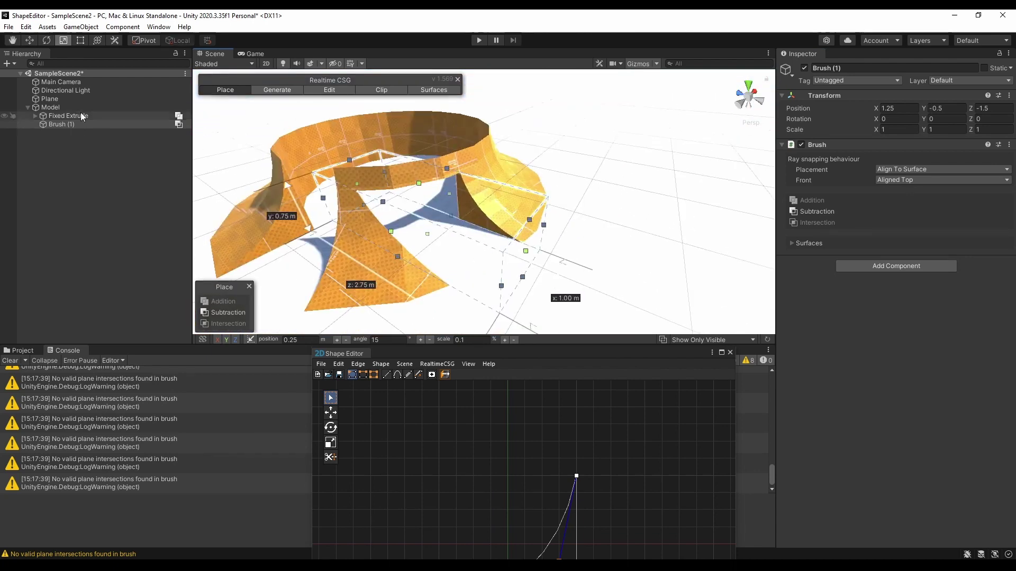
pyautogui.click(82, 117)
pyautogui.moveTo(972, 204)
pyautogui.mouseDown()
pyautogui.moveTo(964, 204)
pyautogui.moveTo(982, 207)
pyautogui.mouseUp()
# Bow all four edges of the profile square outward into curves.
pyautogui.click(843, 157)
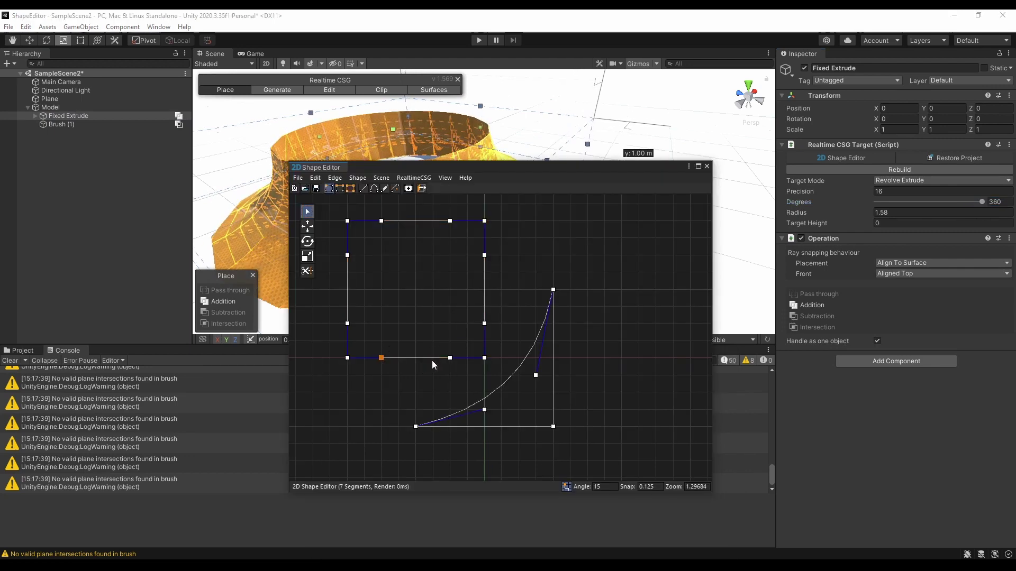
pyautogui.moveTo(438, 360); pyautogui.dragTo(438, 397)
pyautogui.moveTo(484, 271); pyautogui.dragTo(510, 270)
pyautogui.click(443, 221)
pyautogui.moveTo(454, 250); pyautogui.dragTo(487, 309, button='middle')
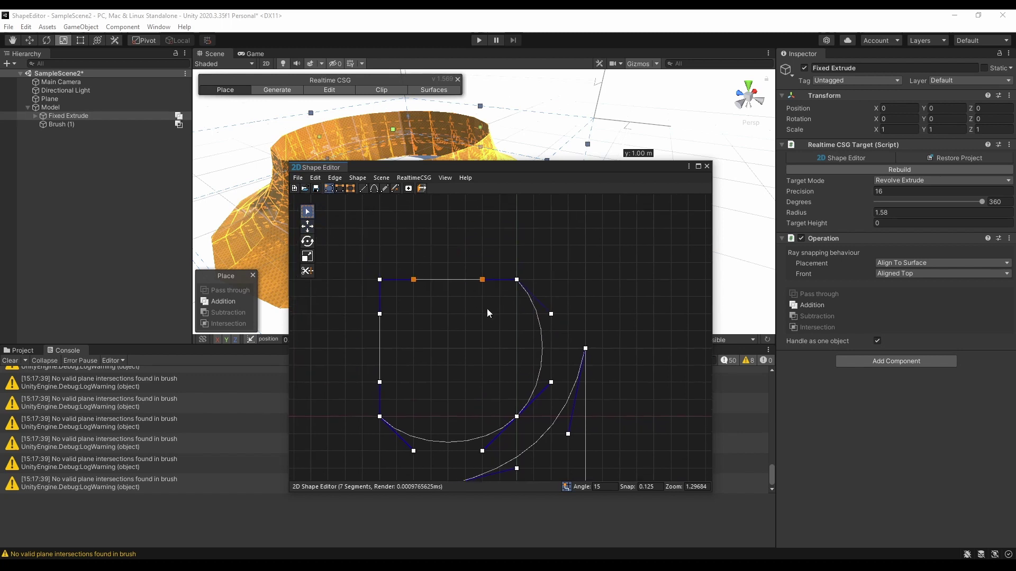
pyautogui.moveTo(488, 312); pyautogui.dragTo(488, 278)
pyautogui.click(380, 334)
pyautogui.moveTo(424, 366); pyautogui.dragTo(391, 366)
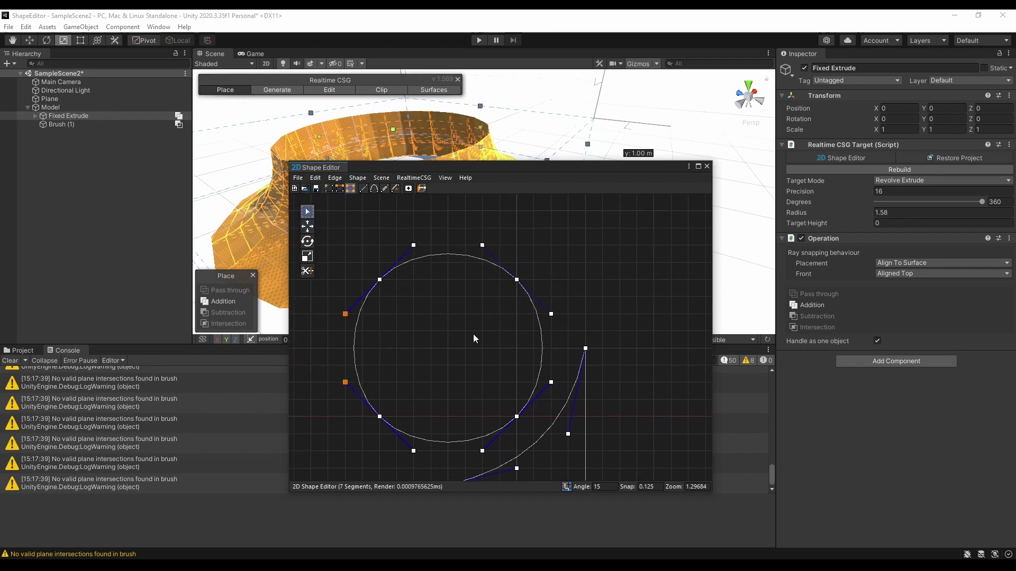
# Shrink the circle into a small ring and move it down and right beside the profile.
pyautogui.hotkey('ctrl', 'a')
pyautogui.press('s')
pyautogui.click(482, 373)
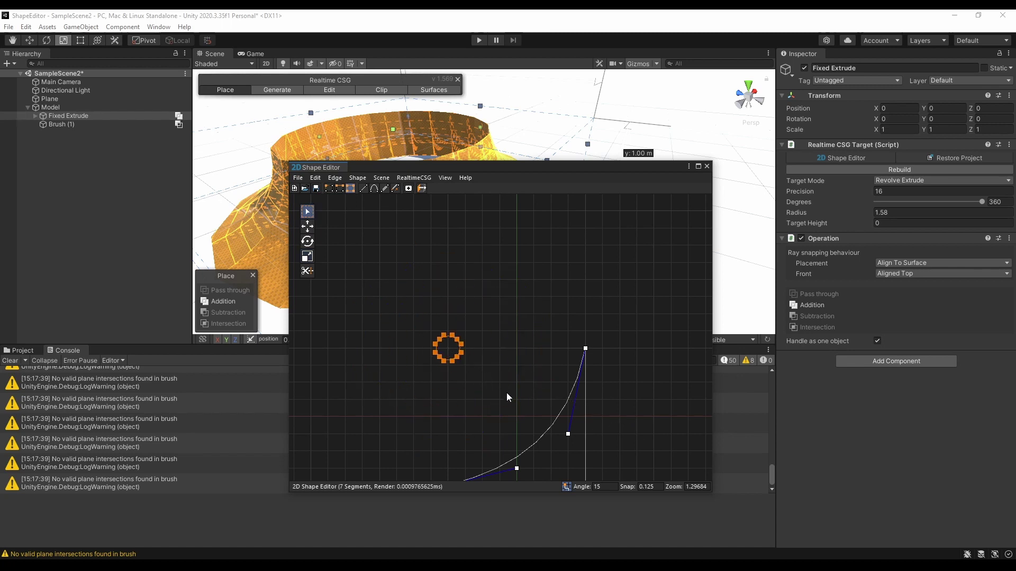
pyautogui.scroll(2, 507, 393)
pyautogui.scroll(2, 455, 345)
pyautogui.press('w')
pyautogui.moveTo(348, 235)
pyautogui.mouseDown()
pyautogui.moveTo(555, 447)
pyautogui.moveTo(527, 414)
pyautogui.mouseUp()
# Create a Revolved object in the scene from the curved shape via Scene > Create Revolved.
pyautogui.click(340, 194)
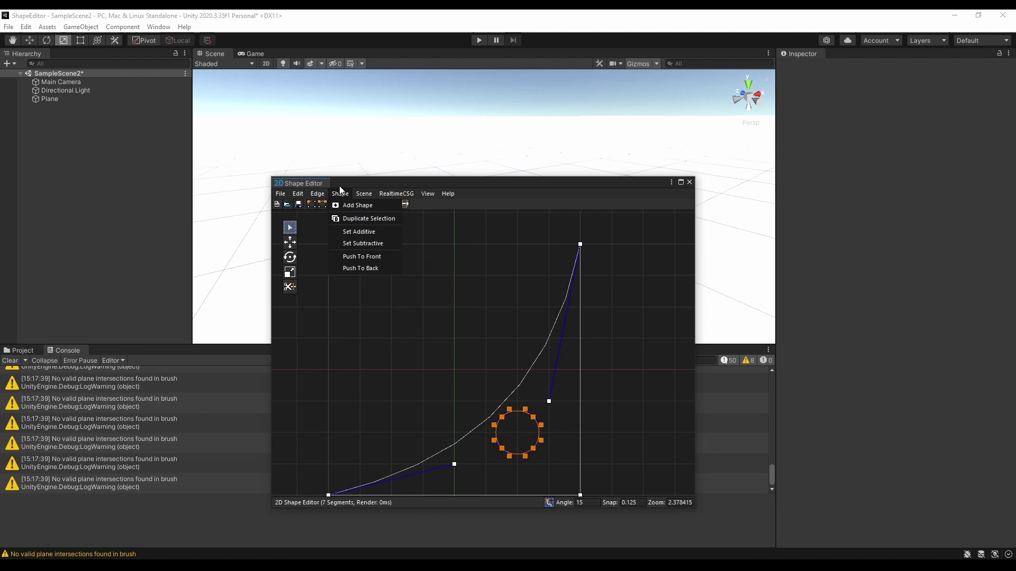
pyautogui.click(364, 194)
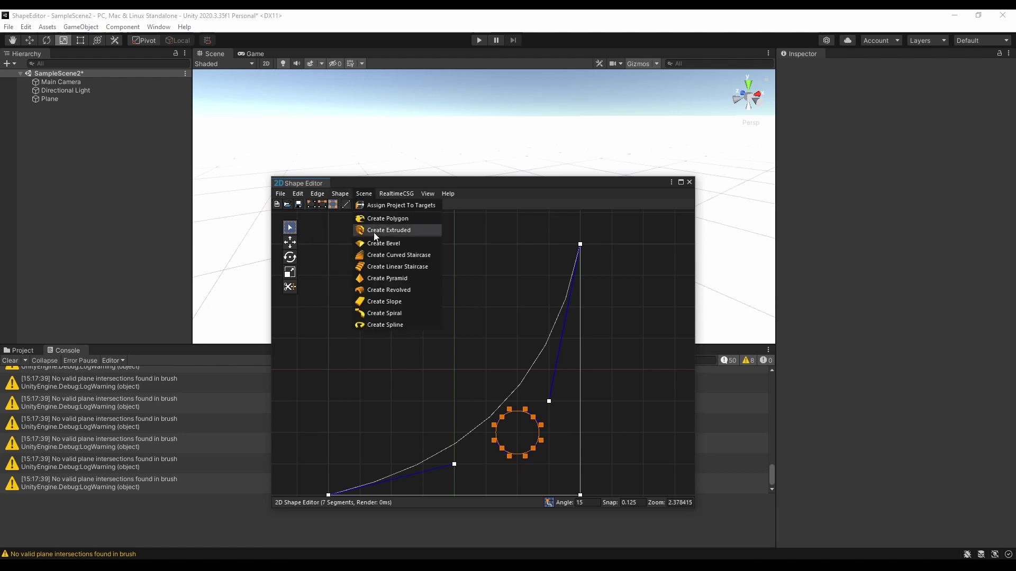
pyautogui.click(387, 290)
# Fly the scene camera through the revolved tube to check the hole, then frame the object.
pyautogui.moveTo(484, 187); pyautogui.dragTo(465, 273)
pyautogui.keyDown('alt'); pyautogui.moveTo(449, 198); pyautogui.dragTo(410, 189); pyautogui.keyUp('alt')
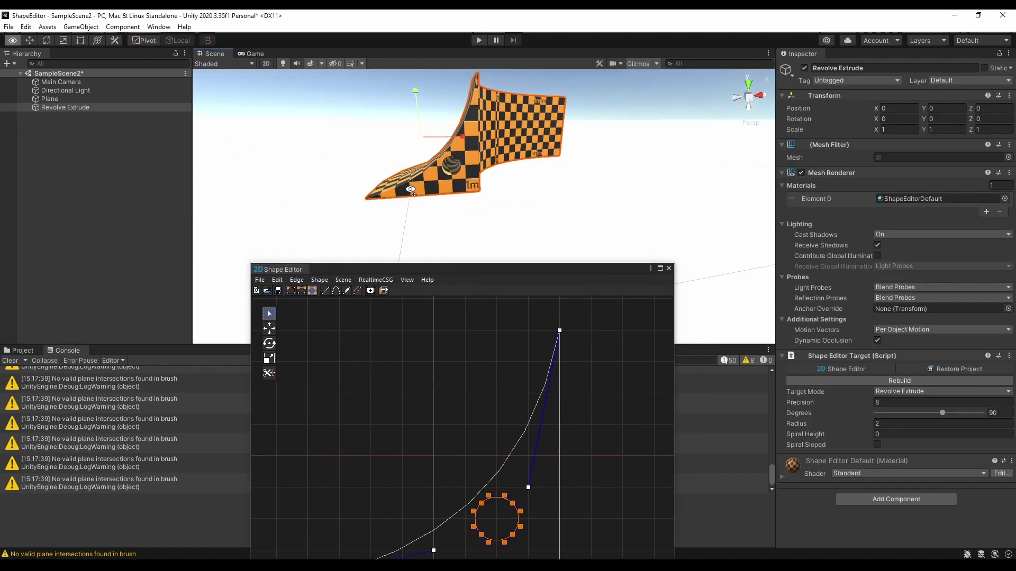
pyautogui.moveTo(410, 188); pyautogui.dragTo(431, 135, button='right')
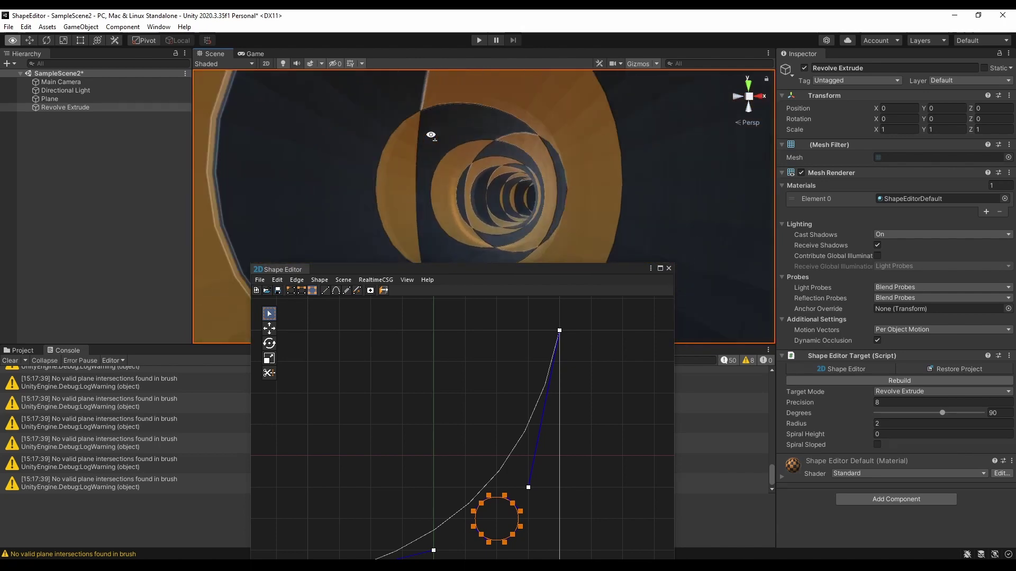
pyautogui.moveTo(431, 135); pyautogui.dragTo(587, 135, button='right')
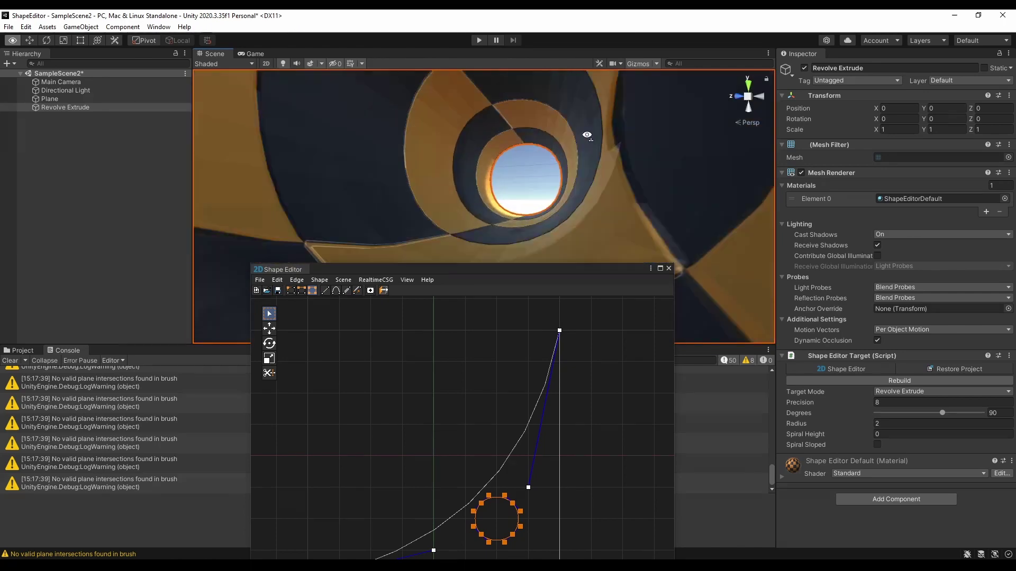
pyautogui.press('f')
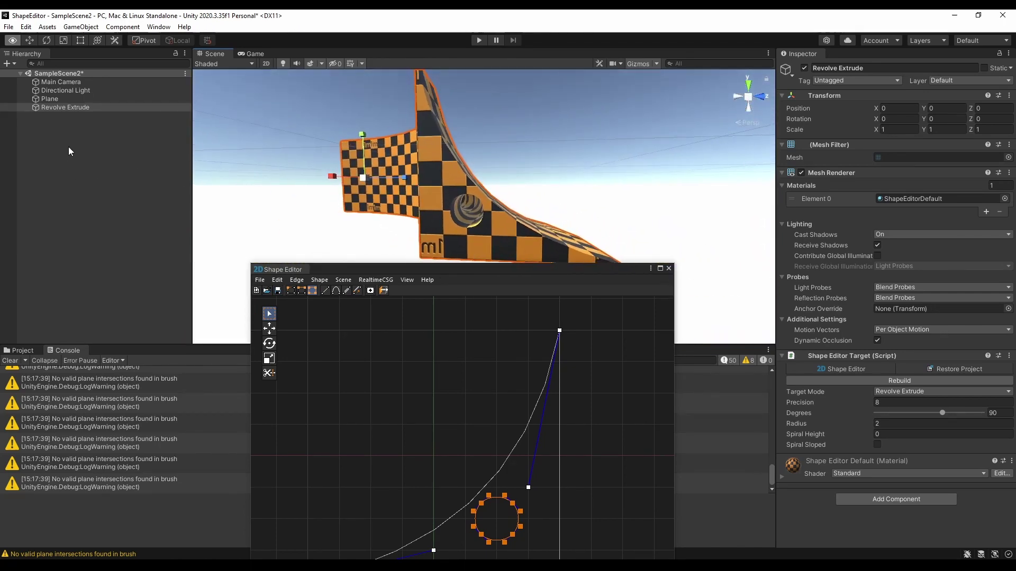
pyautogui.scroll(3, 539, 392)
pyautogui.scroll(-1, 503, 340)
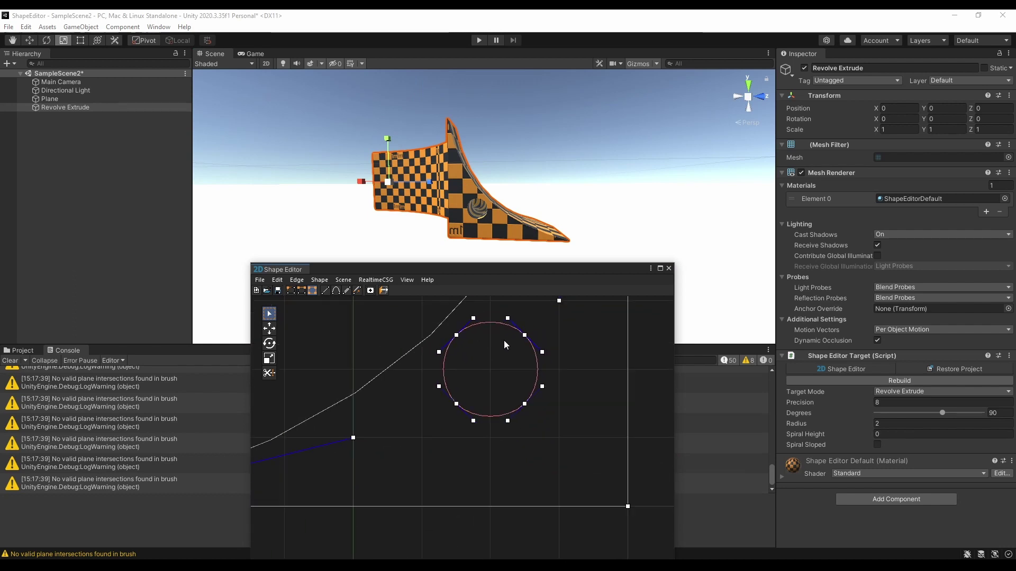
pyautogui.scroll(-3, 504, 343)
# Push the circle to the front of the profile and rebuild the revolved mesh.
pyautogui.moveTo(504, 343); pyautogui.dragTo(480, 436, button='middle')
pyautogui.moveTo(441, 409); pyautogui.dragTo(516, 484)
pyautogui.click(344, 279)
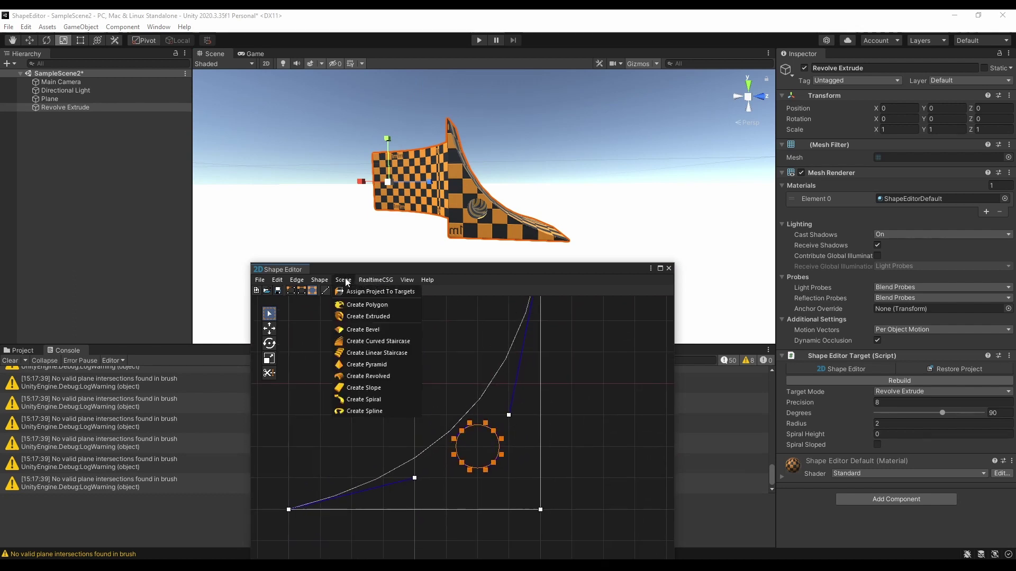
pyautogui.moveTo(319, 280)
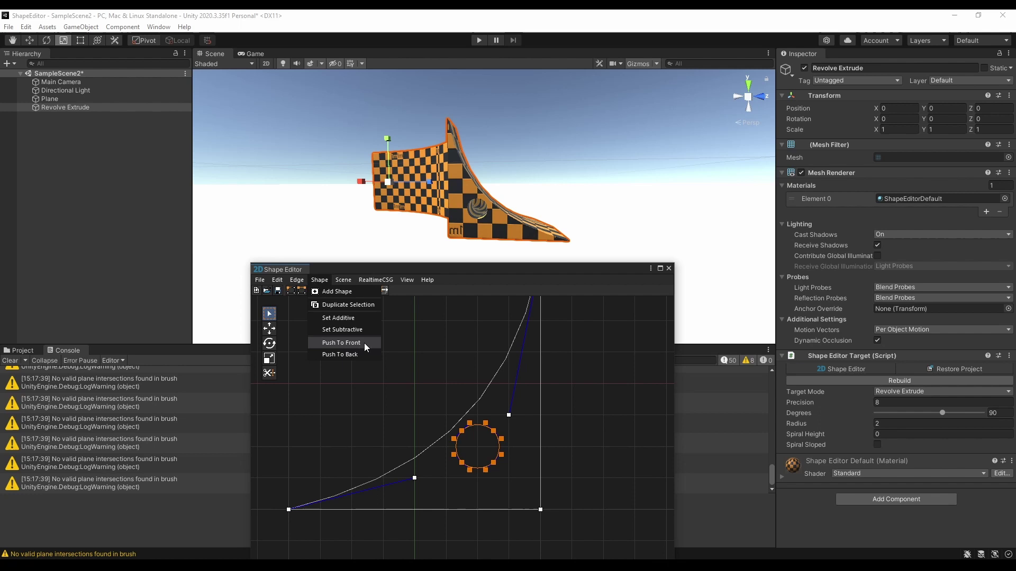
pyautogui.click(352, 355)
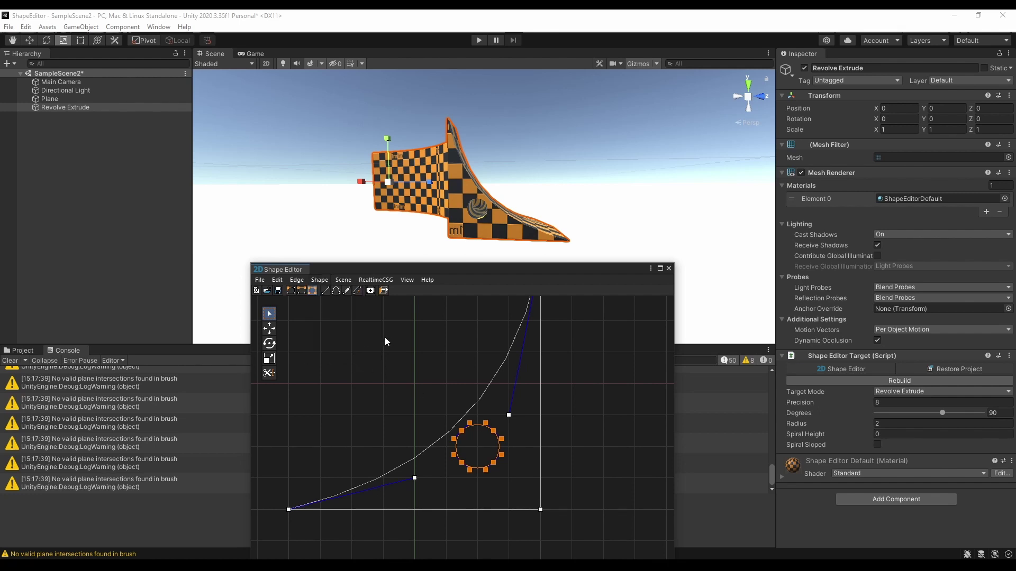
pyautogui.click(385, 289)
# Push the circle to the back, rebuild again, and check the profile and circle selections.
pyautogui.click(344, 279)
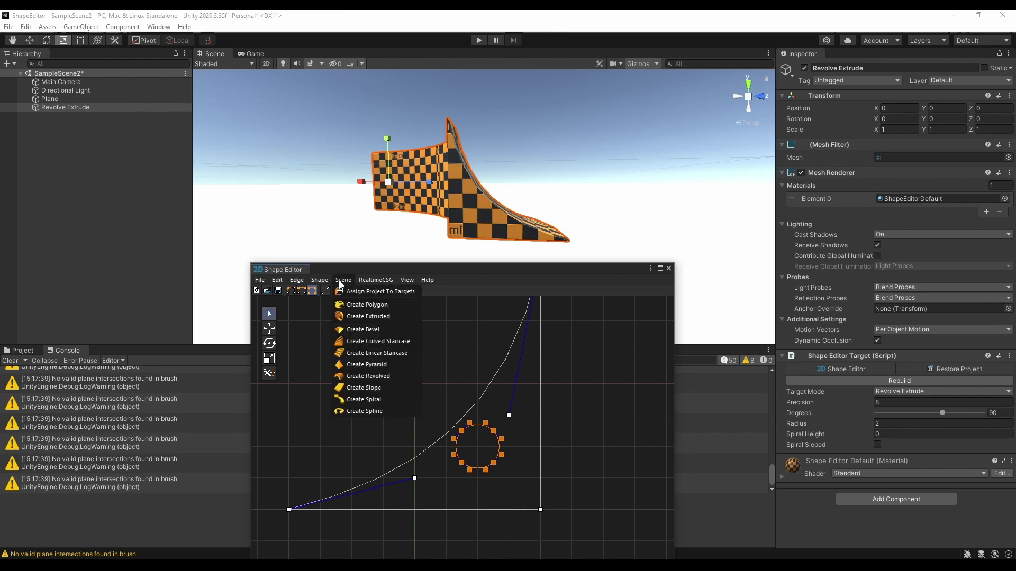
pyautogui.click(349, 344)
pyautogui.click(385, 291)
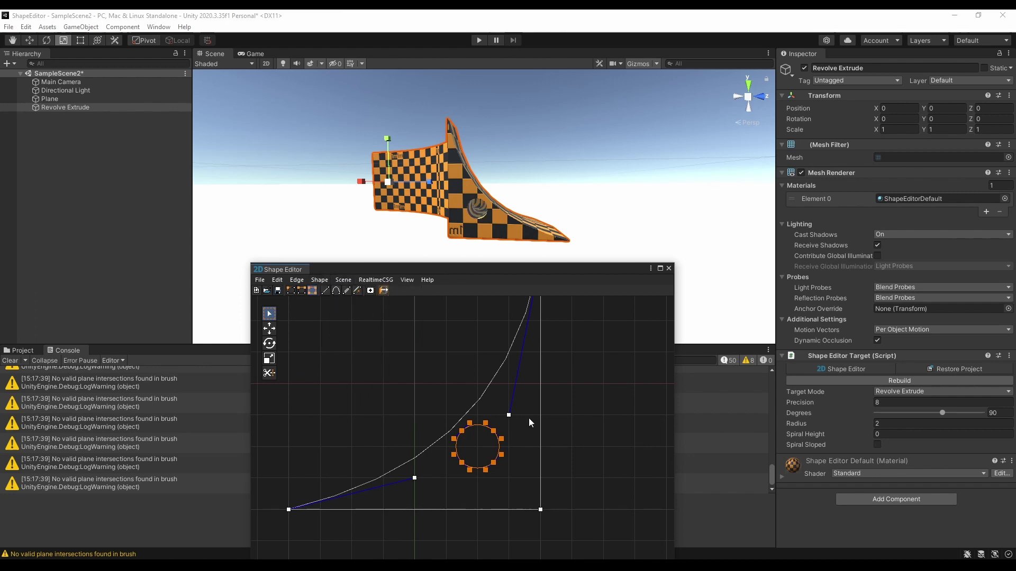
pyautogui.click(524, 398)
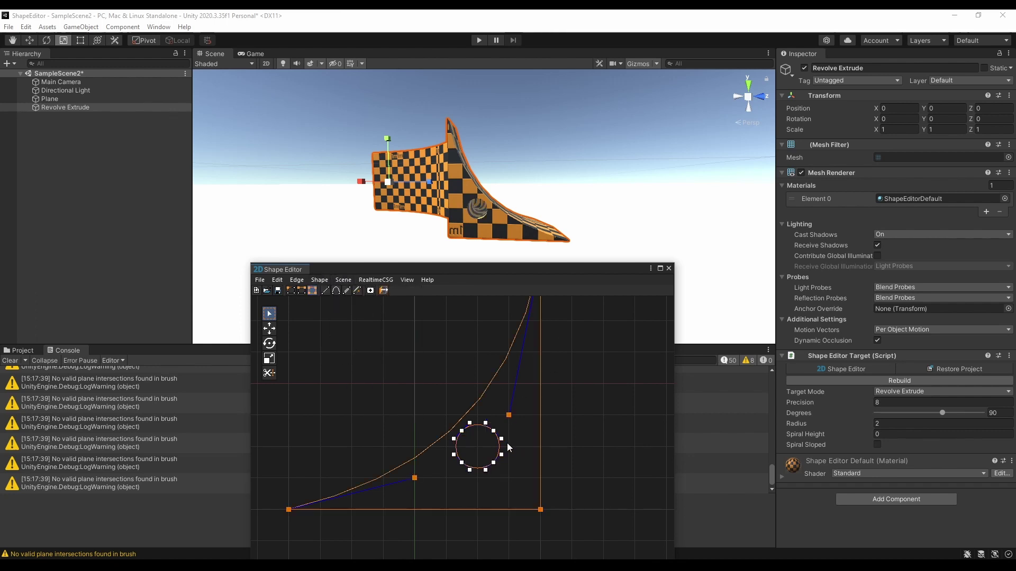
pyautogui.click(470, 448)
pyautogui.click(538, 362)
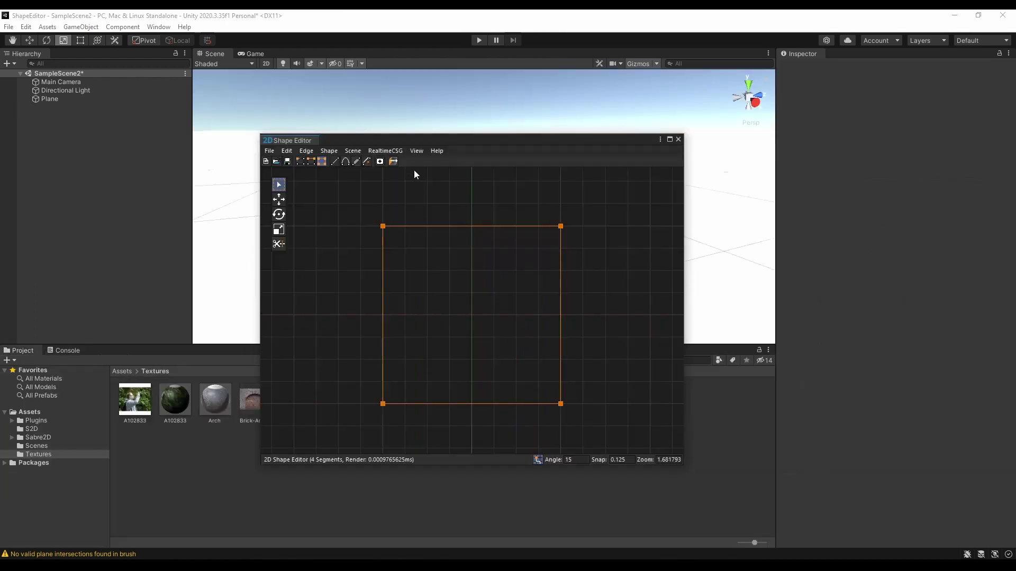
# Load the brick arch texture as the canvas background image in Background Settings and center it.
pyautogui.click(418, 173)
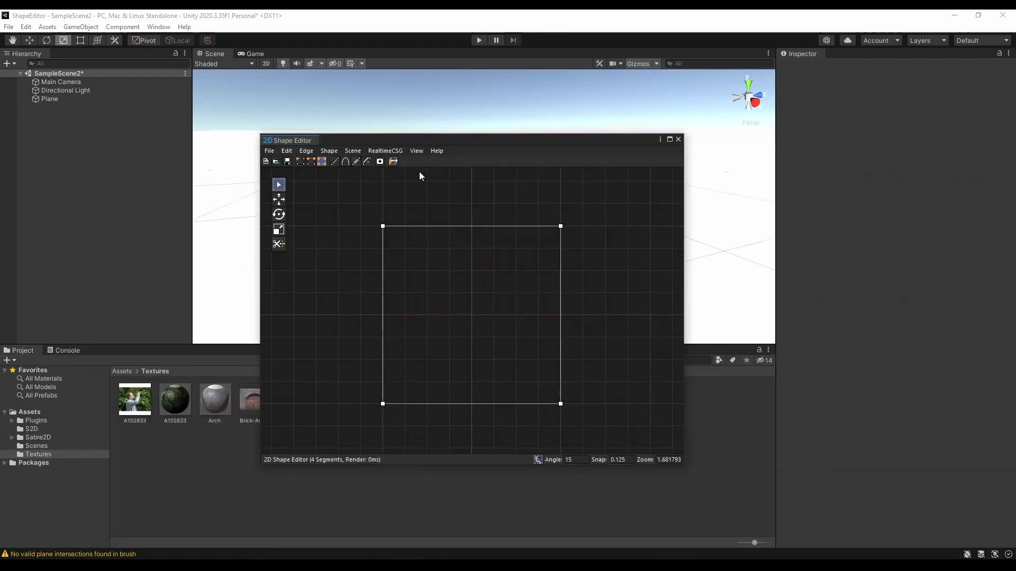
pyautogui.click(416, 151)
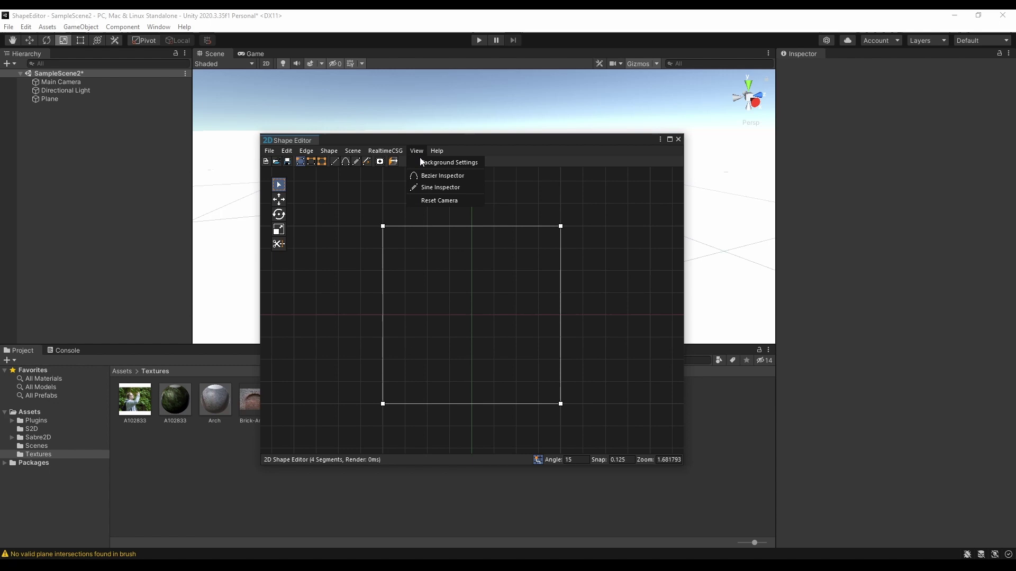
pyautogui.click(442, 163)
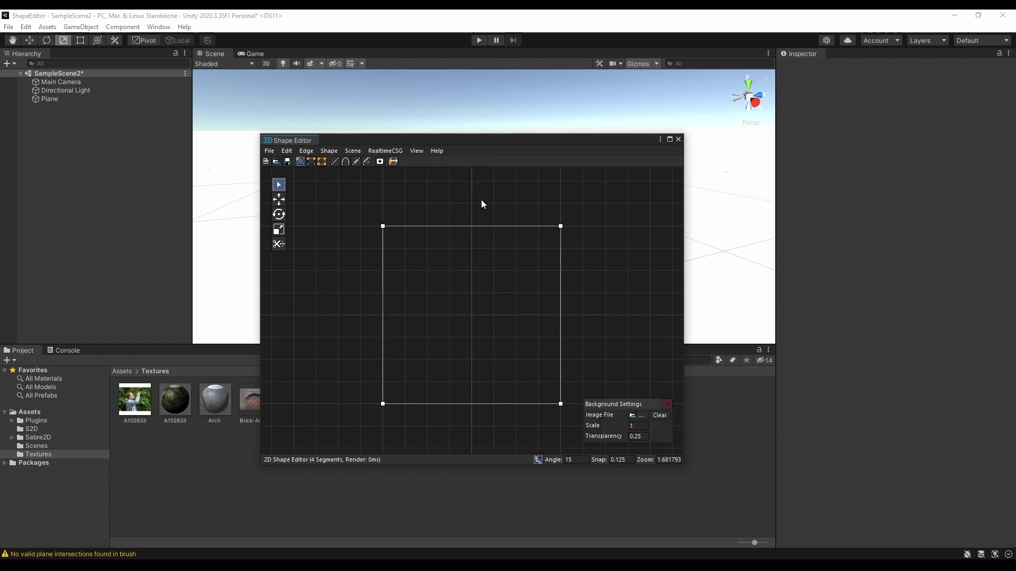
pyautogui.click(646, 426)
pyautogui.click(639, 417)
pyautogui.doubleClick(145, 125)
pyautogui.scroll(2, 542, 294)
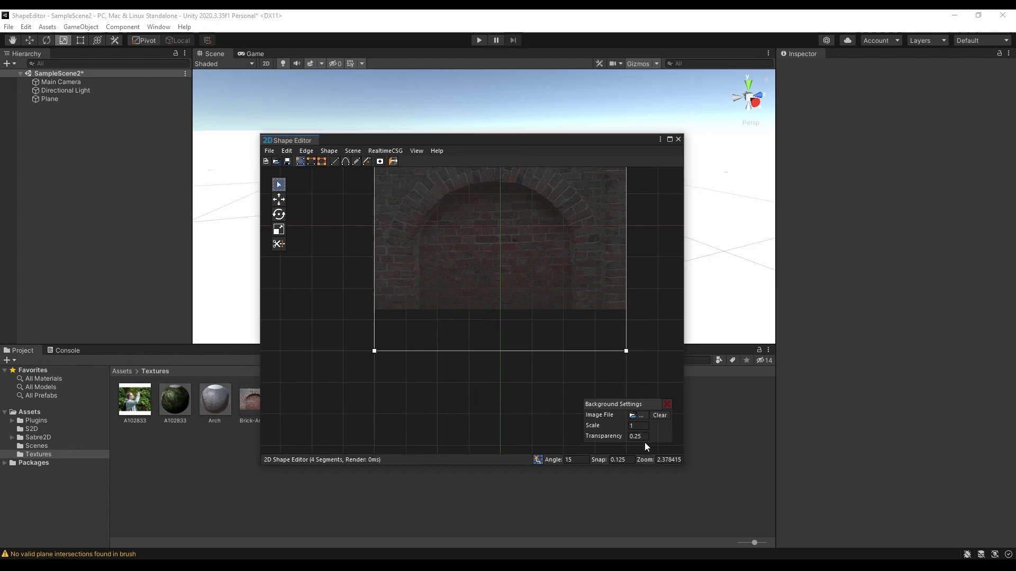
pyautogui.moveTo(552, 288); pyautogui.dragTo(508, 340, button='middle')
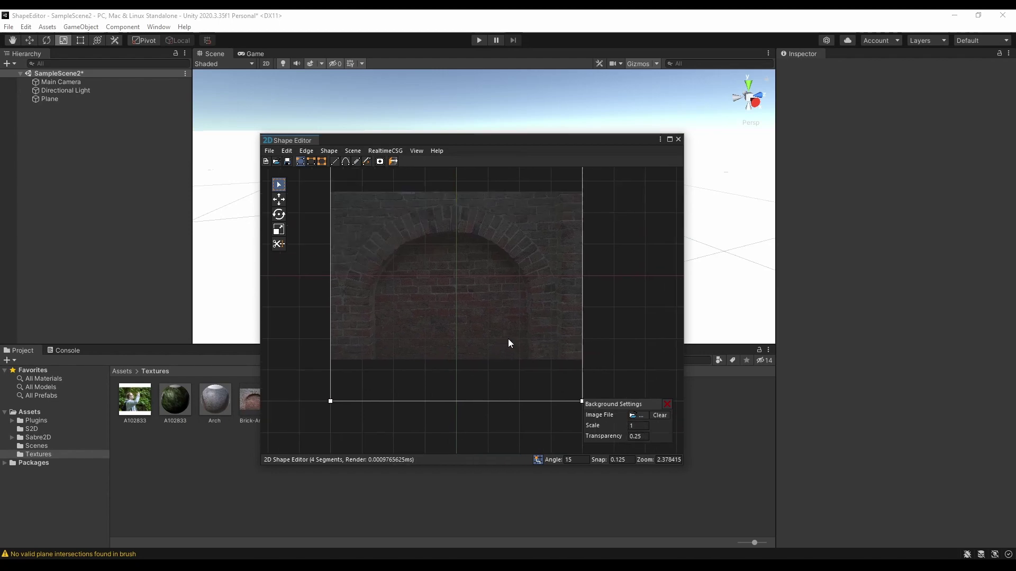
pyautogui.click(621, 459)
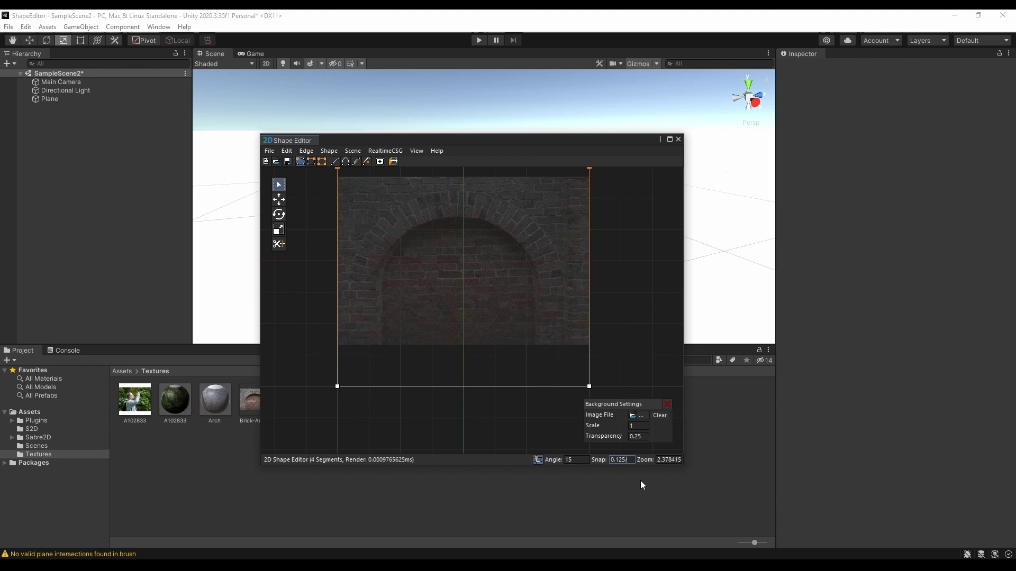
# Set a finer snap value and lower the square's top edge to the image's top.
pyautogui.press('BackSpace')
pyautogui.press('BackSpace')
pyautogui.press('BackSpace')
pyautogui.write('0625')
pyautogui.press('Return')
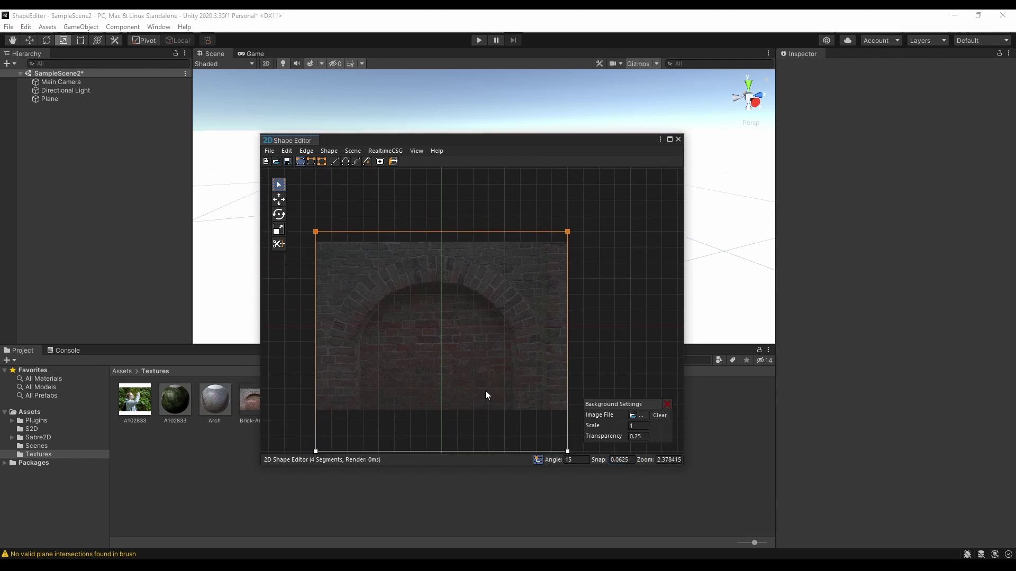
pyautogui.moveTo(300, 212)
pyautogui.mouseDown()
pyautogui.moveTo(597, 255)
pyautogui.moveTo(603, 265)
pyautogui.mouseUp()
pyautogui.press('w')
pyautogui.press('q')
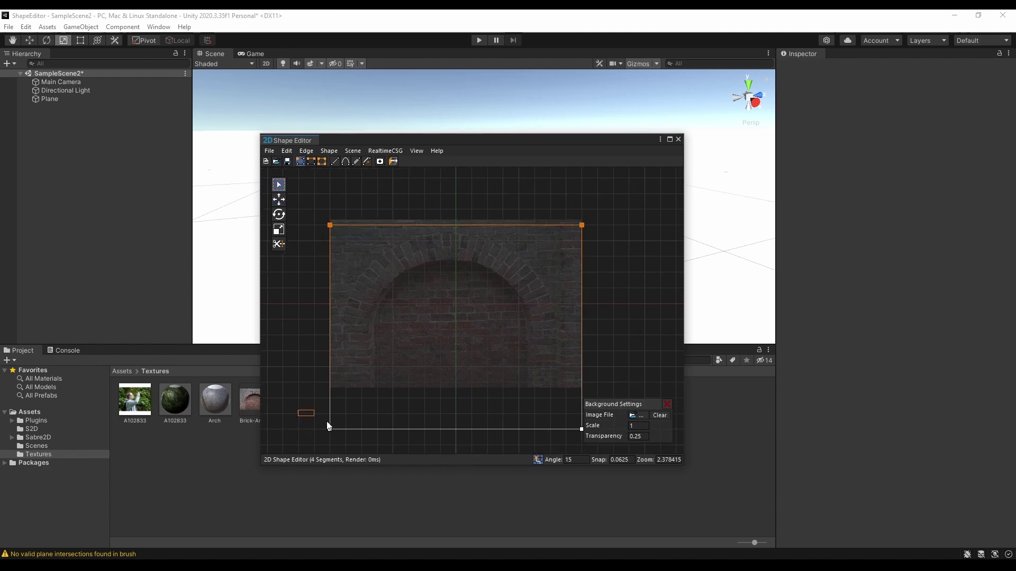
# Raise the square's bottom edge to the image's bottom.
pyautogui.moveTo(327, 427); pyautogui.dragTo(607, 450)
pyautogui.press('w')
pyautogui.moveTo(453, 444); pyautogui.dragTo(464, 399)
pyautogui.press('q')
pyautogui.scroll(2, 464, 399)
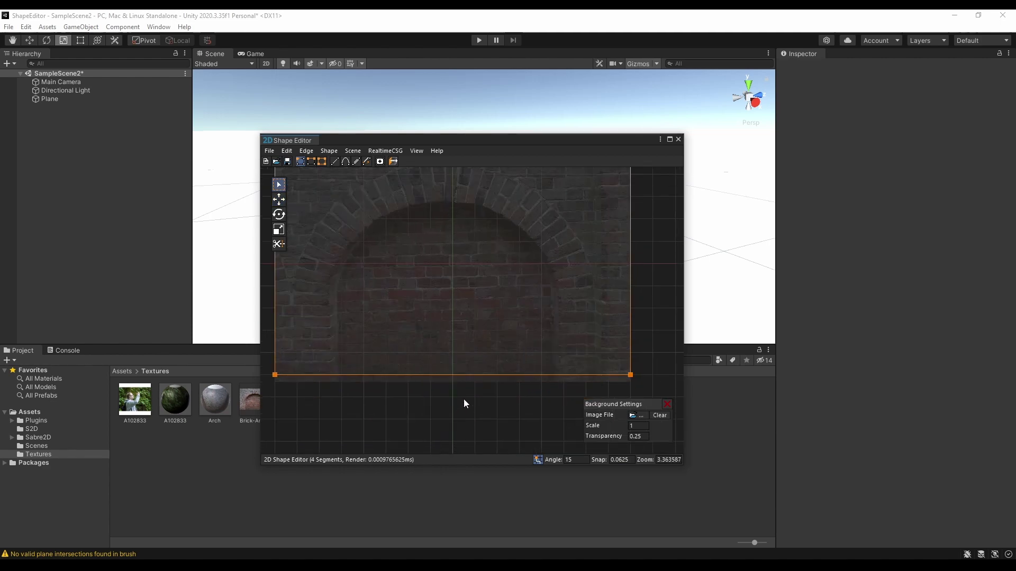
# Split the bottom edge with two new vertices for the arch opening.
pyautogui.moveTo(475, 379); pyautogui.dragTo(477, 411, button='middle')
pyautogui.press('t')
pyautogui.click(348, 423)
pyautogui.press('t')
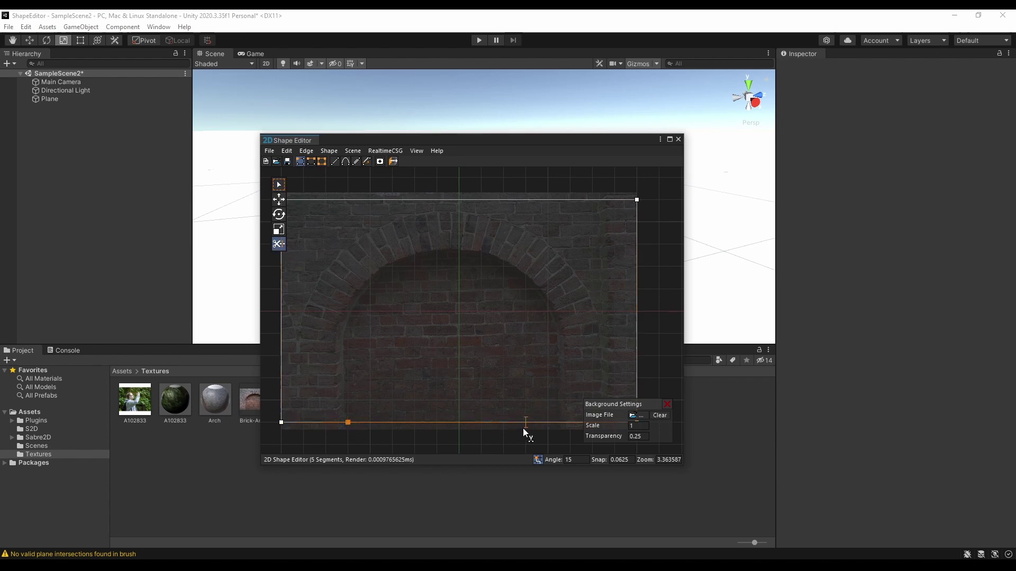
pyautogui.click(548, 422)
# Halve the snap and nudge the two new bottom vertices outward to the pillar edges.
pyautogui.click(632, 461)
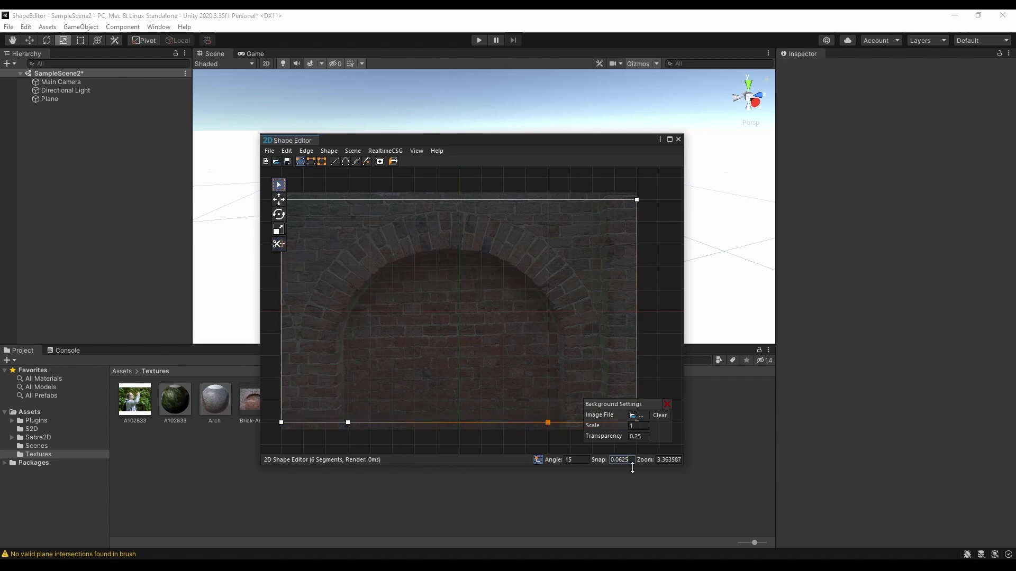
pyautogui.write('/20.03125')
pyautogui.press('Return')
pyautogui.moveTo(343, 406)
pyautogui.mouseDown()
pyautogui.moveTo(374, 440)
pyautogui.moveTo(365, 441)
pyautogui.mouseUp()
pyautogui.press('w')
pyautogui.press('q')
pyautogui.moveTo(524, 414); pyautogui.dragTo(565, 435)
pyautogui.press('w')
pyautogui.press('q')
# Raise the middle bottom segment, convert it to a Bezier and pull it up into an arch, then box-select it.
pyautogui.press('w')
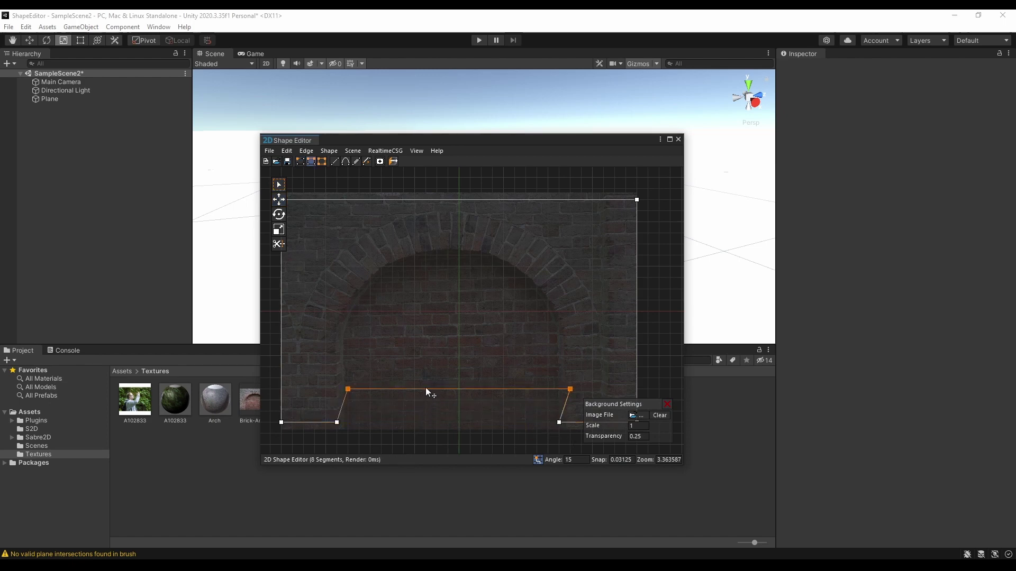
pyautogui.moveTo(420, 427); pyautogui.dragTo(385, 336)
pyautogui.press('q')
pyautogui.press('b')
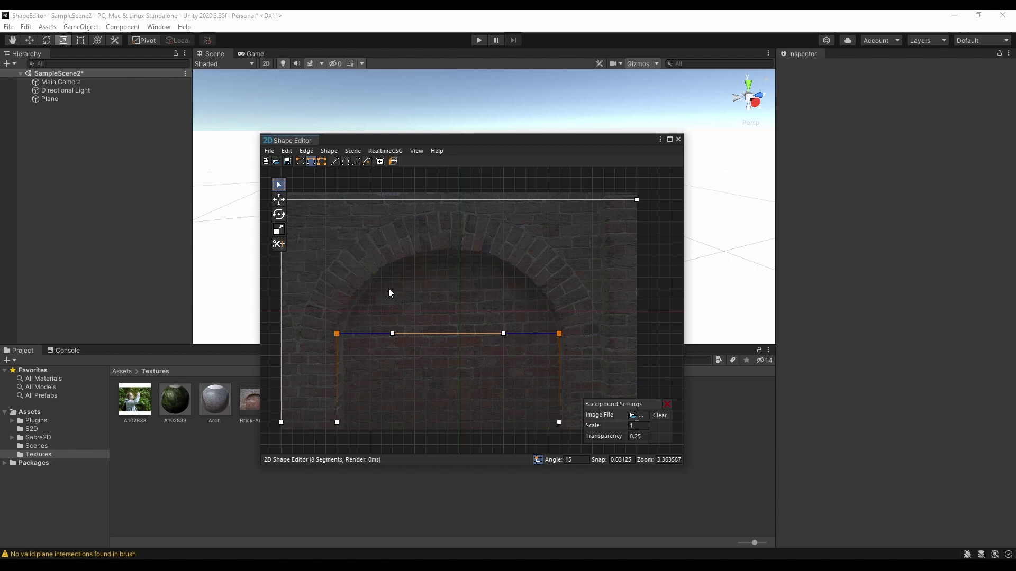
pyautogui.press('w')
pyautogui.moveTo(476, 281); pyautogui.dragTo(483, 171)
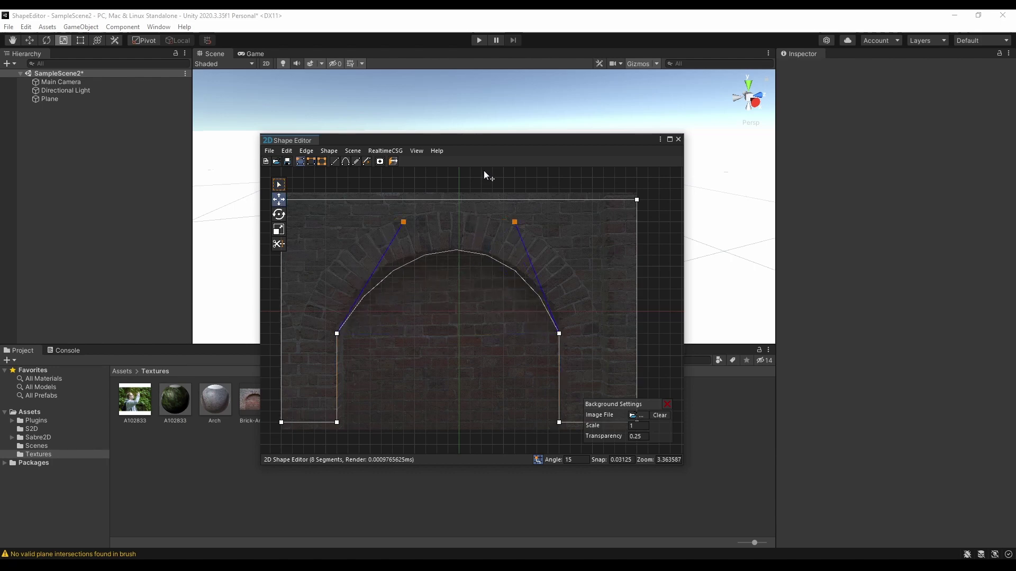
pyautogui.press('q')
pyautogui.moveTo(298, 220); pyautogui.dragTo(626, 378)
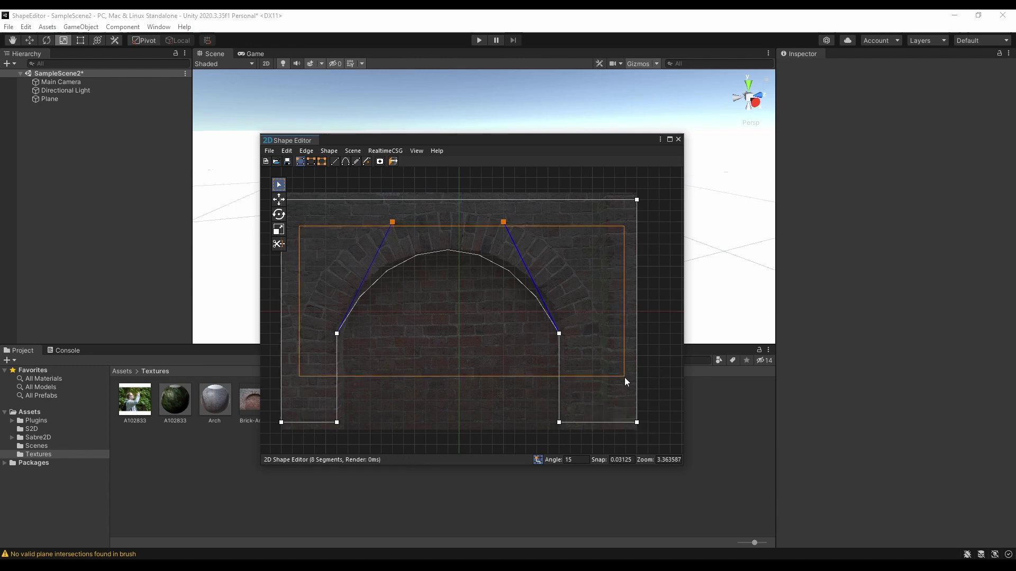
# Show the Bezier Inspector and set the arch curve's detail to 32 segments.
pyautogui.click(415, 150)
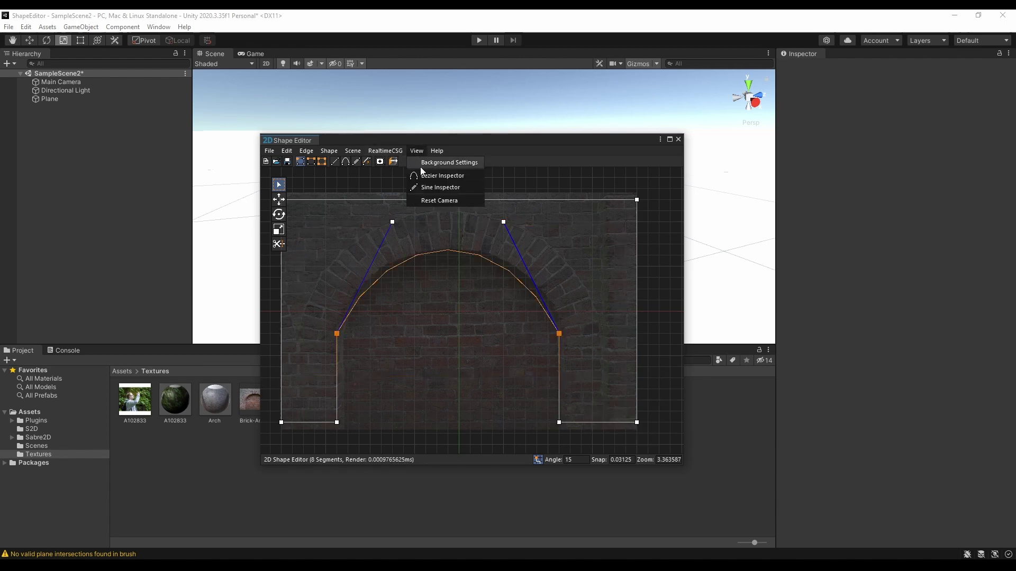
pyautogui.click(435, 175)
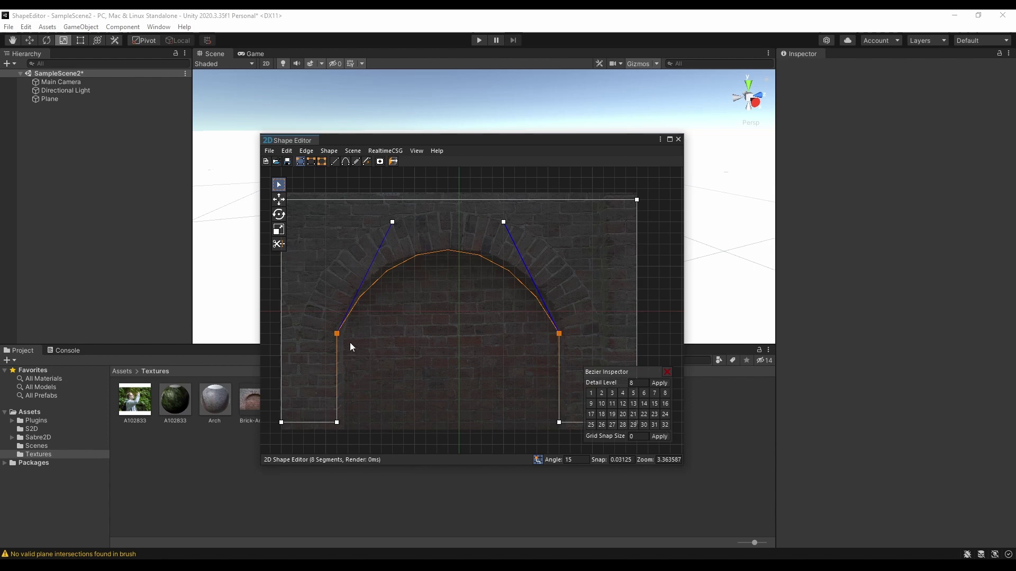
pyautogui.scroll(2, 350, 342)
pyautogui.scroll(2, 352, 316)
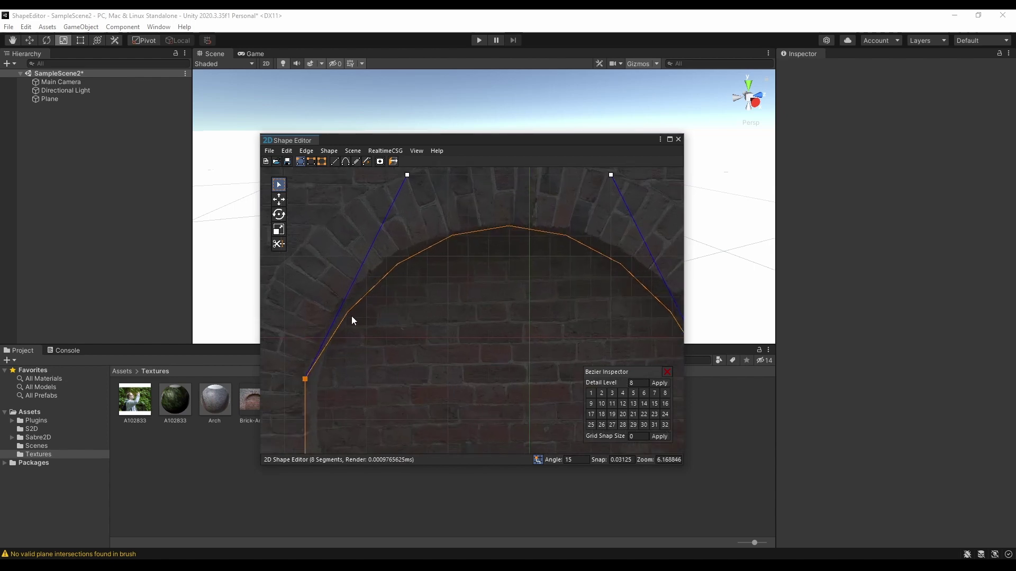
pyautogui.click(601, 393)
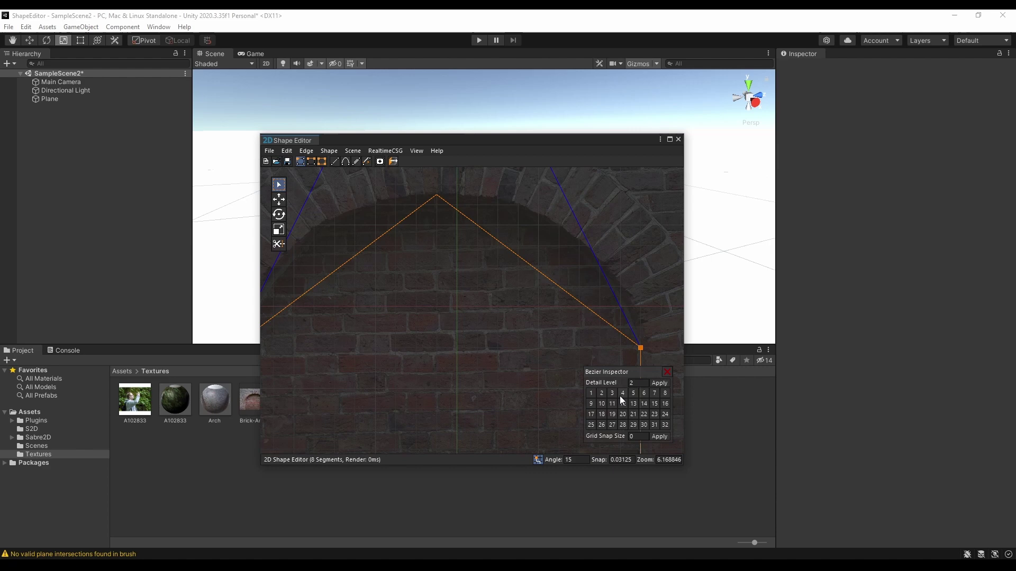
pyautogui.click(622, 394)
pyautogui.click(633, 393)
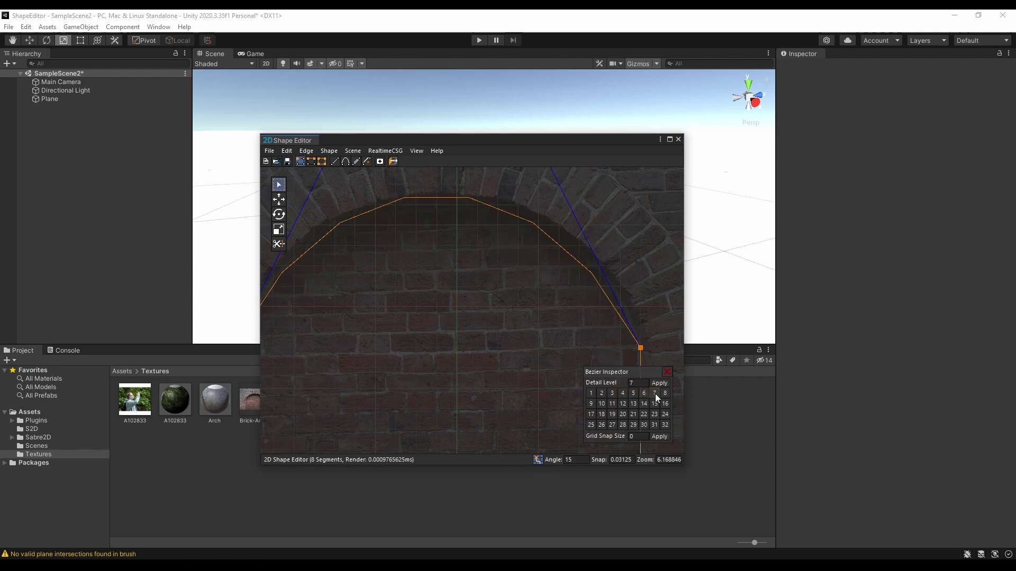
pyautogui.click(664, 425)
# Spread the left and right curve handles outward to widen the arch.
pyautogui.moveTo(556, 304); pyautogui.dragTo(548, 283, button='middle')
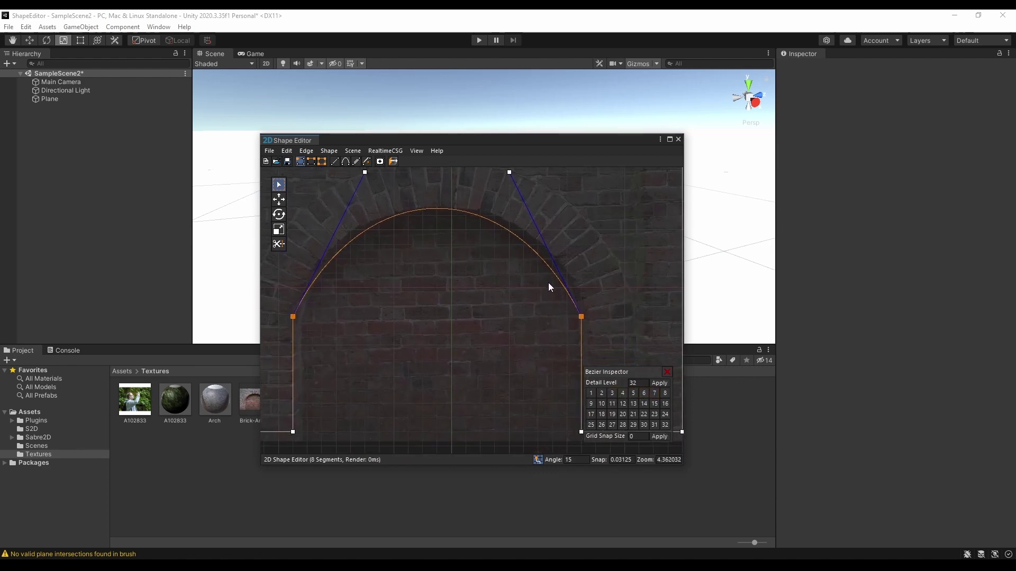
pyautogui.moveTo(510, 173); pyautogui.dragTo(569, 186)
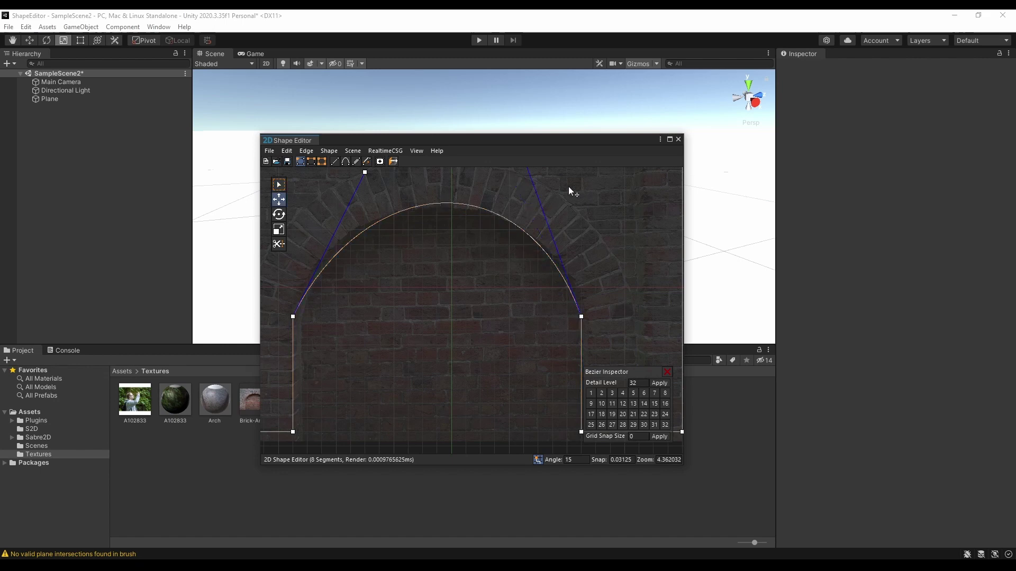
pyautogui.click(365, 174)
pyautogui.moveTo(366, 179); pyautogui.dragTo(346, 181)
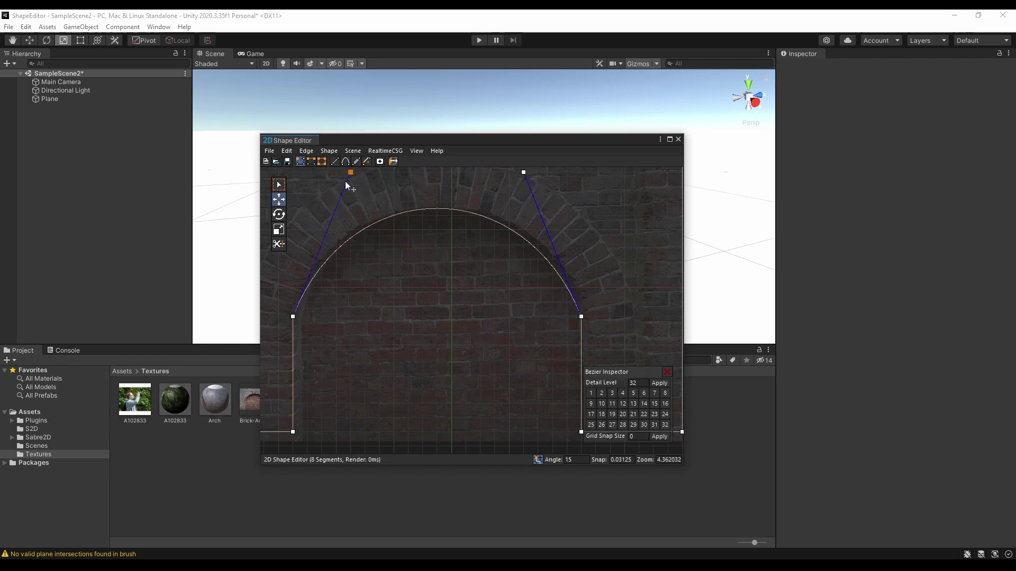
pyautogui.moveTo(529, 178); pyautogui.dragTo(538, 153)
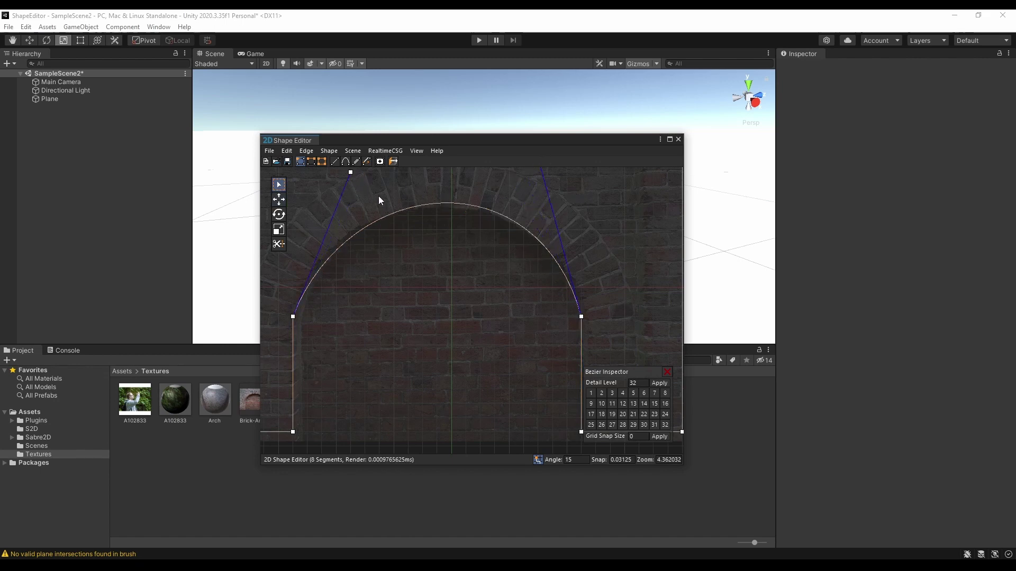
# Fine-tune both curve handles so the arch hugs the brick arch image.
pyautogui.click(354, 177)
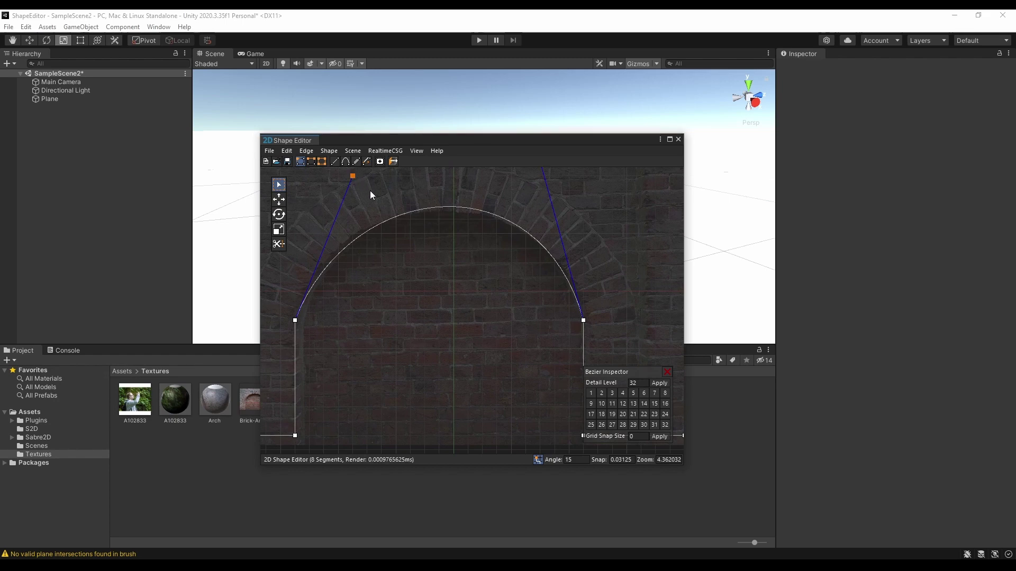
pyautogui.press('w')
pyautogui.moveTo(379, 219); pyautogui.dragTo(372, 212)
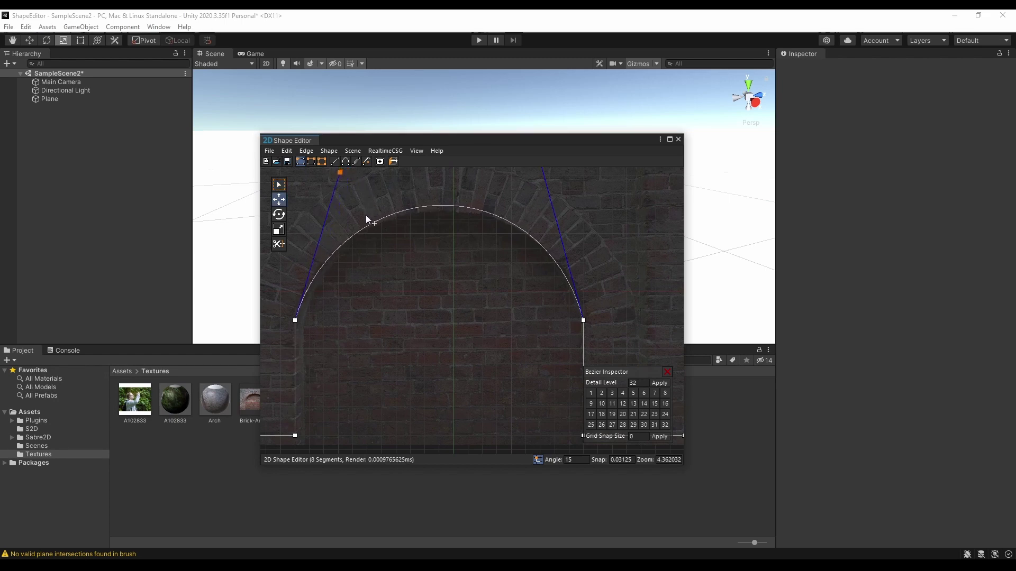
pyautogui.press('q')
pyautogui.click(531, 186)
pyautogui.press('w')
pyautogui.moveTo(531, 182); pyautogui.dragTo(537, 200)
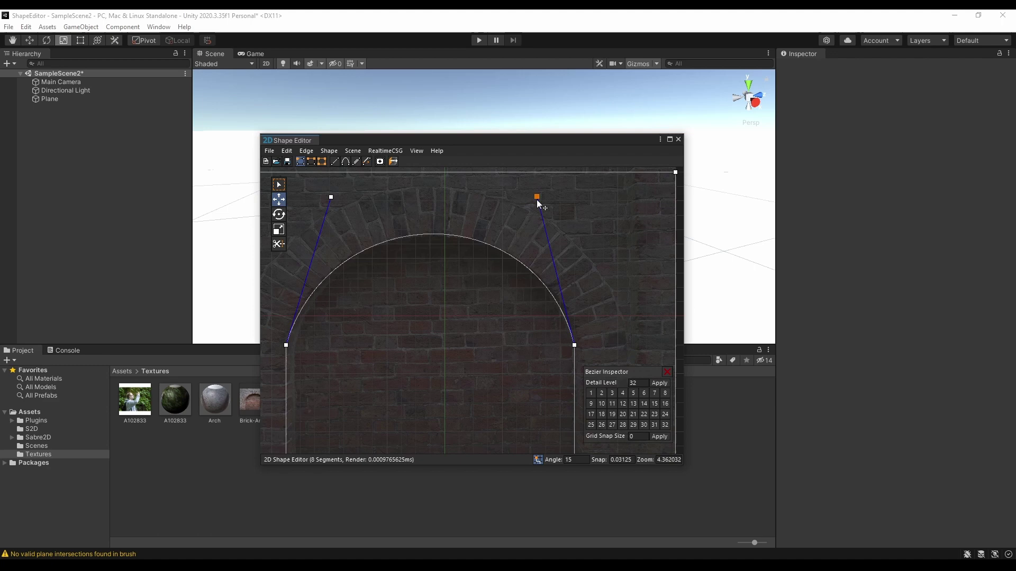
pyautogui.press('q')
# Create an Extruded object from the arch outline and orbit to view it in the scene.
pyautogui.click(353, 149)
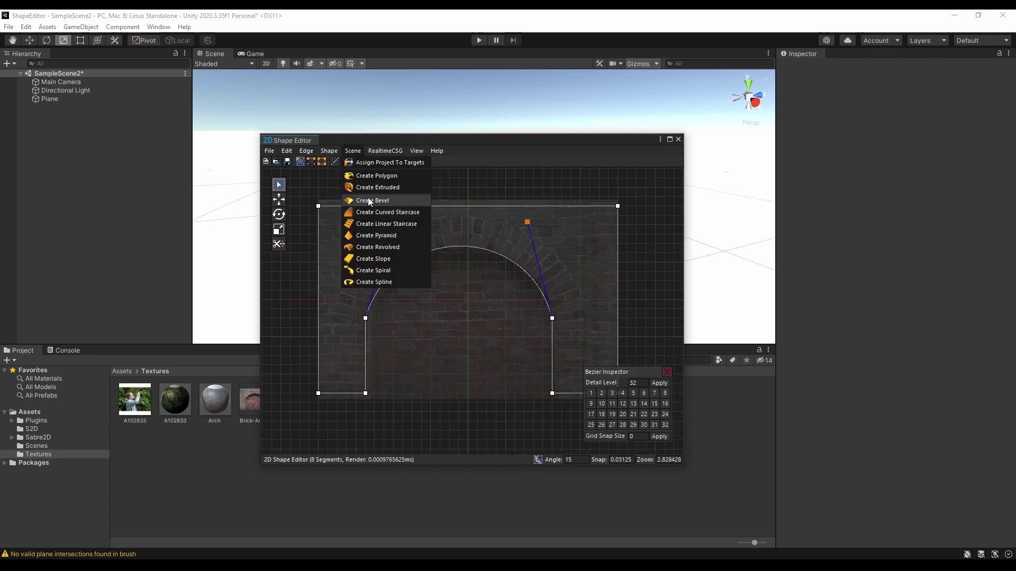
pyautogui.click(340, 155)
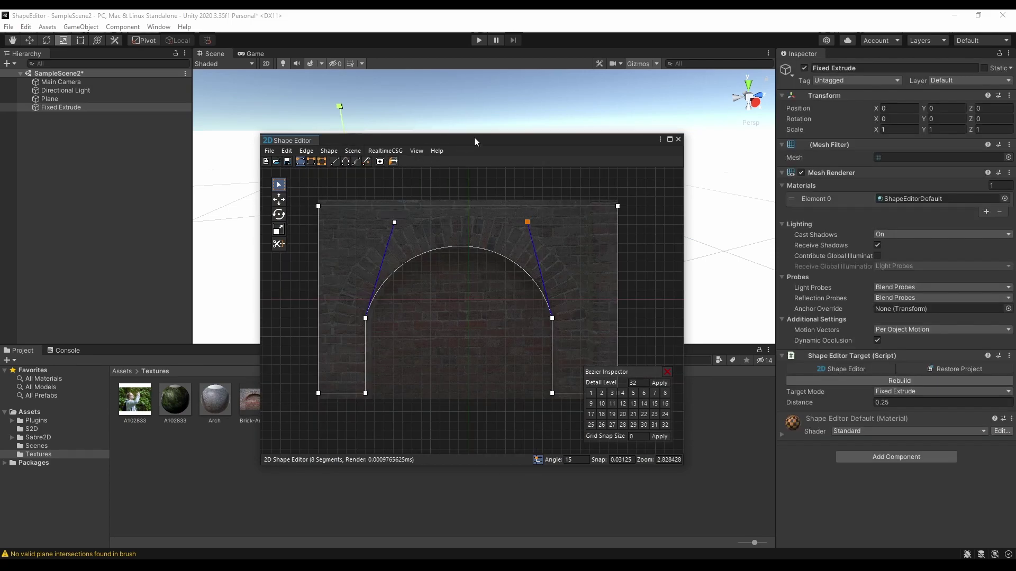
pyautogui.moveTo(473, 139); pyautogui.dragTo(487, 260)
pyautogui.moveTo(501, 190)
pyautogui.keyDown('alt'); pyautogui.mouseDown()
pyautogui.moveTo(515, 153)
pyautogui.moveTo(669, 154)
pyautogui.mouseUp(); pyautogui.keyUp('alt')
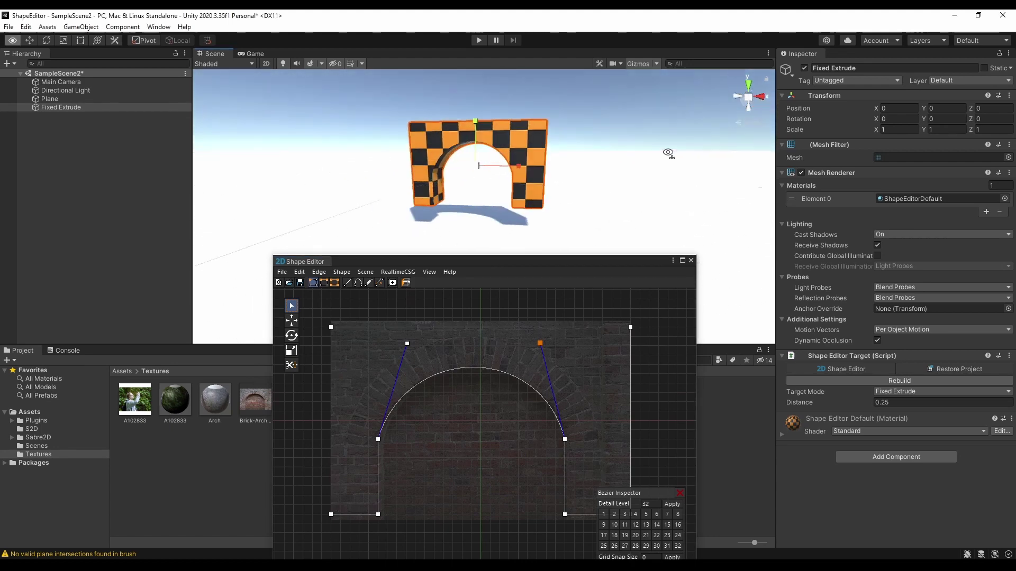
pyautogui.scroll(3, 669, 154)
pyautogui.scroll(-2, 687, 142)
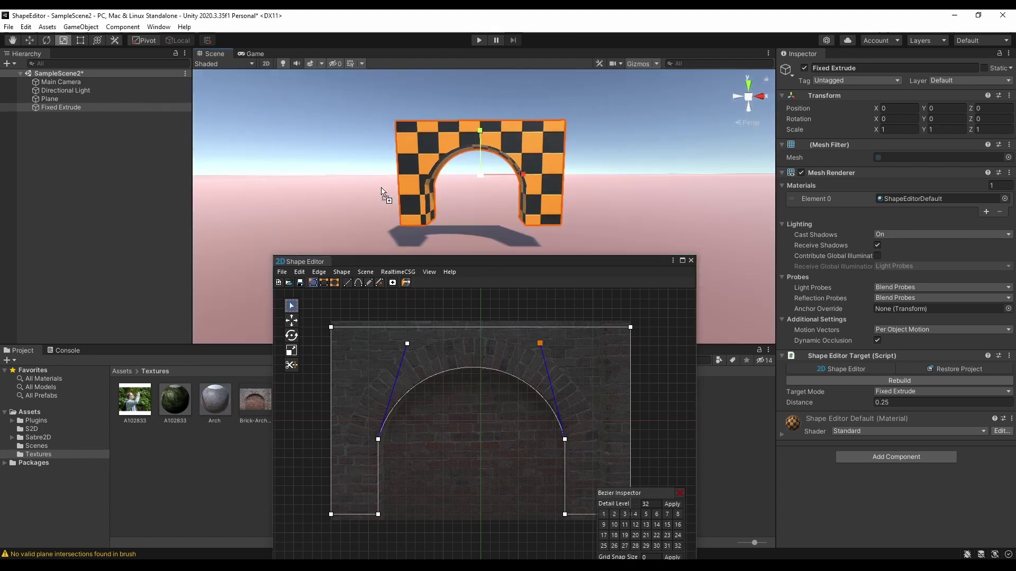
# Apply the Arch brick material to the extruded arch.
pyautogui.moveTo(215, 397); pyautogui.dragTo(435, 157)
pyautogui.scroll(3, 526, 199)
pyautogui.scroll(-2, 531, 192)
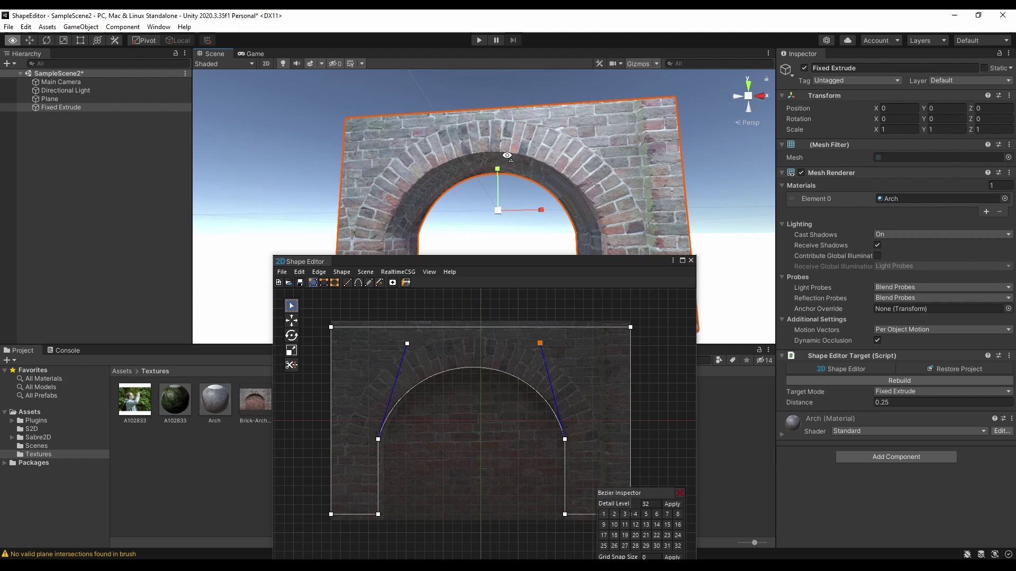
pyautogui.scroll(-3, 555, 199)
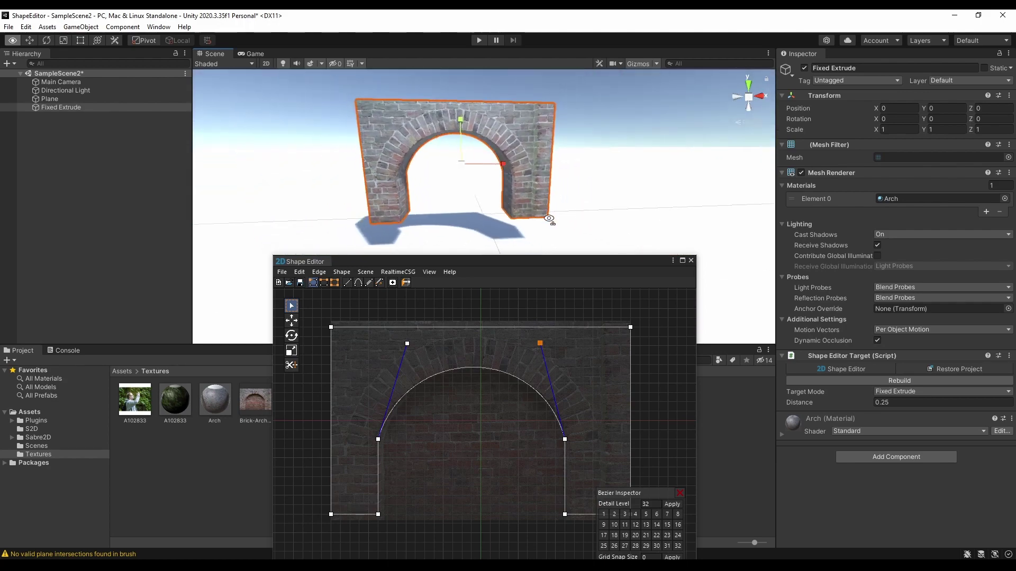
pyautogui.click(623, 135)
pyautogui.click(340, 186)
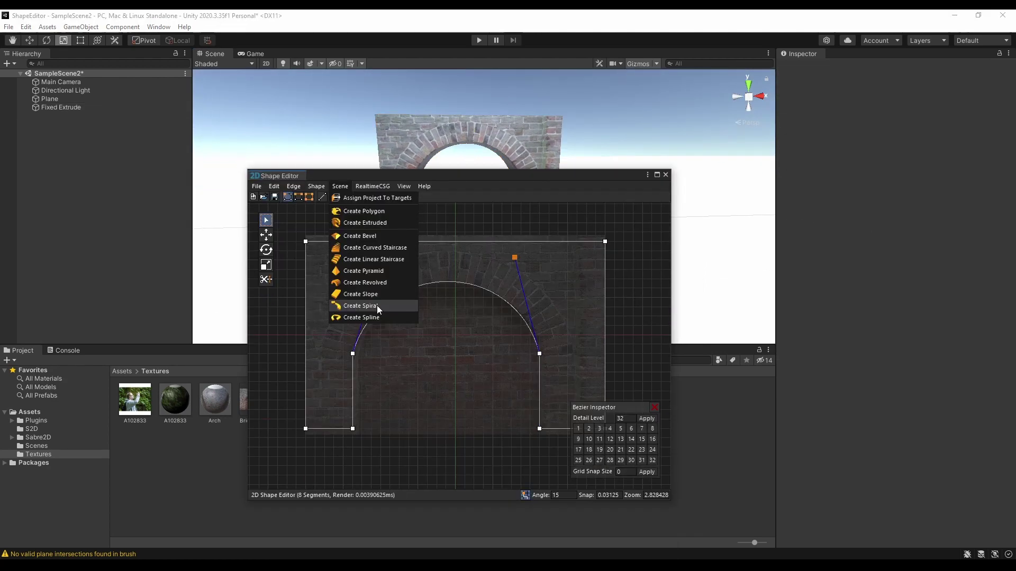
# Create a Spiral object from the arch outline, shift it along X and apply the Arch material.
pyautogui.click(378, 305)
pyautogui.moveTo(519, 181); pyautogui.dragTo(515, 268)
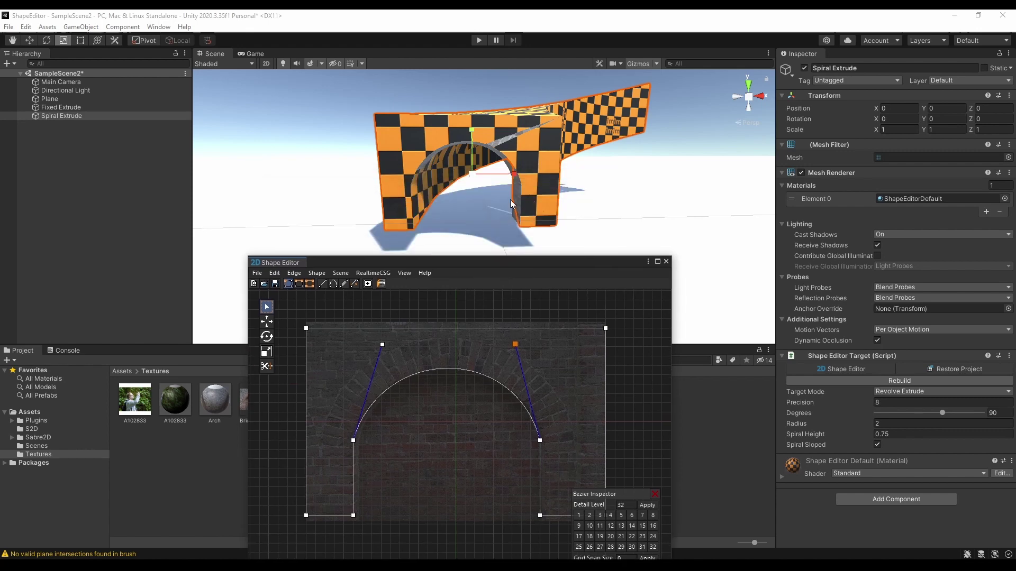
pyautogui.press('w')
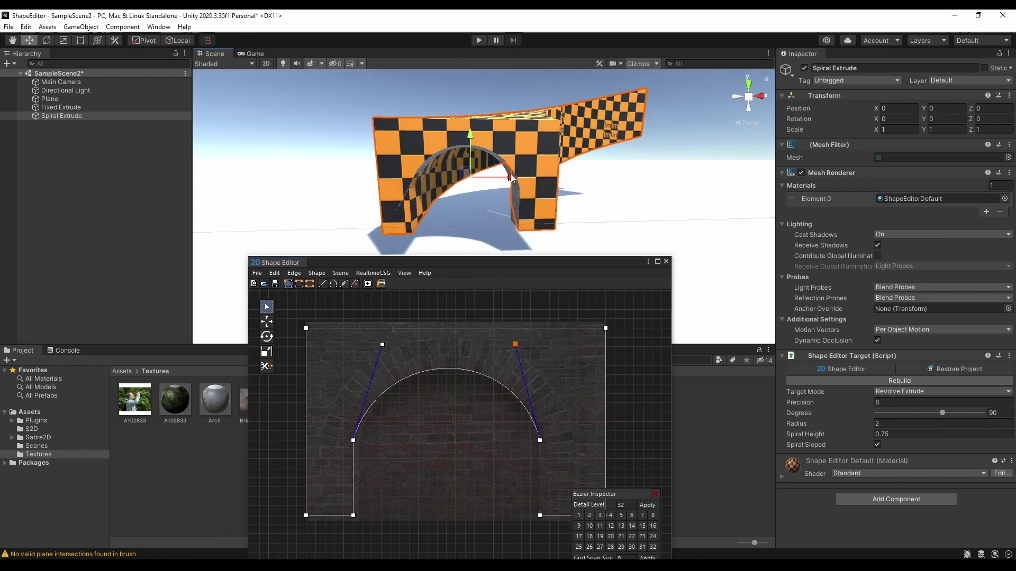
pyautogui.moveTo(511, 174); pyautogui.dragTo(711, 170)
pyautogui.press('f')
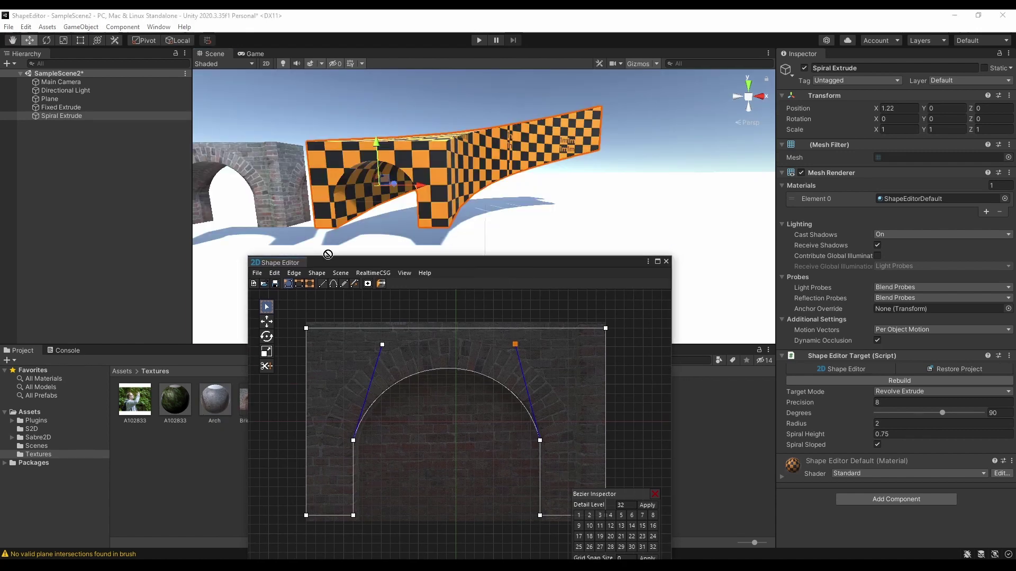
pyautogui.moveTo(215, 401)
pyautogui.mouseDown()
pyautogui.moveTo(470, 141)
pyautogui.moveTo(192, 76)
pyautogui.mouseUp()
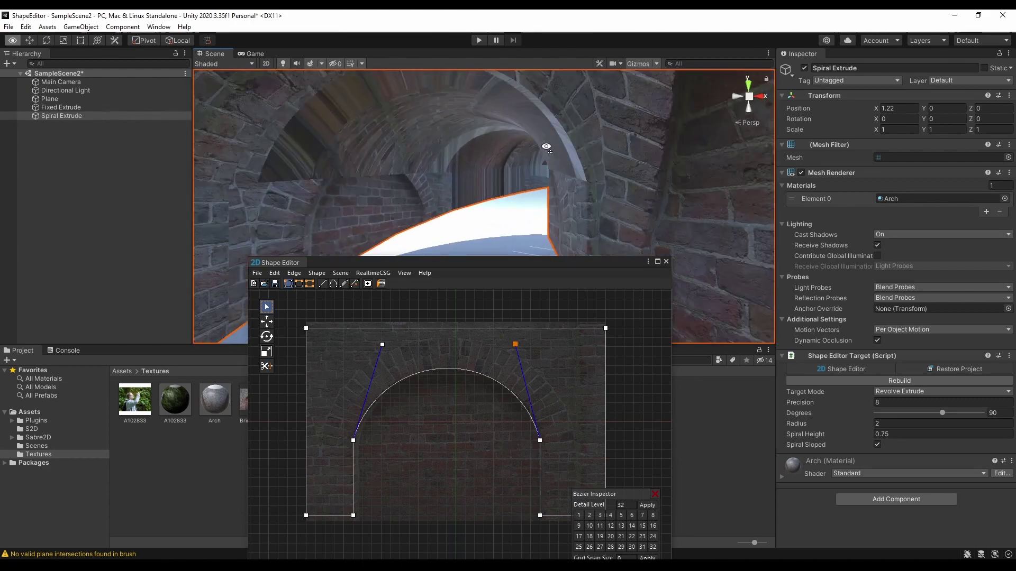
pyautogui.keyDown('alt'); pyautogui.moveTo(192, 76); pyautogui.dragTo(181, 150); pyautogui.keyUp('alt')
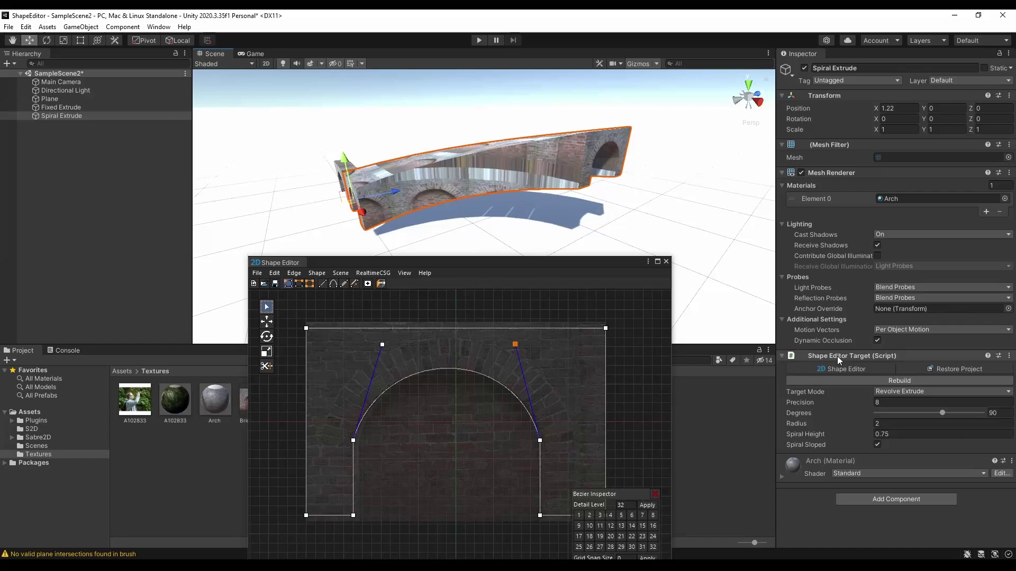
# Lengthen the spiral's sweep, set Precision to 31 and Spiral Height to 4.25.
pyautogui.moveTo(942, 413); pyautogui.dragTo(982, 413)
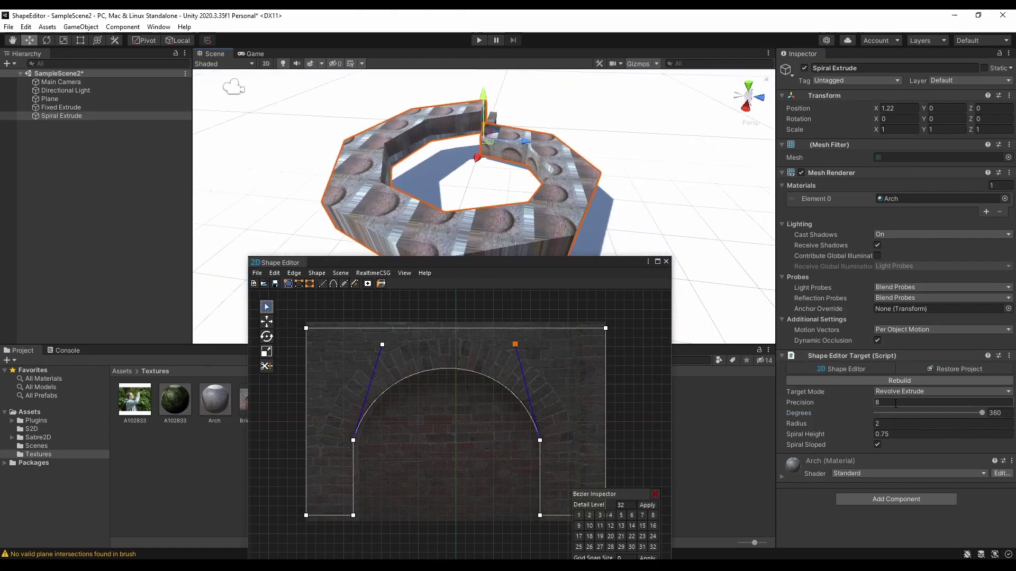
pyautogui.moveTo(861, 403); pyautogui.dragTo(893, 407)
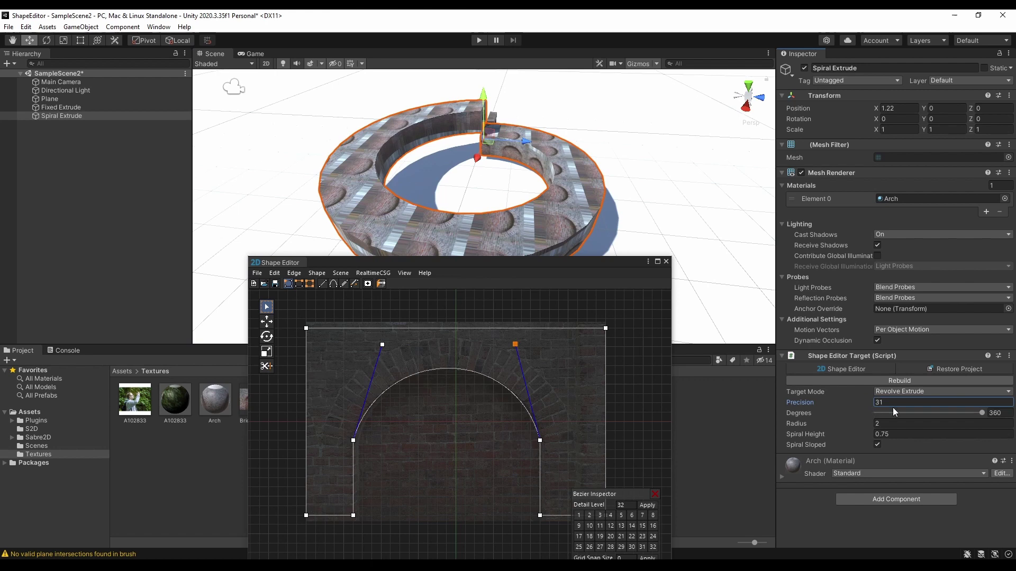
pyautogui.moveTo(803, 436); pyautogui.dragTo(862, 429)
pyautogui.keyDown('alt'); pyautogui.moveTo(477, 158); pyautogui.dragTo(416, 125); pyautogui.keyUp('alt')
# Duplicate the spiral and move the copy up about 4.22 to stack it on the original.
pyautogui.press('f')
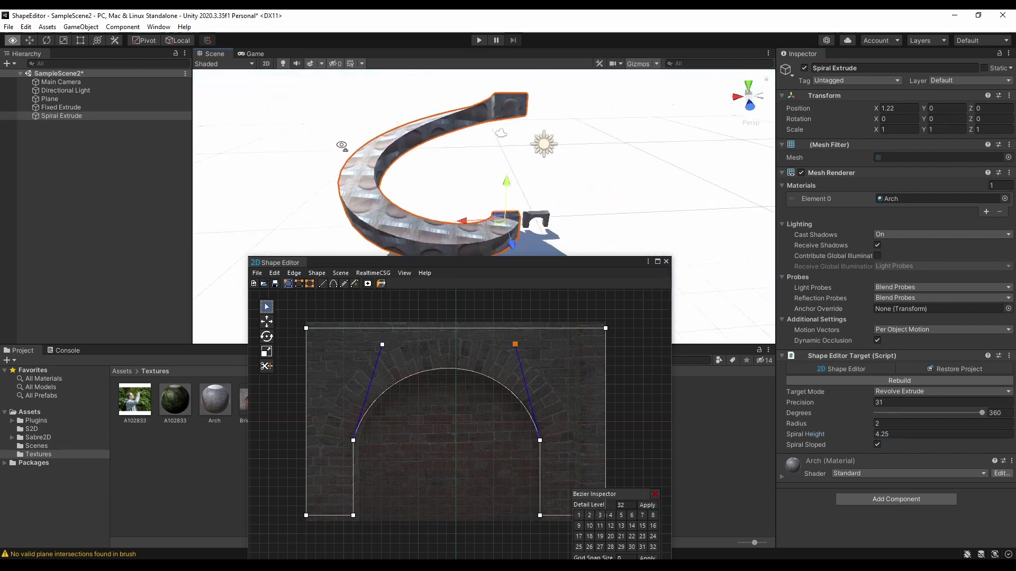
pyautogui.hotkey('ctrl', 'd')
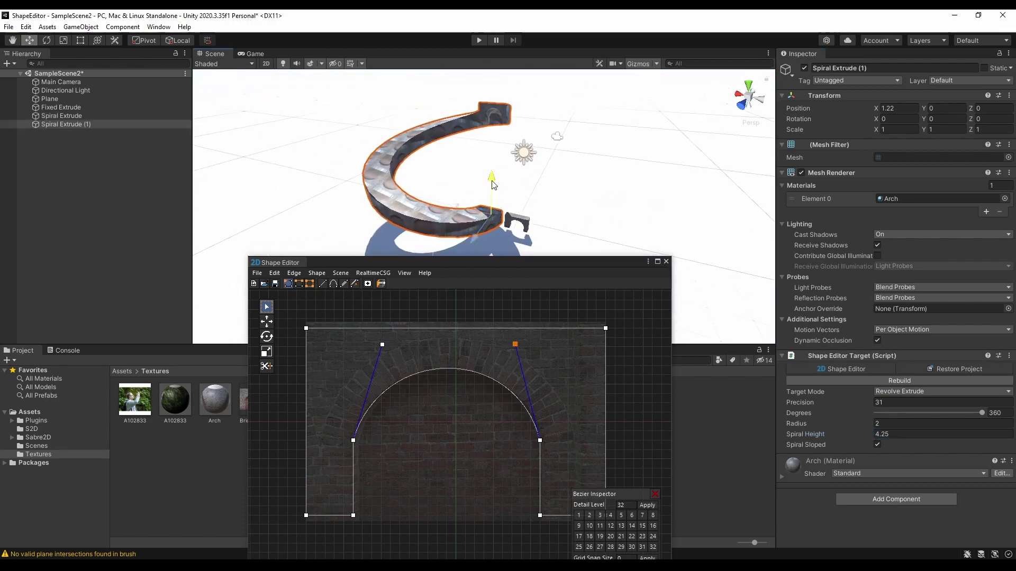
pyautogui.moveTo(492, 185)
pyautogui.mouseDown()
pyautogui.moveTo(488, 74)
pyautogui.moveTo(492, 112)
pyautogui.moveTo(334, 75)
pyautogui.mouseUp()
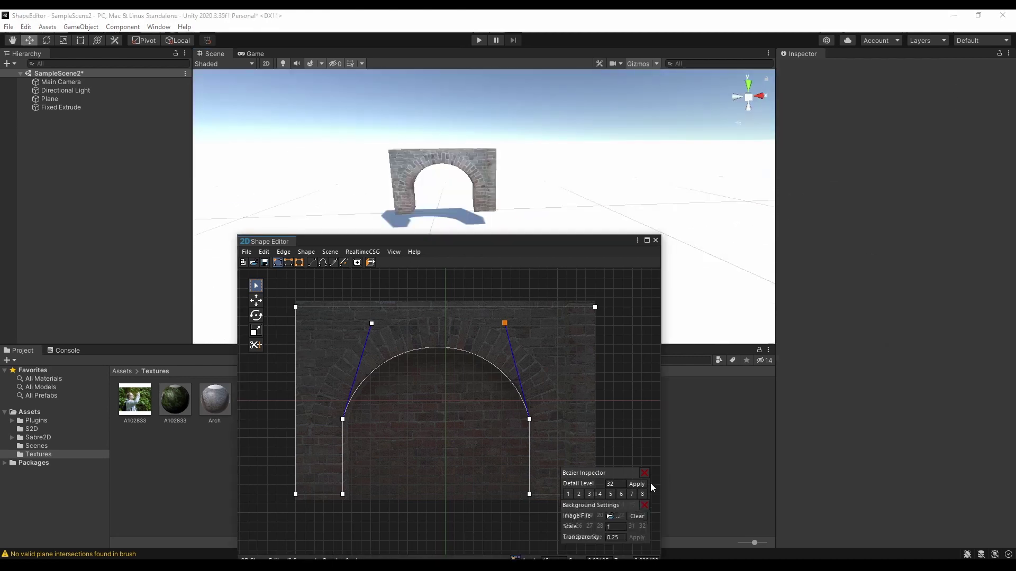
# Close the Bezier Inspector, clear the background image, reset to a plain square and reset the canvas view.
pyautogui.click(645, 472)
pyautogui.click(637, 517)
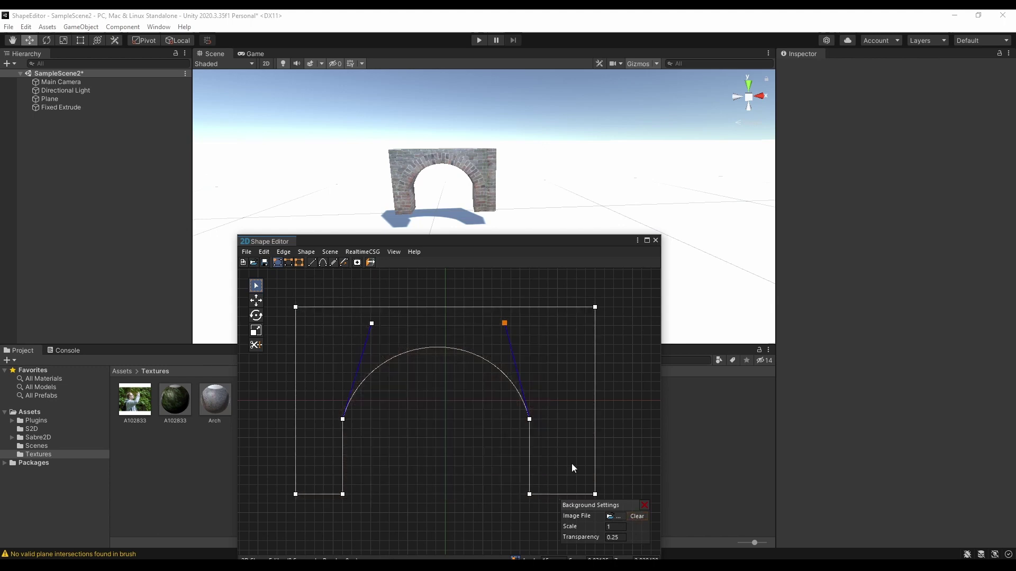
pyautogui.click(244, 262)
pyautogui.write('0.125')
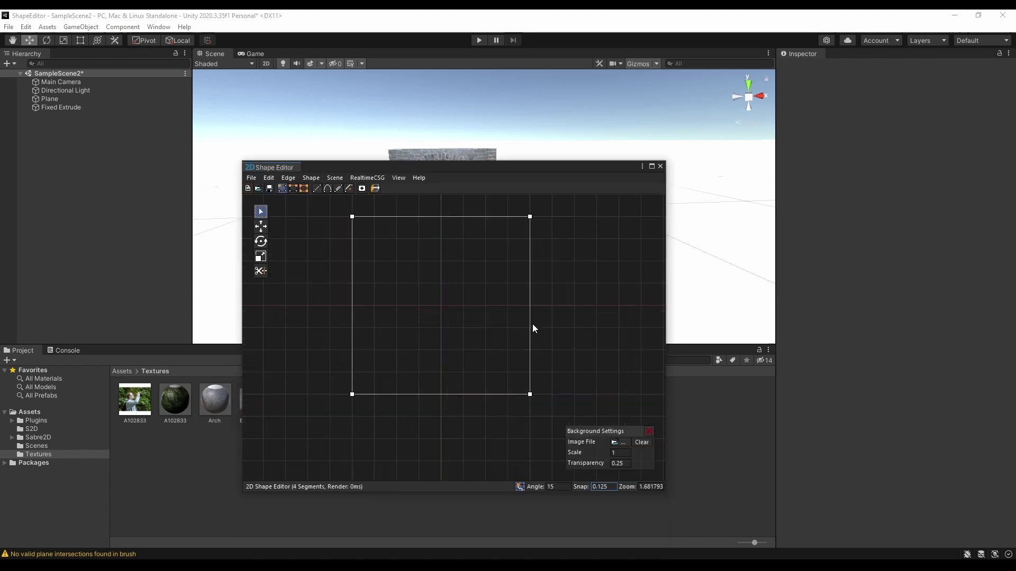
pyautogui.moveTo(532, 329); pyautogui.dragTo(532, 401, button='middle')
pyautogui.press('h')
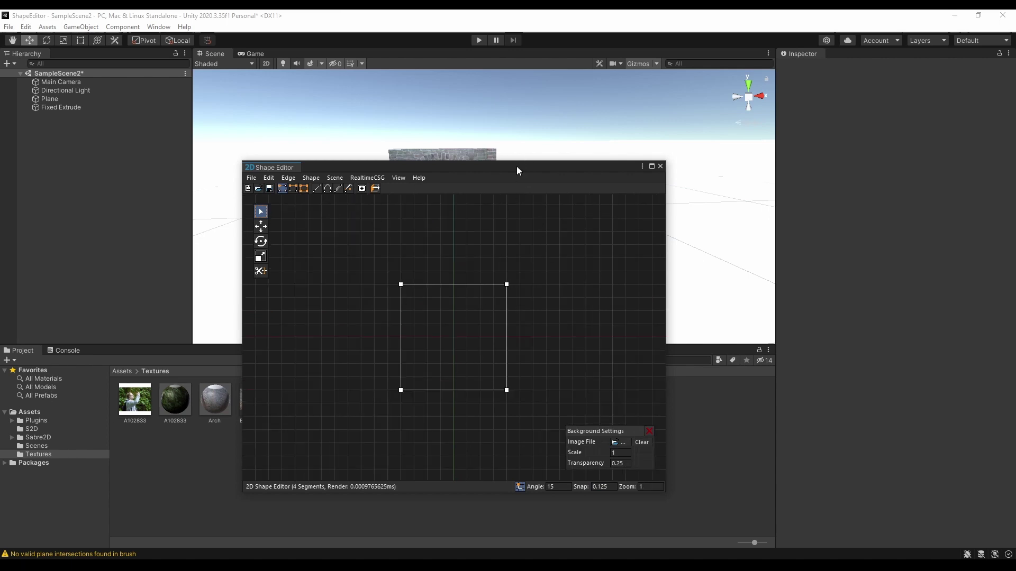
# Convert the square's top edge to a sine wave and raise its amplitude by dragging the handle.
pyautogui.moveTo(517, 166); pyautogui.dragTo(527, 248)
pyautogui.moveTo(376, 345); pyautogui.dragTo(492, 379)
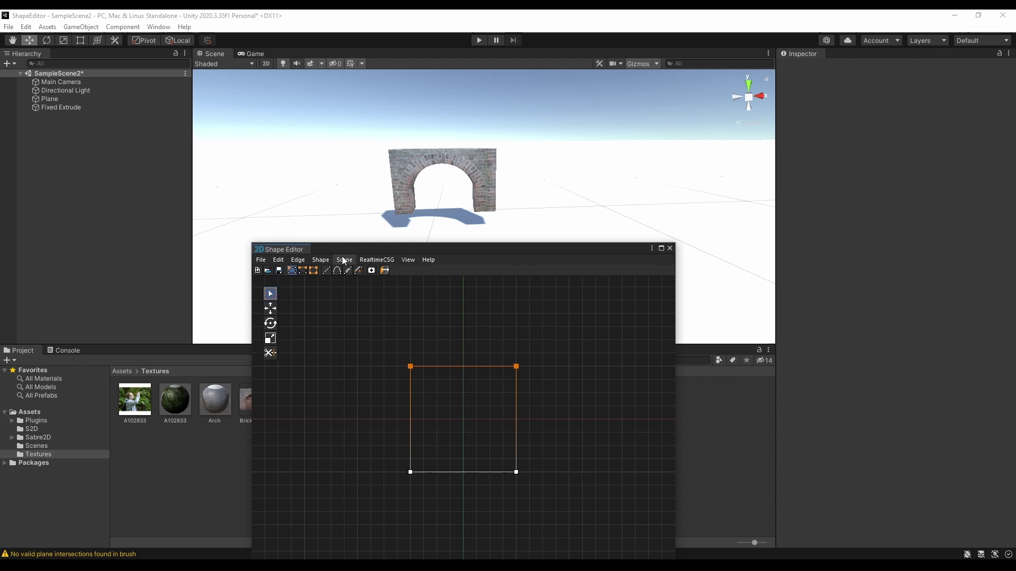
pyautogui.click(292, 264)
pyautogui.click(330, 296)
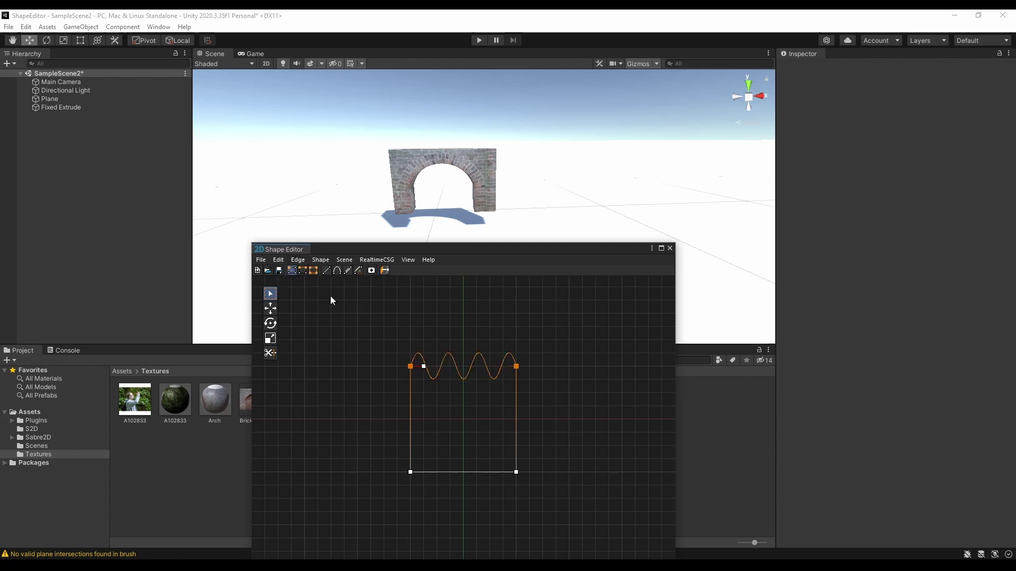
pyautogui.scroll(3, 464, 371)
pyautogui.click(403, 360)
pyautogui.press('w')
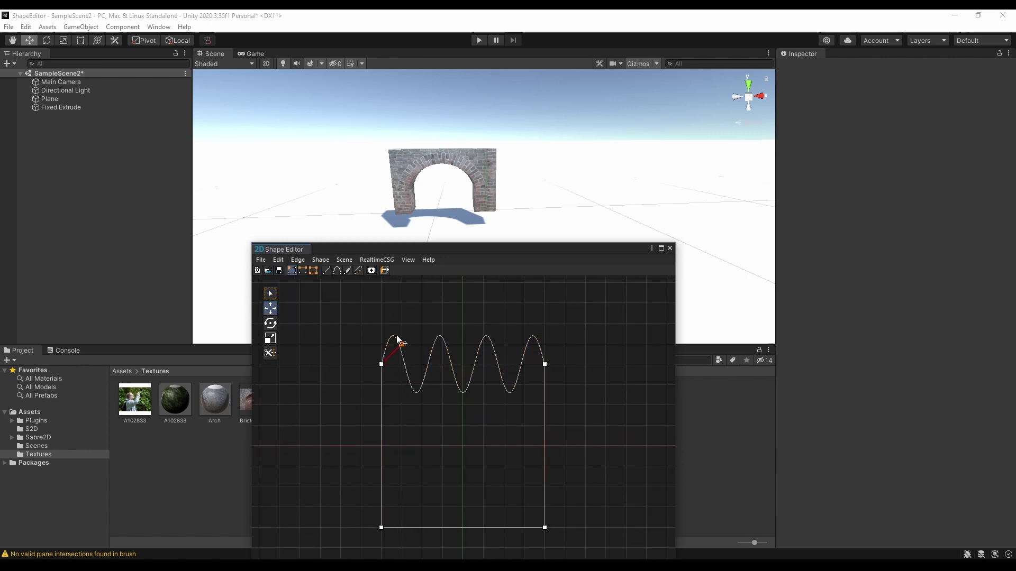
pyautogui.moveTo(398, 339); pyautogui.dragTo(409, 360)
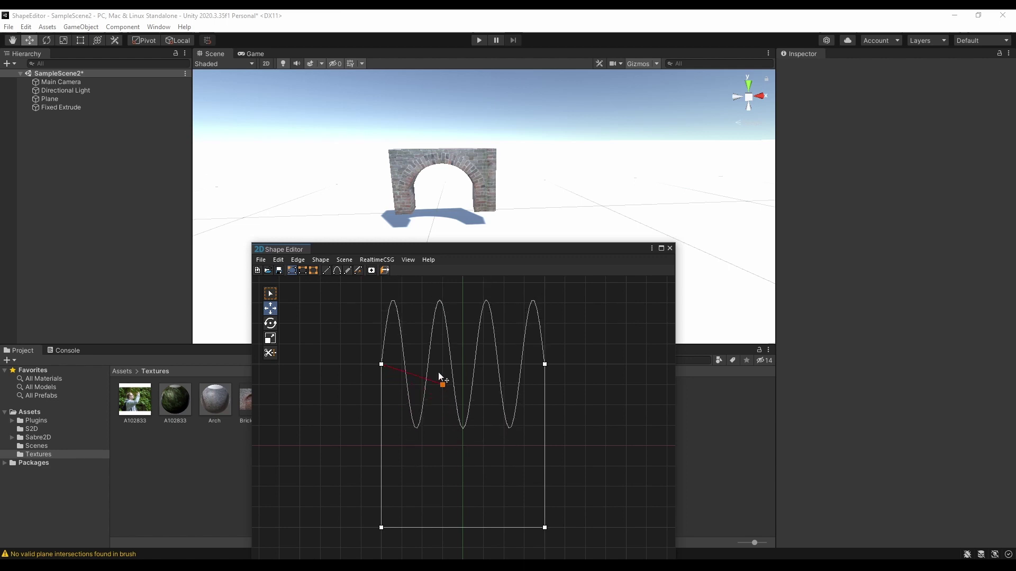
pyautogui.press('q')
# In the Sine Inspector, try detail levels 80 and 16, then settle on 128.
pyautogui.click(386, 271)
pyautogui.click(423, 296)
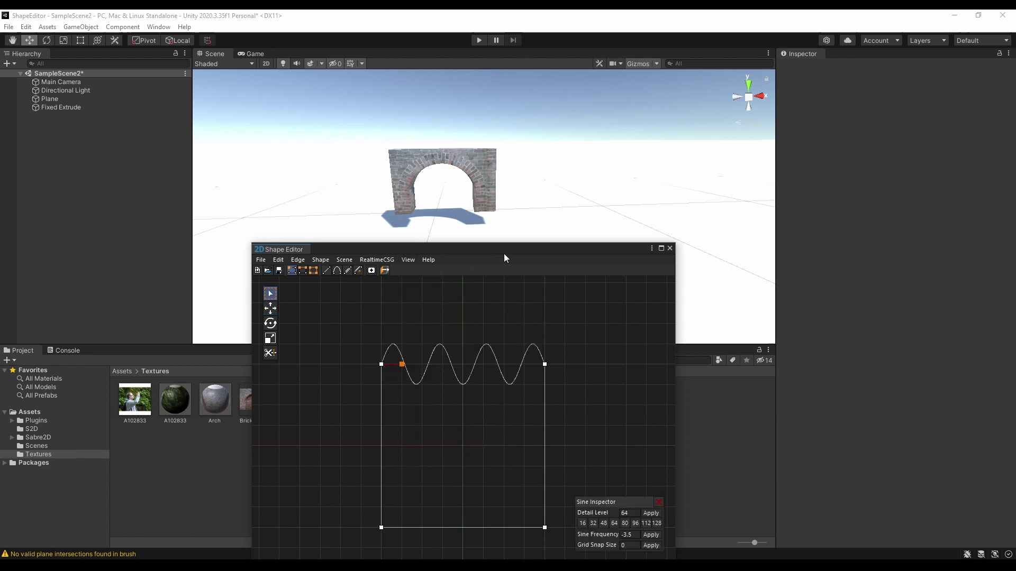
pyautogui.moveTo(503, 252); pyautogui.dragTo(503, 200)
pyautogui.click(622, 471)
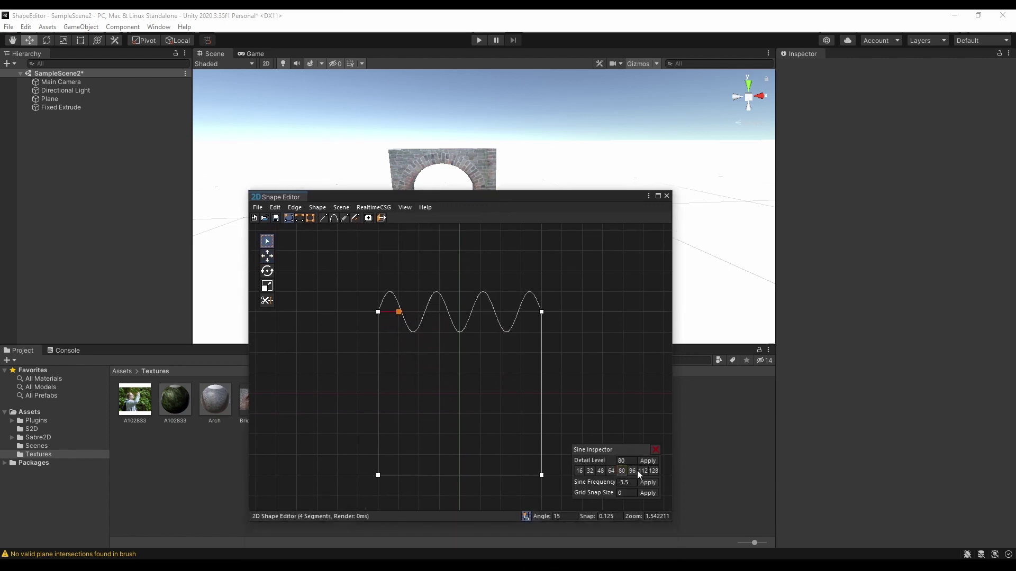
pyautogui.moveTo(337, 277); pyautogui.dragTo(587, 342)
pyautogui.click(579, 470)
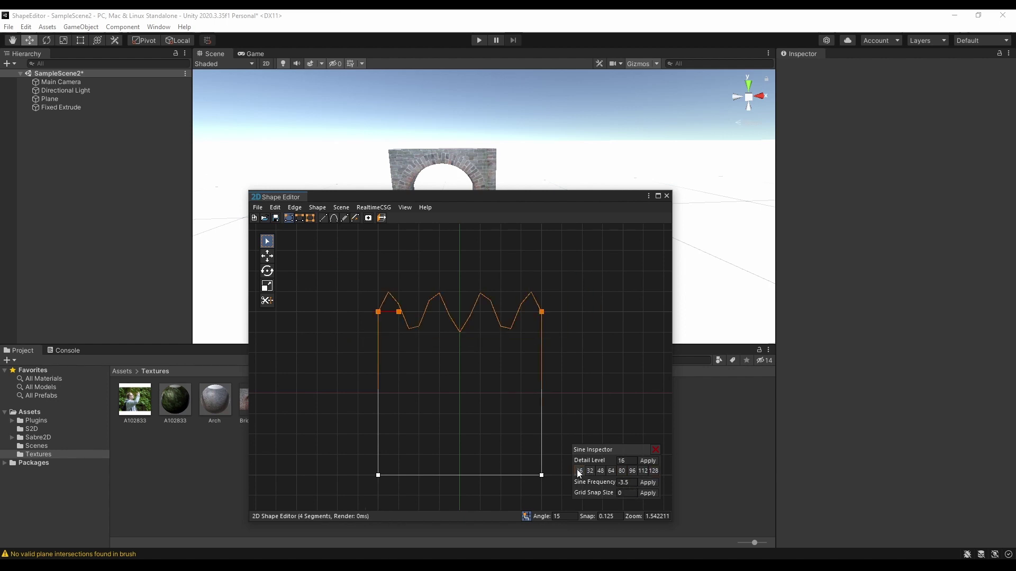
pyautogui.scroll(3, 438, 314)
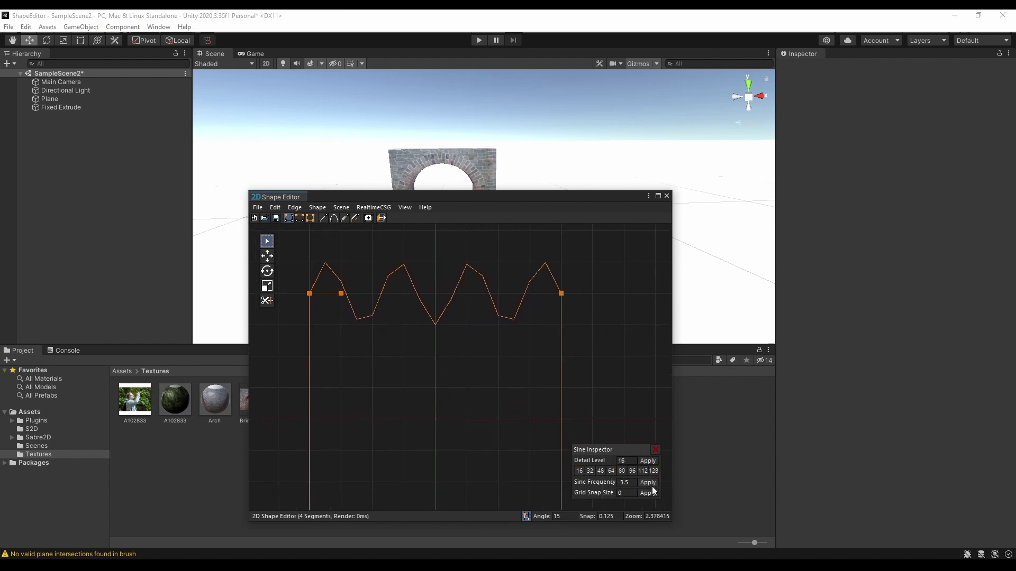
pyautogui.click(657, 472)
pyautogui.scroll(3, 374, 292)
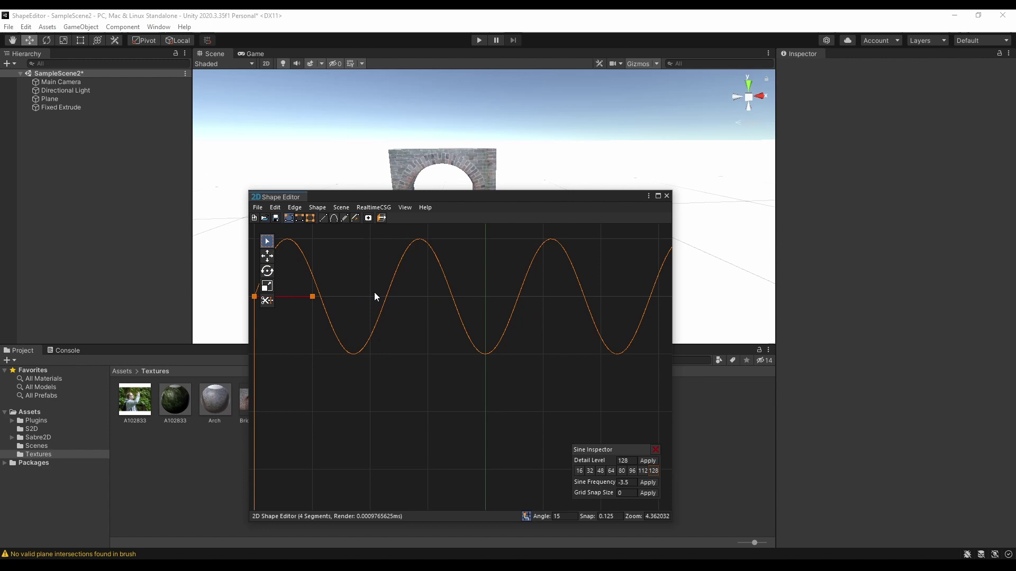
pyautogui.scroll(-3, 438, 293)
# Try sine frequencies 3.5 and -3, then apply -3.5 and orbit to view the result.
pyautogui.click(623, 482)
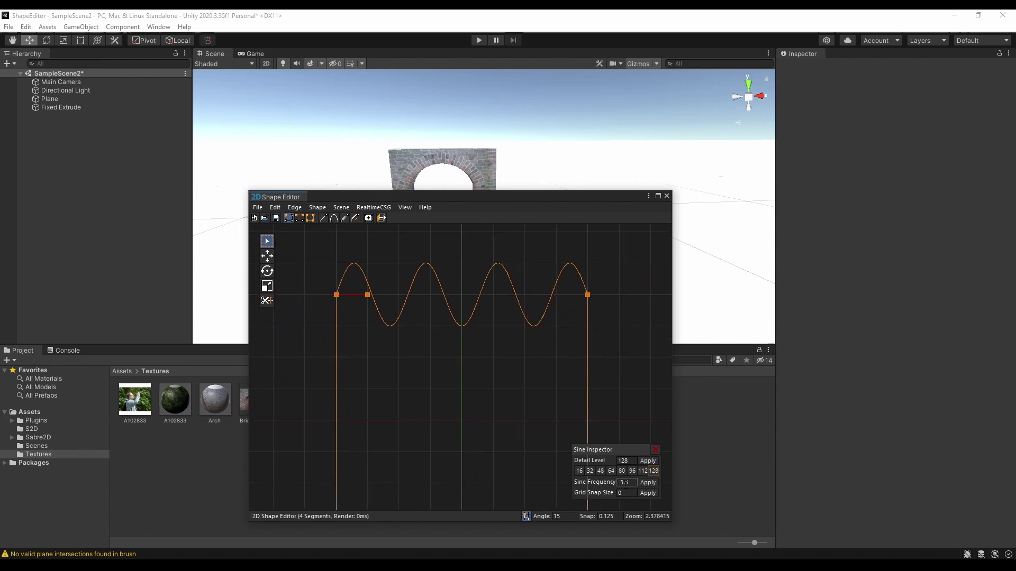
pyautogui.press('BackSpace')
pyautogui.click(645, 483)
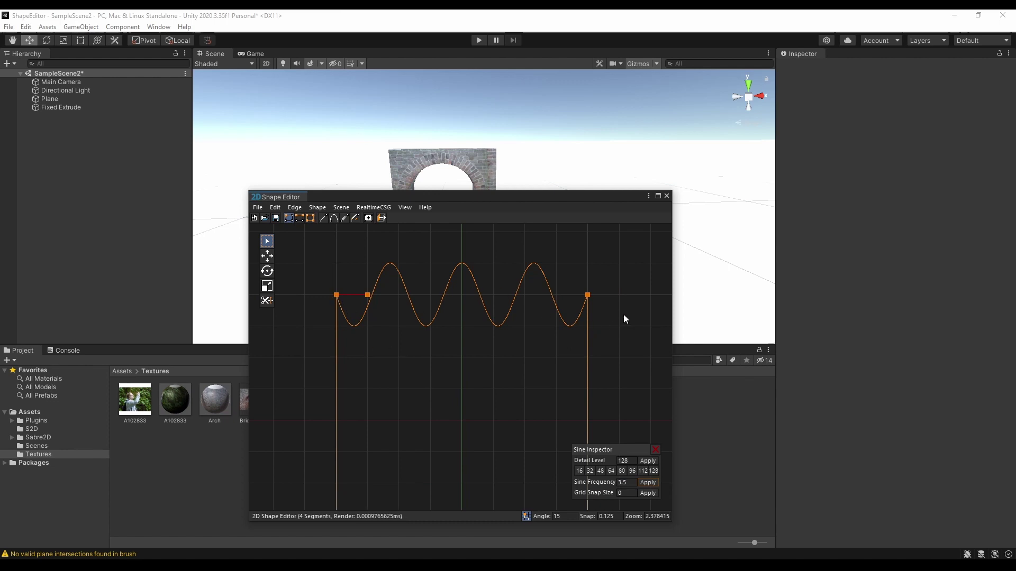
pyautogui.click(624, 483)
pyautogui.write('-3')
pyautogui.click(649, 482)
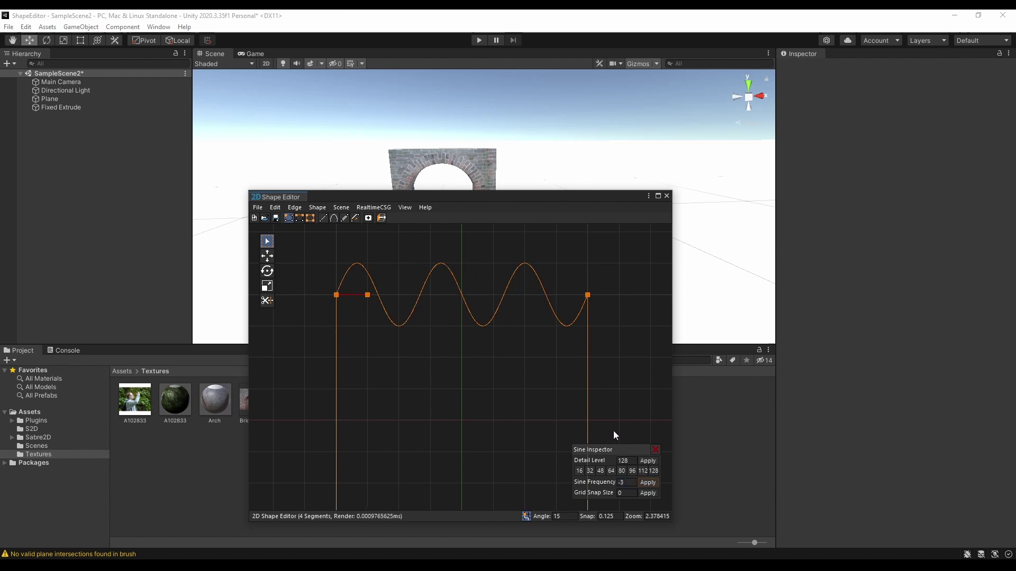
pyautogui.click(624, 483)
pyautogui.write('.5')
pyautogui.click(649, 482)
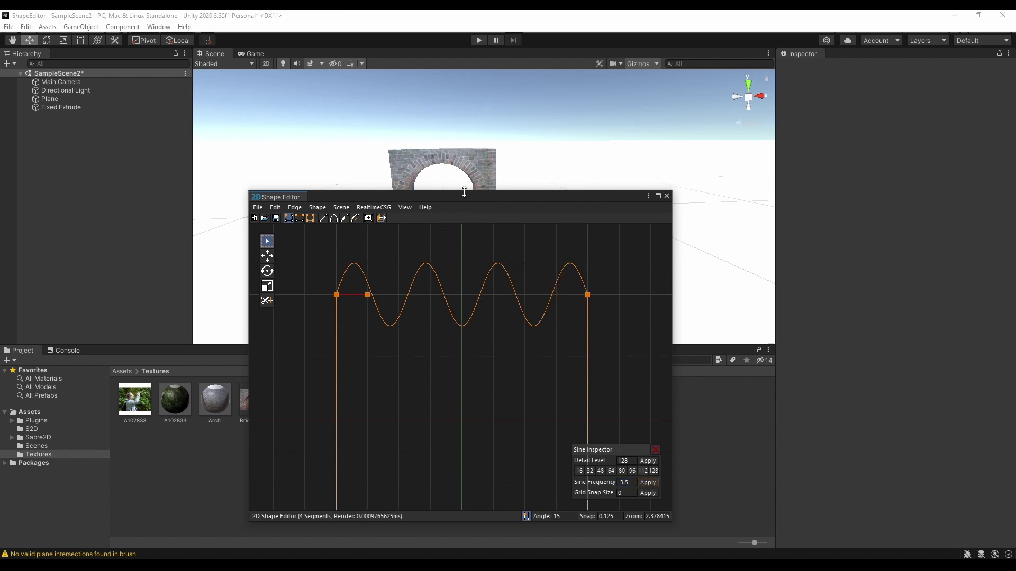
pyautogui.moveTo(464, 191); pyautogui.dragTo(450, 216)
pyautogui.moveTo(442, 182)
pyautogui.keyDown('alt'); pyautogui.mouseDown()
pyautogui.moveTo(560, 135)
pyautogui.moveTo(528, 146)
pyautogui.mouseUp(); pyautogui.keyUp('alt')
pyautogui.scroll(-5, 528, 146)
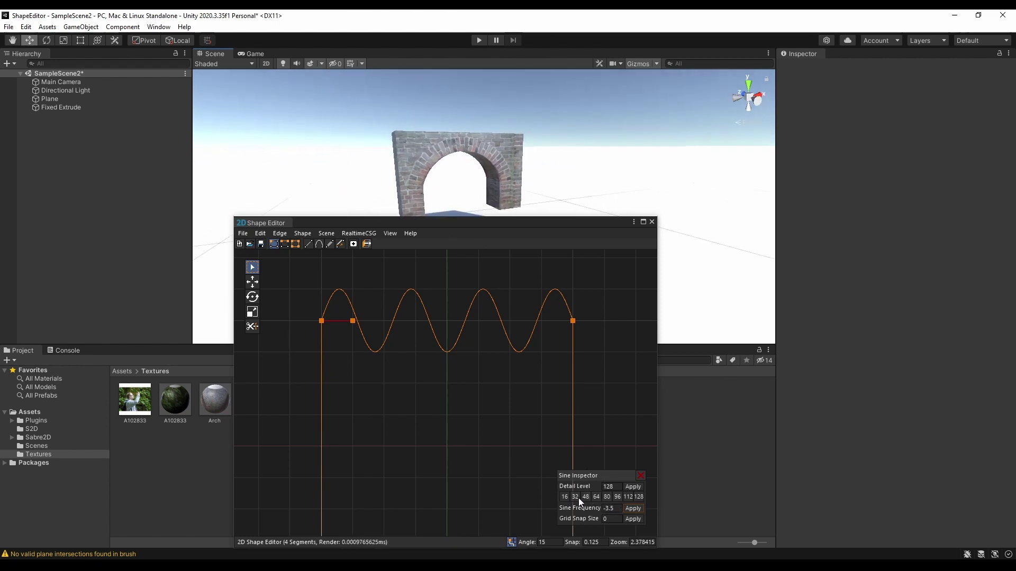
# Snap the sine wave into a square-wave notched outline and set detail level 48.
pyautogui.click(612, 518)
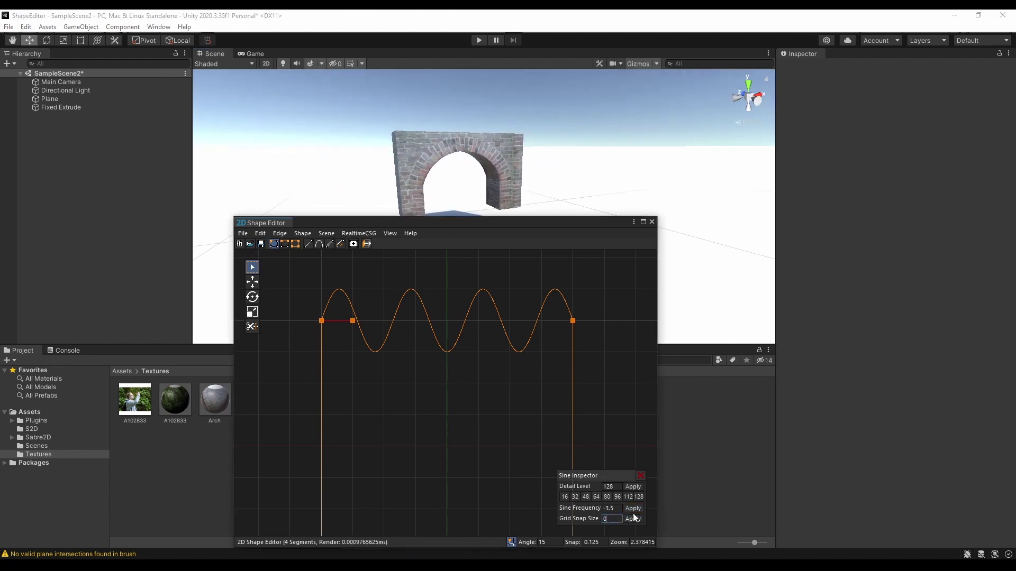
pyautogui.write('.125')
pyautogui.click(637, 519)
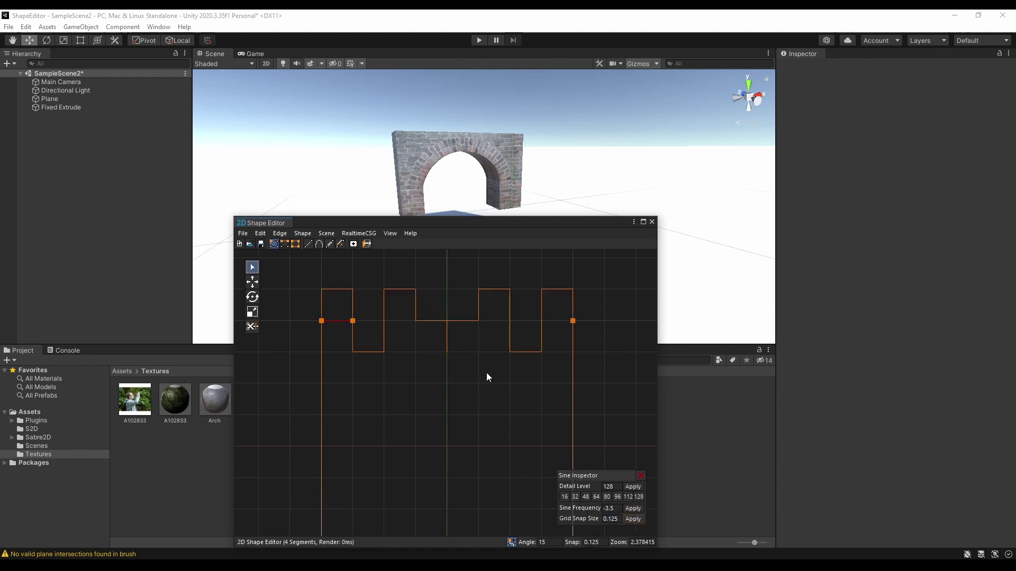
pyautogui.scroll(2, 477, 357)
pyautogui.click(353, 309)
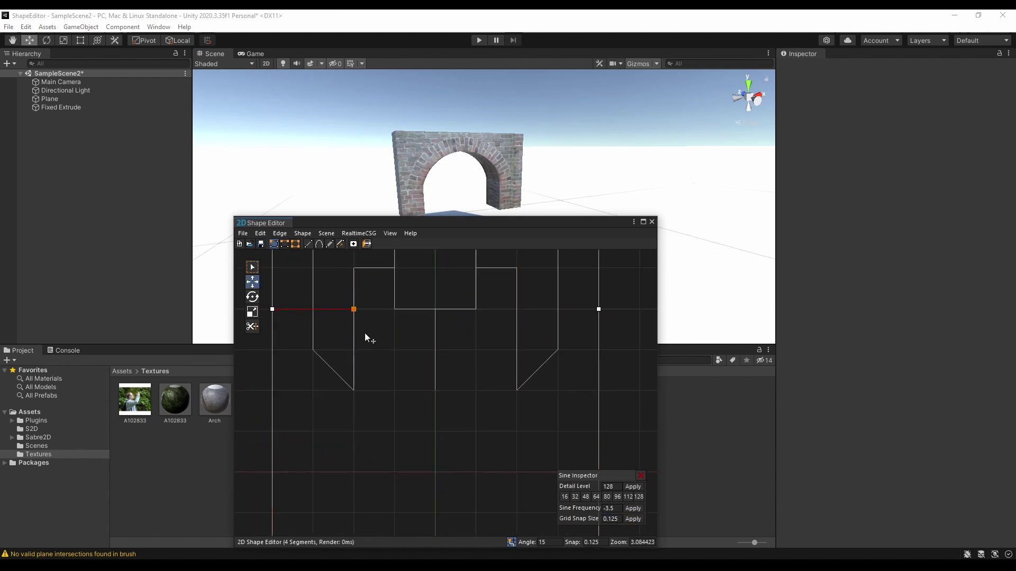
pyautogui.hotkey('ctrl', 'z')
pyautogui.hotkey('ctrl', 'z')
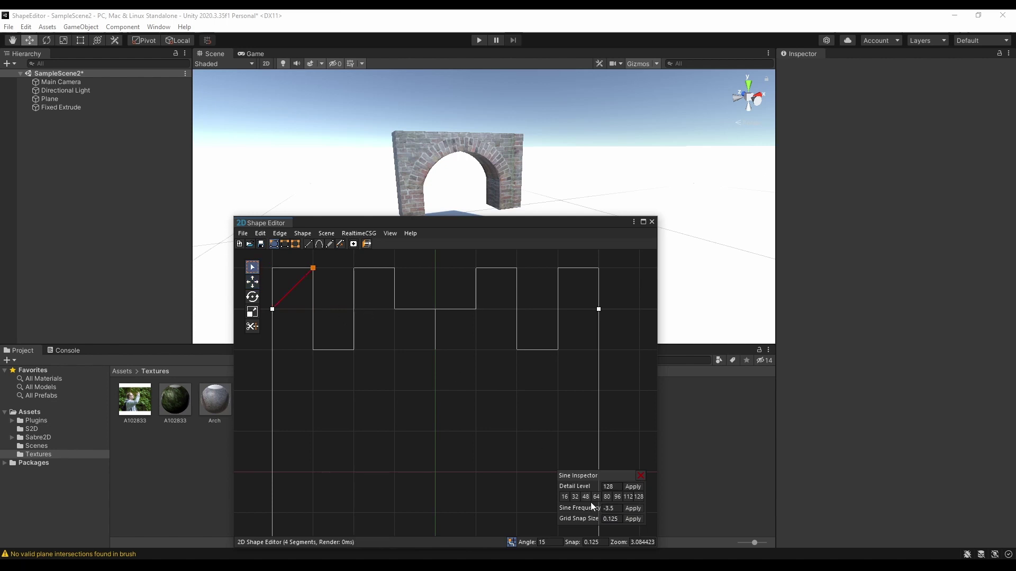
pyautogui.click(586, 496)
# With the top vertices selected, reapply detail level 48 and shift a vertex to angle the notch walls.
pyautogui.moveTo(267, 288); pyautogui.dragTo(620, 341)
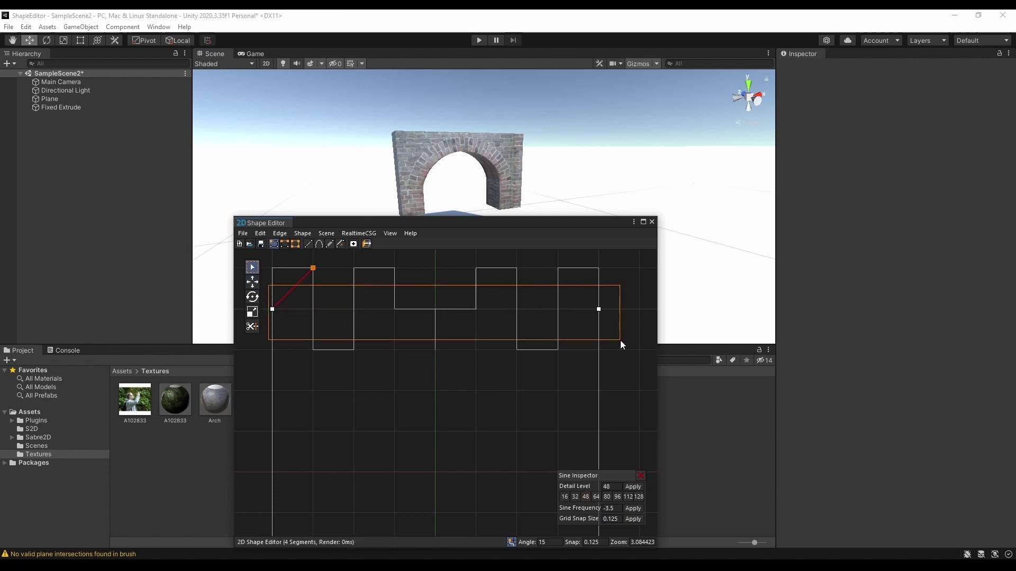
pyautogui.click(574, 496)
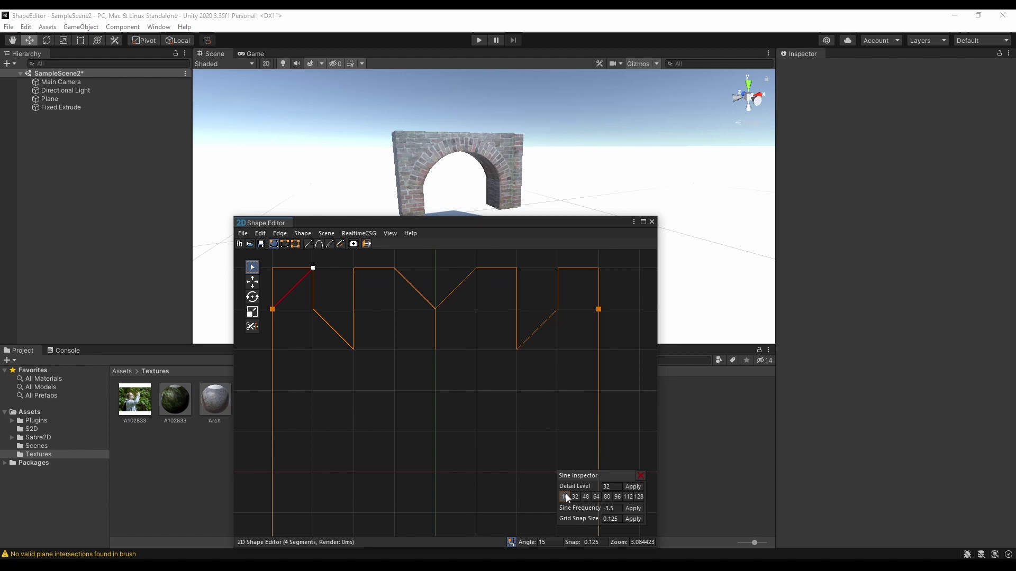
pyautogui.click(566, 496)
pyautogui.click(585, 496)
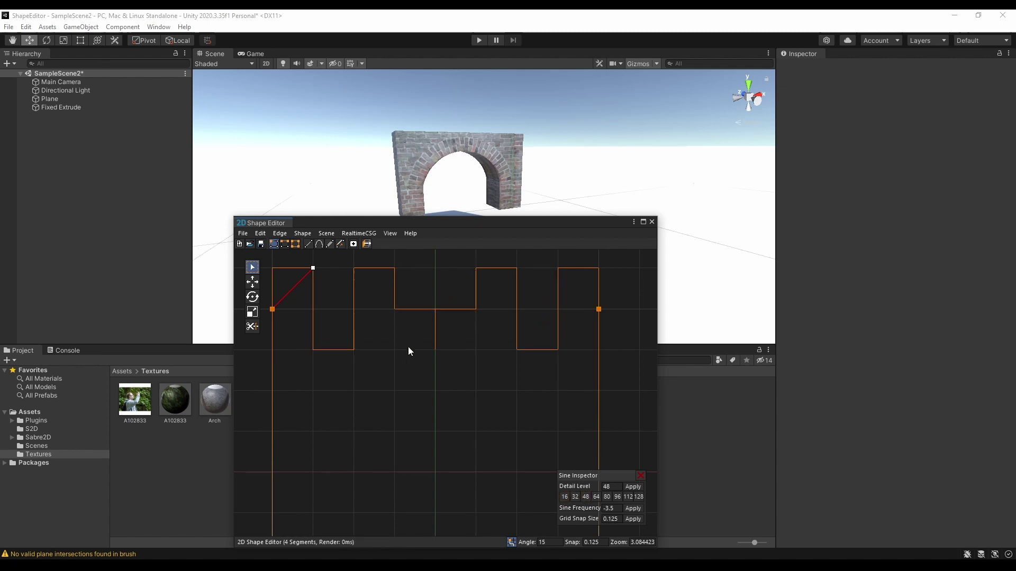
pyautogui.moveTo(314, 269); pyautogui.dragTo(354, 309)
pyautogui.scroll(-3, 382, 310)
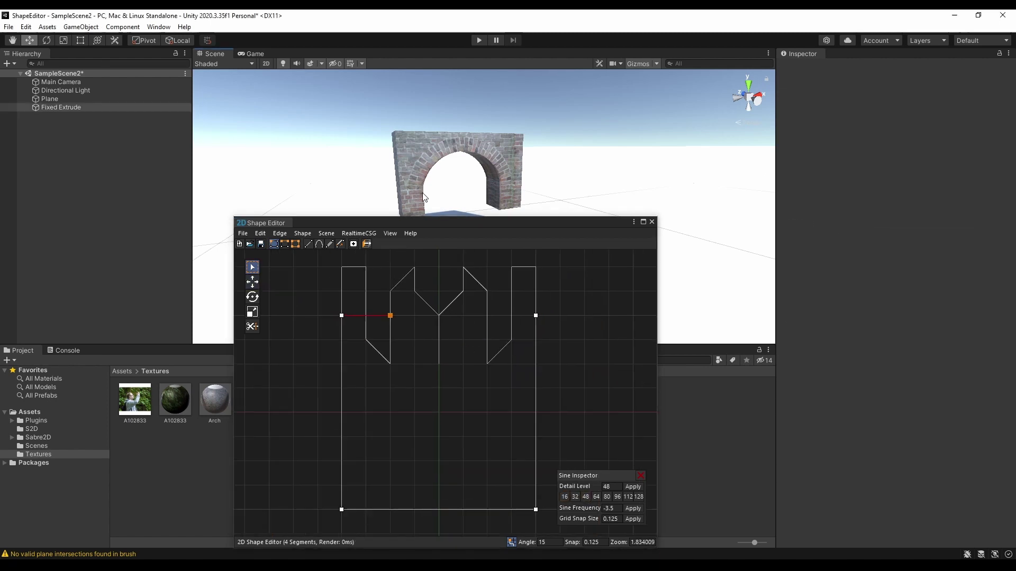
# Rebuild the textured tower from the notched outline, inspect it, then close the editor to start fresh.
pyautogui.click(367, 243)
pyautogui.keyDown('alt'); pyautogui.moveTo(542, 187); pyautogui.dragTo(522, 172); pyautogui.keyUp('alt')
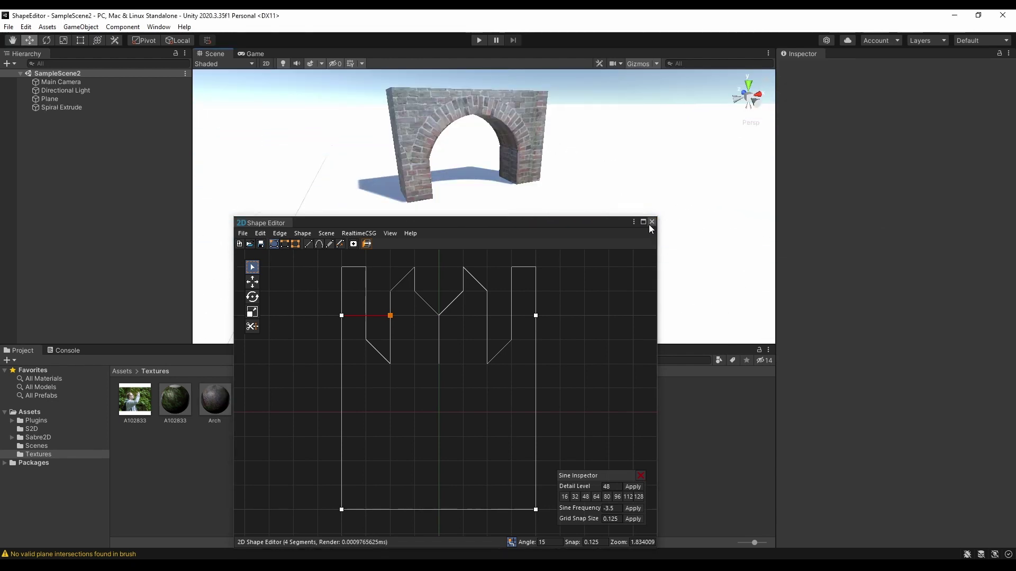
pyautogui.click(652, 222)
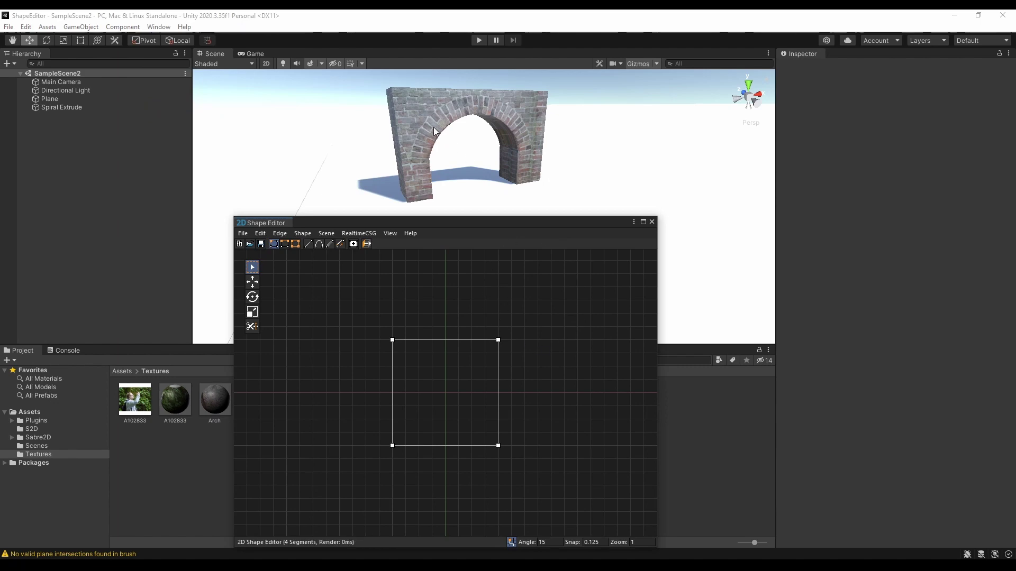
# Select the arch object, cancel the Save Project dialog and restore its embedded outline into the editor.
pyautogui.click(426, 122)
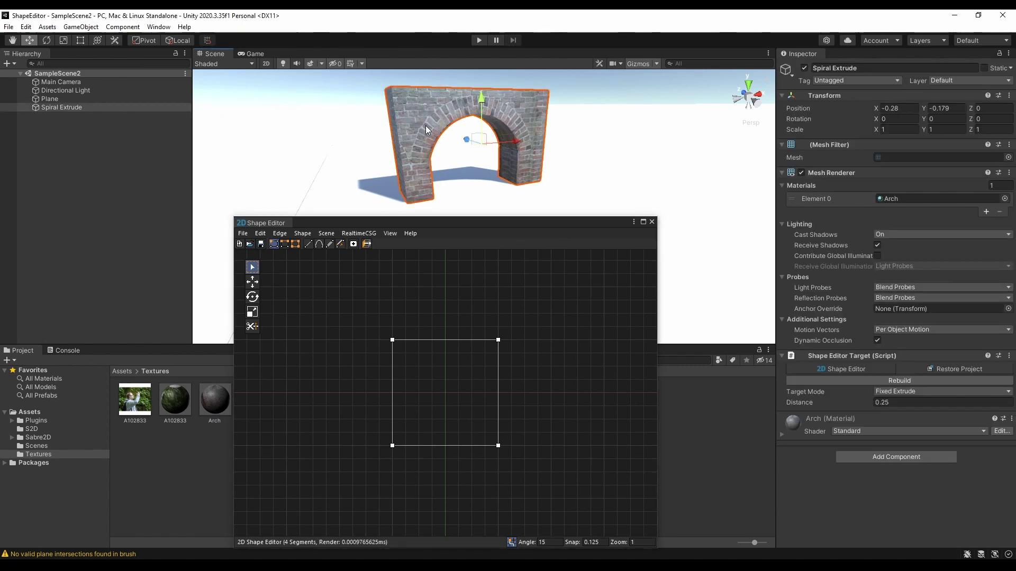
pyautogui.click(260, 244)
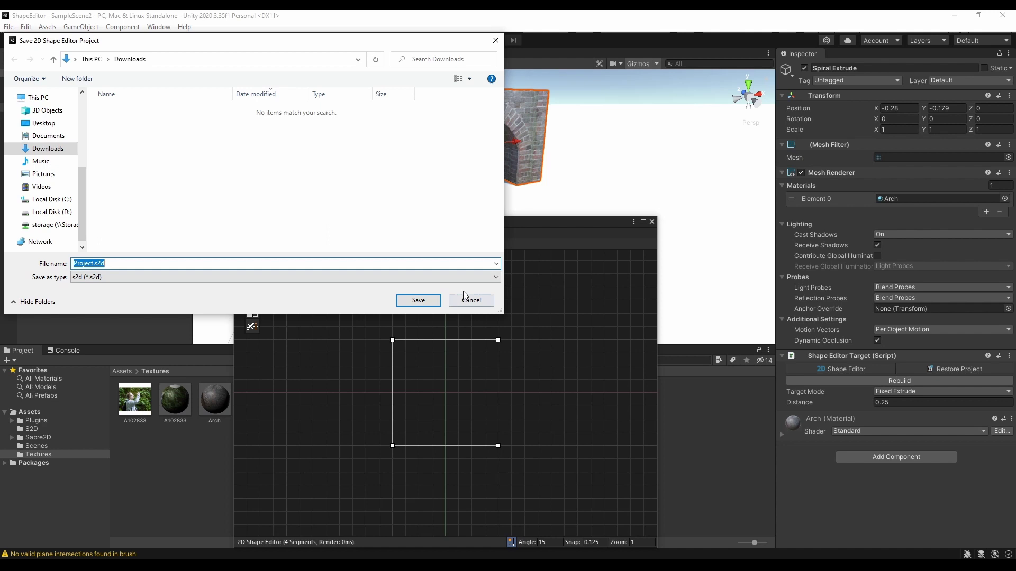
pyautogui.click(468, 300)
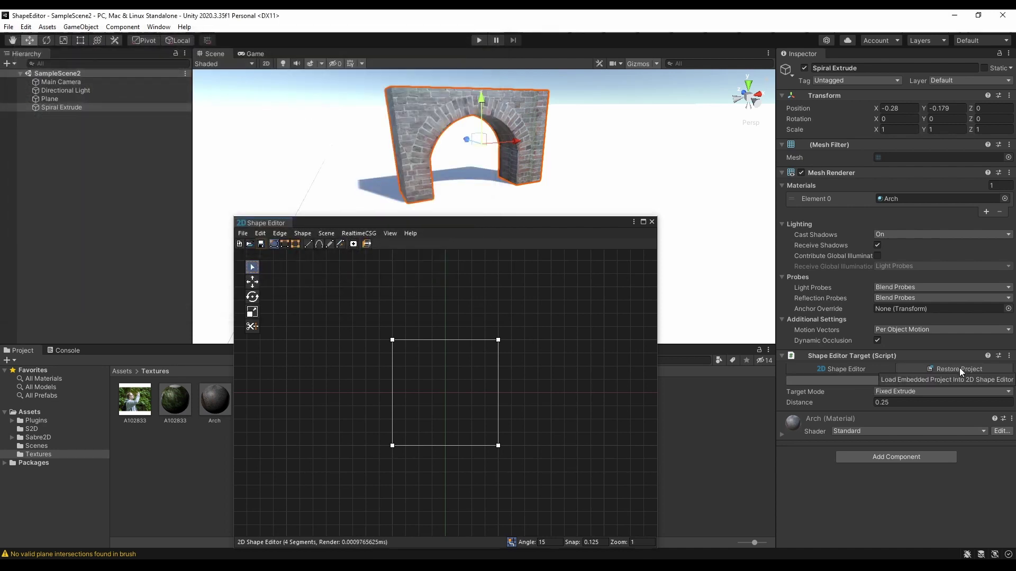
pyautogui.click(960, 368)
pyautogui.scroll(2, 489, 379)
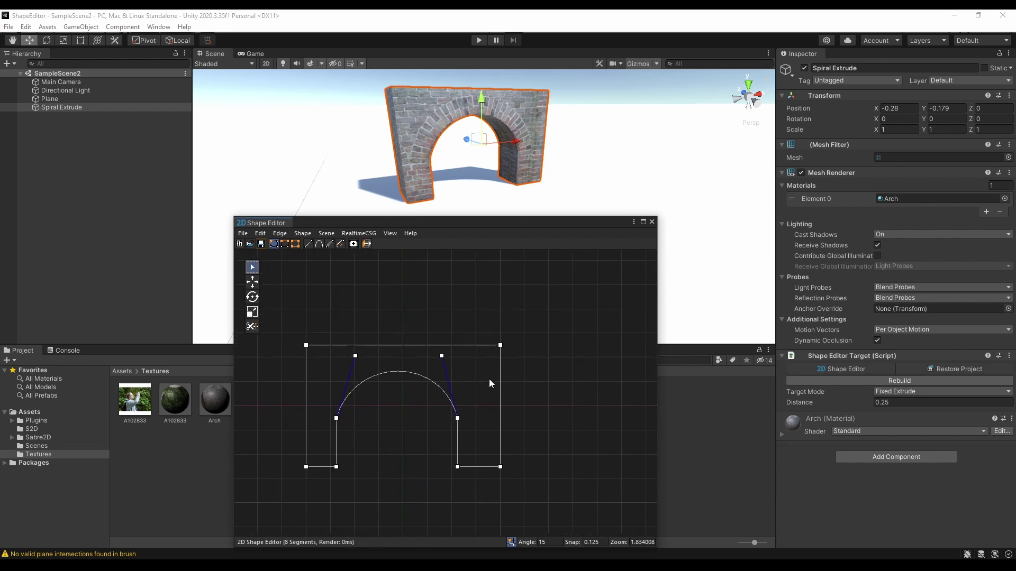
pyautogui.scroll(1, 435, 344)
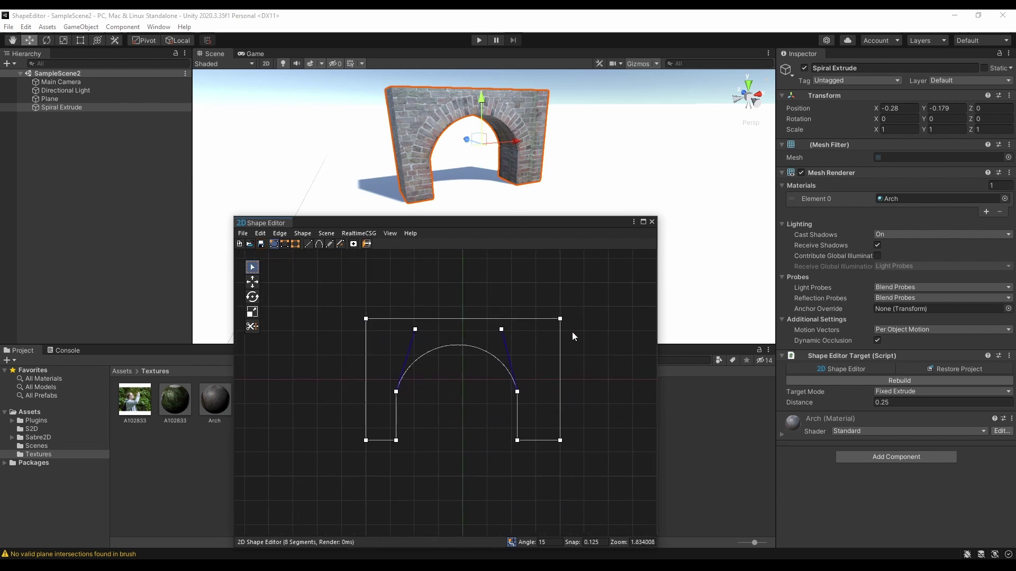
pyautogui.scroll(3, 516, 392)
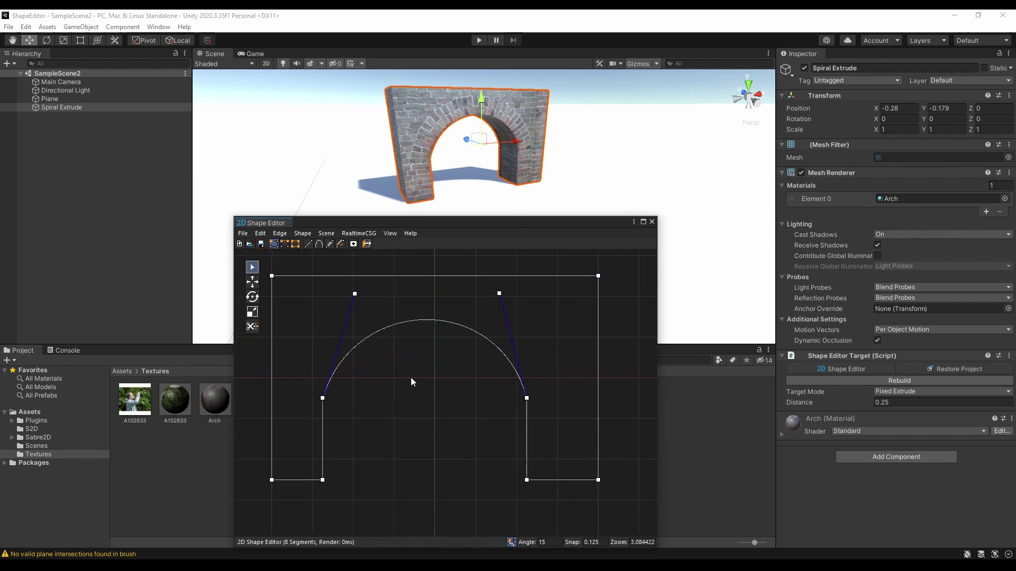
# Box-select and clear the arch's vertices, then start a new square project.
pyautogui.moveTo(262, 504); pyautogui.dragTo(623, 265)
pyautogui.click(614, 320)
pyautogui.hotkey('ctrl', 'z')
# Slant the square's top corner, switch Target Mode to Linear Staircase and rebuild the checkered stairs.
pyautogui.moveTo(525, 365); pyautogui.dragTo(488, 373)
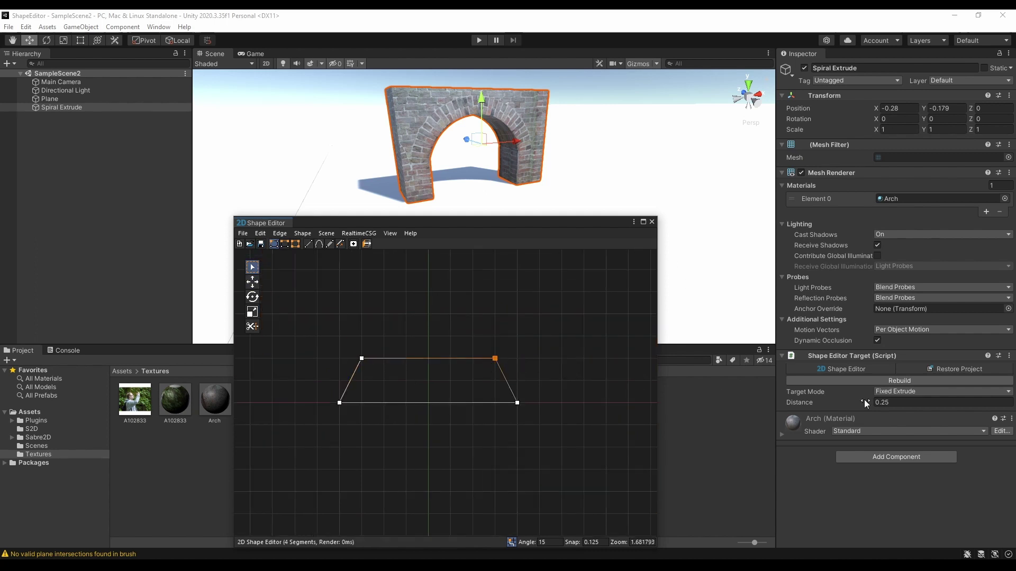
pyautogui.click(913, 392)
pyautogui.click(913, 467)
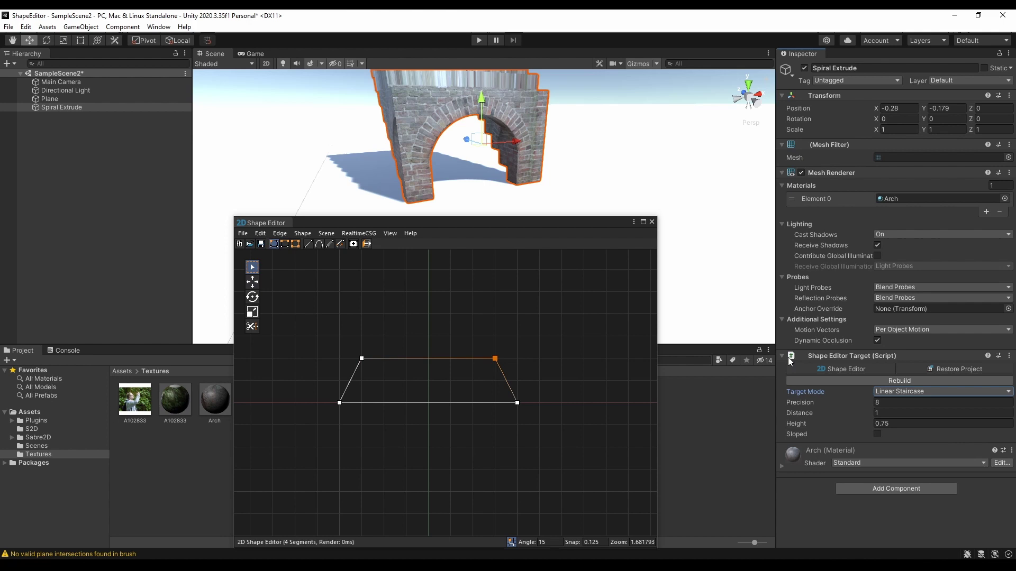
pyautogui.keyDown('alt'); pyautogui.moveTo(738, 238); pyautogui.dragTo(674, 131); pyautogui.keyUp('alt')
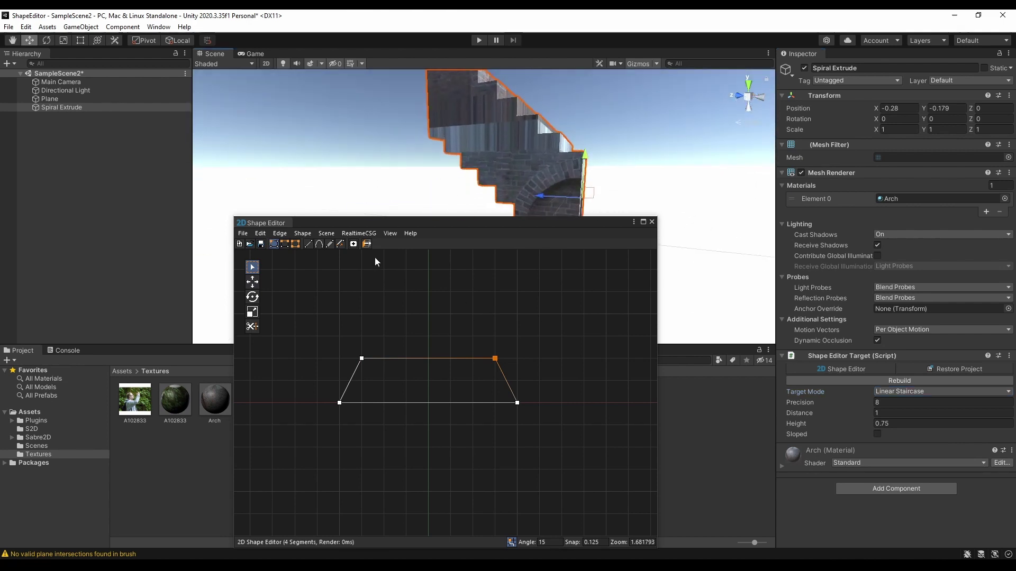
pyautogui.click(366, 244)
pyautogui.moveTo(608, 169)
pyautogui.keyDown('alt'); pyautogui.mouseDown()
pyautogui.moveTo(493, 153)
pyautogui.moveTo(483, 184)
pyautogui.moveTo(639, 174)
pyautogui.moveTo(333, 193)
pyautogui.moveTo(214, 182)
pyautogui.mouseUp(); pyautogui.keyUp('alt')
# Add a second square to the outline and move it up and left.
pyautogui.click(353, 244)
pyautogui.press('w')
pyautogui.moveTo(544, 415)
pyautogui.mouseDown()
pyautogui.moveTo(373, 408)
pyautogui.moveTo(305, 334)
pyautogui.mouseUp()
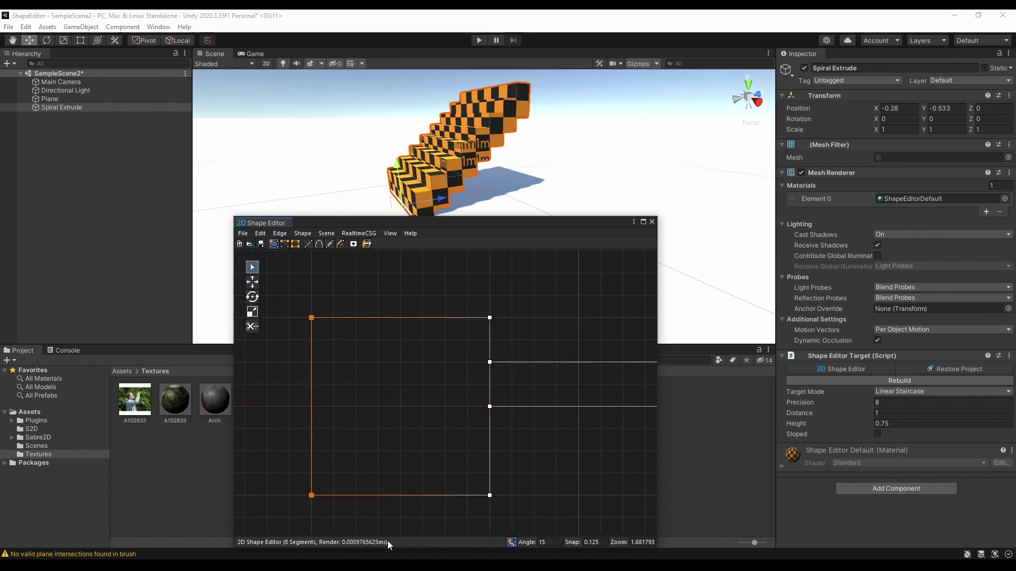
# Resize the new square into a tall rectangle and place a copy at the step's other end.
pyautogui.moveTo(387, 540)
pyautogui.mouseDown()
pyautogui.moveTo(491, 514)
pyautogui.moveTo(536, 516)
pyautogui.moveTo(541, 408)
pyautogui.mouseUp()
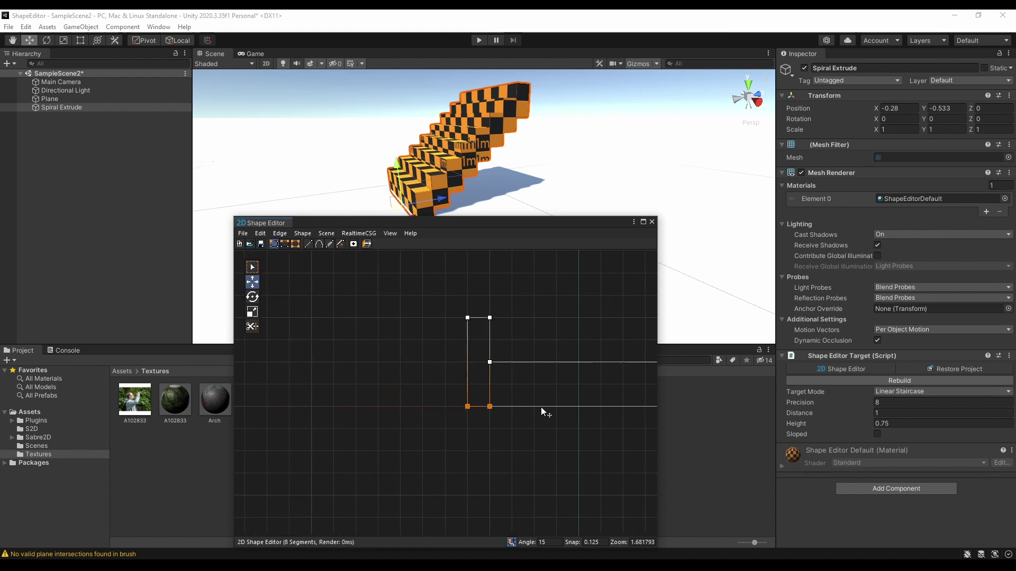
pyautogui.click(476, 474)
pyautogui.moveTo(477, 473); pyautogui.dragTo(311, 466, button='middle')
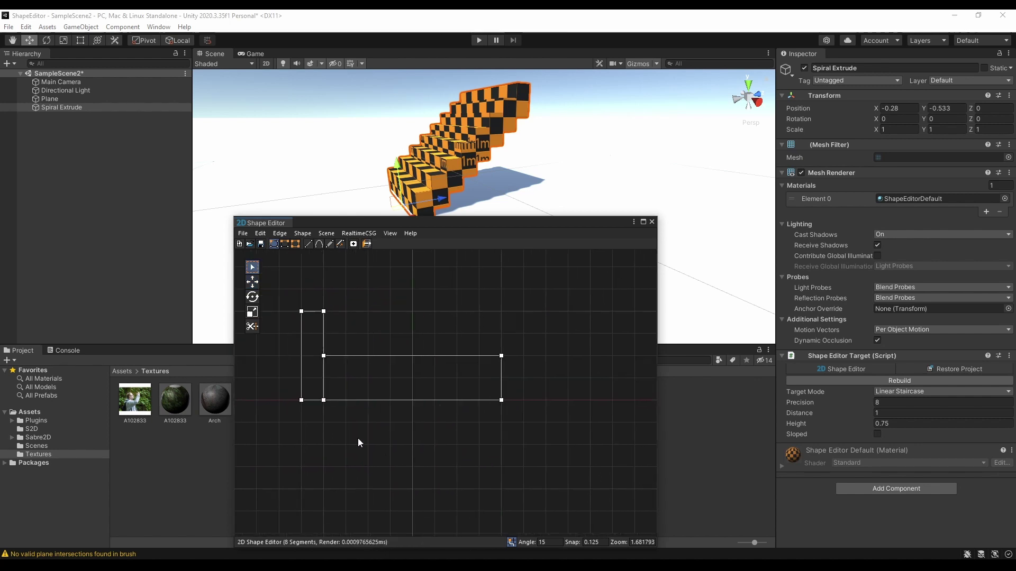
pyautogui.click(313, 366)
pyautogui.press('w')
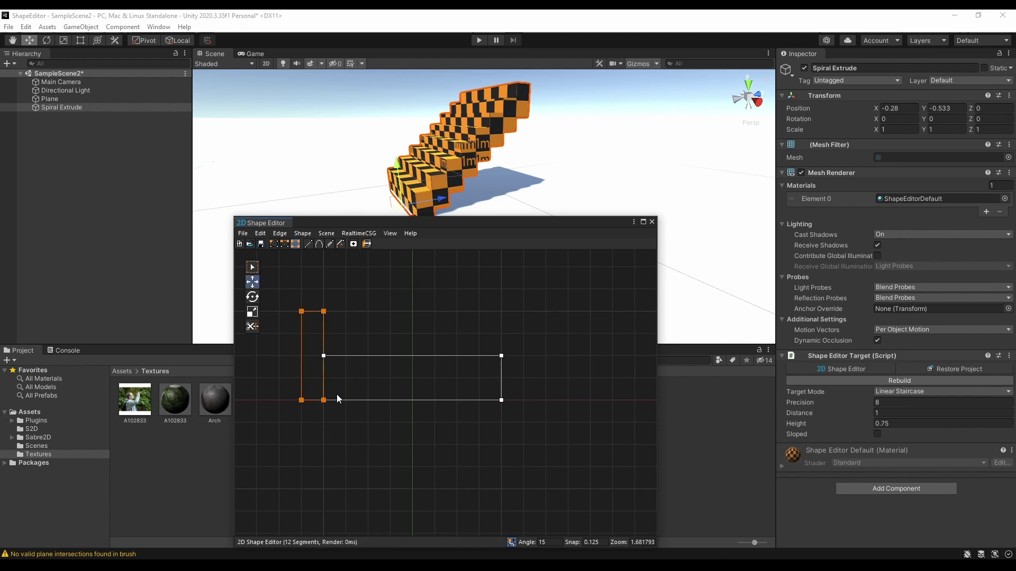
pyautogui.click(528, 395)
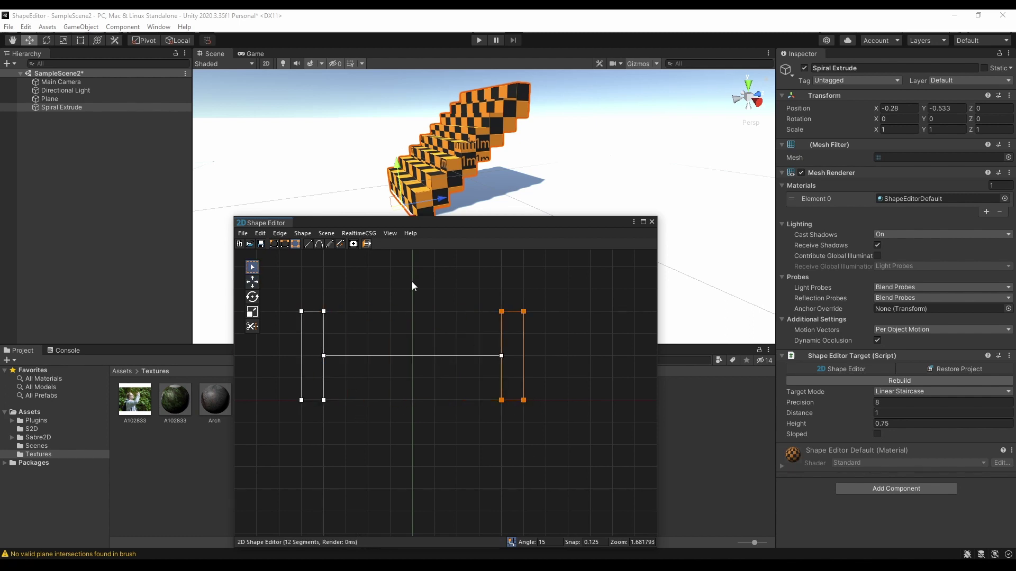
# Rebuild the staircase and set precision 19, distance 3.46 and height 1.54 in the Inspector.
pyautogui.click(367, 245)
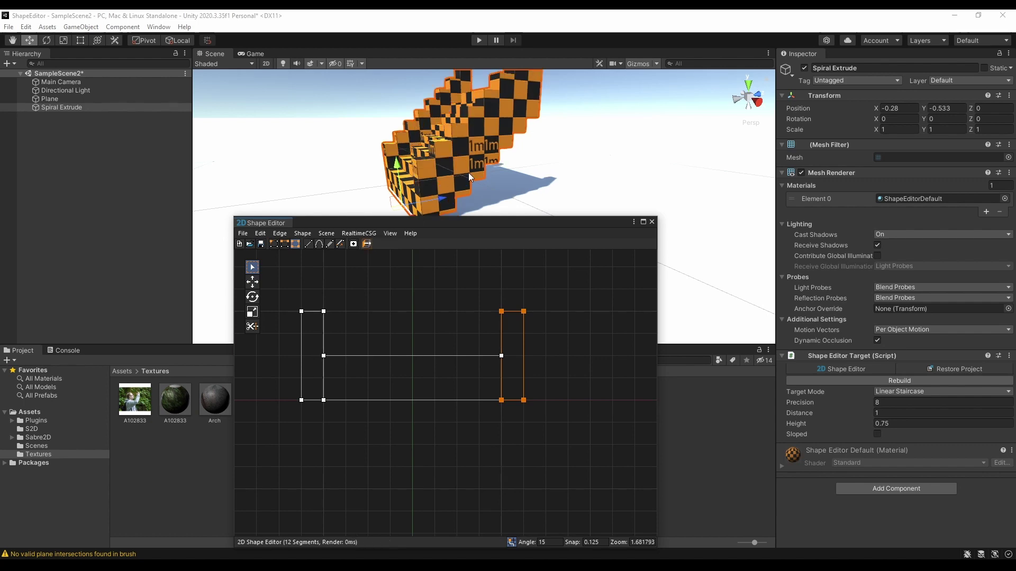
pyautogui.moveTo(469, 173)
pyautogui.keyDown('alt'); pyautogui.mouseDown()
pyautogui.moveTo(632, 156)
pyautogui.moveTo(793, 182)
pyautogui.mouseUp(); pyautogui.keyUp('alt')
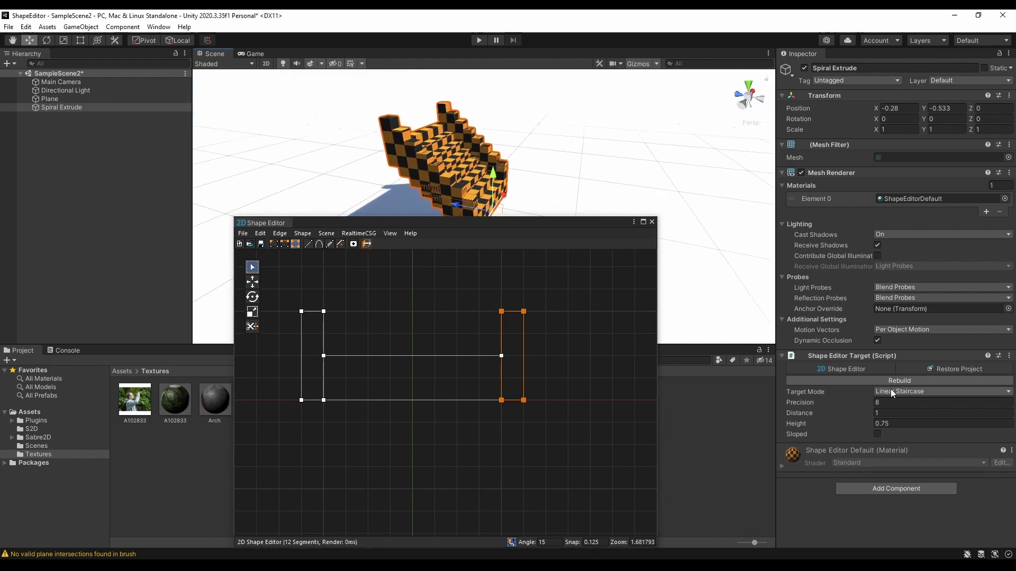
pyautogui.moveTo(801, 403)
pyautogui.mouseDown()
pyautogui.moveTo(844, 413)
pyautogui.moveTo(816, 425)
pyautogui.mouseUp()
pyautogui.moveTo(582, 188)
pyautogui.keyDown('alt'); pyautogui.mouseDown()
pyautogui.moveTo(433, 82)
pyautogui.moveTo(506, 106)
pyautogui.moveTo(493, 215)
pyautogui.mouseUp(); pyautogui.keyUp('alt')
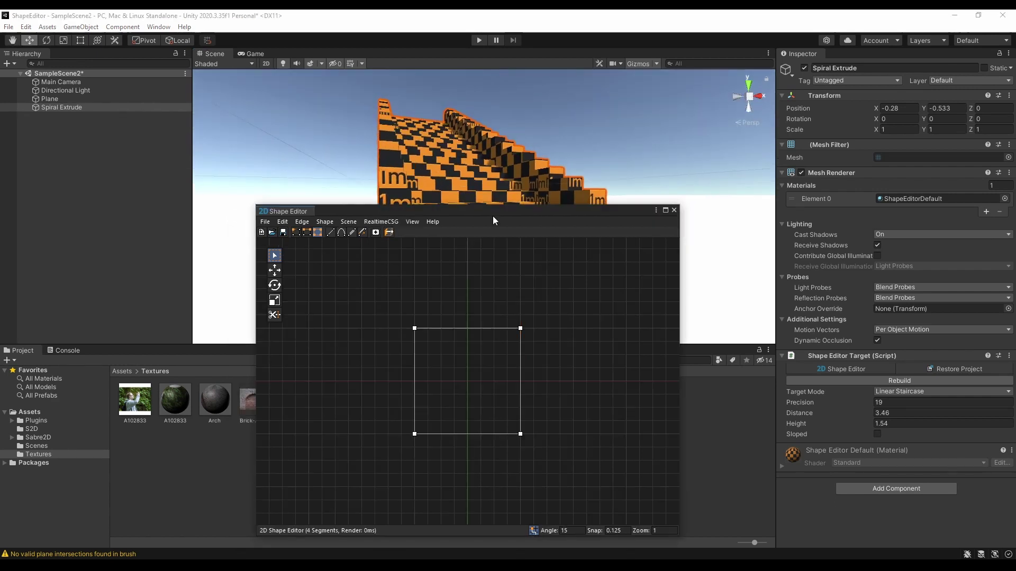
pyautogui.click(434, 223)
pyautogui.click(459, 260)
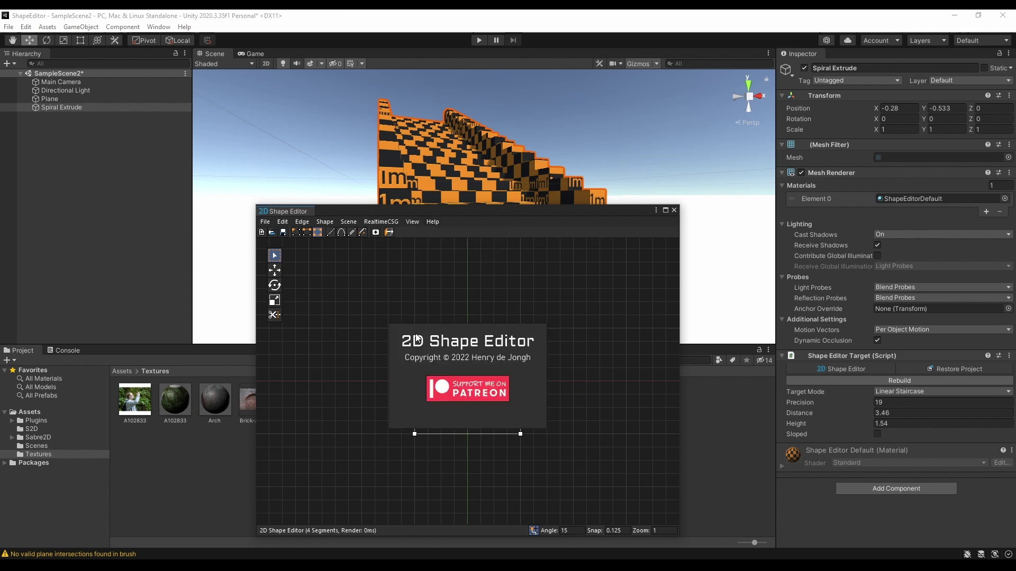
pyautogui.click(433, 222)
pyautogui.click(450, 256)
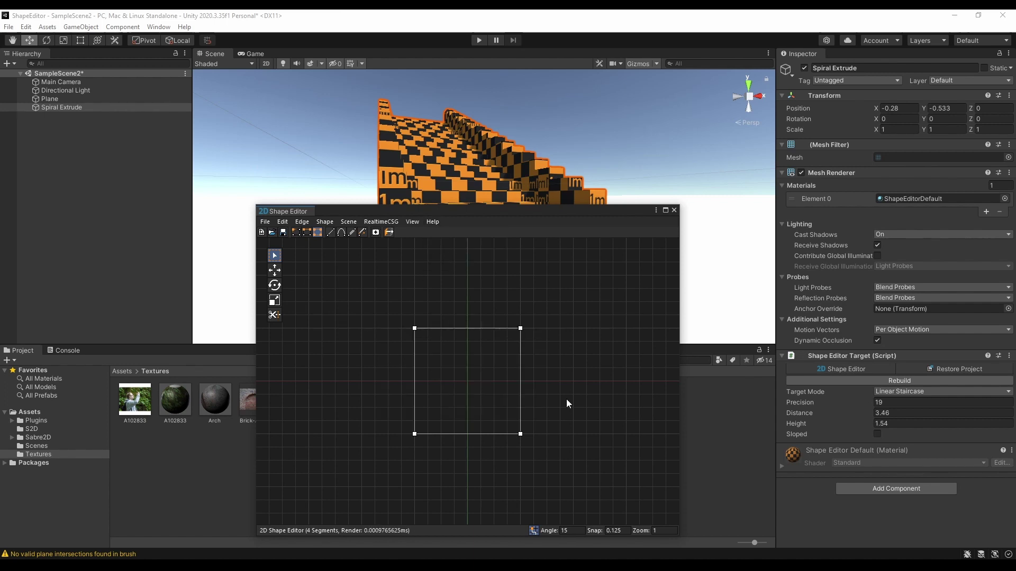